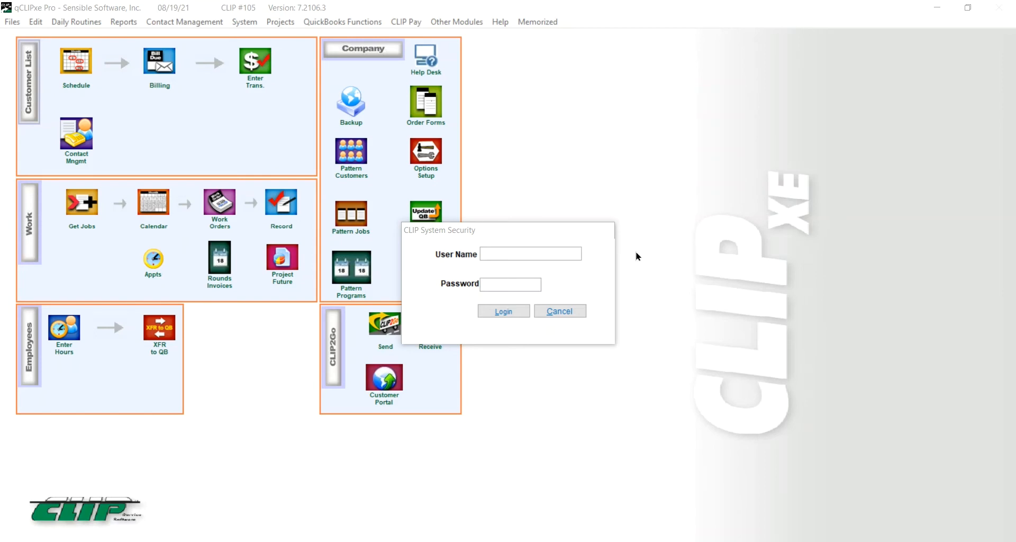
Step: Log in through the CLIP System Security dialog with the user name and password
{"action": "left_click", "coordinate": [556, 253]}
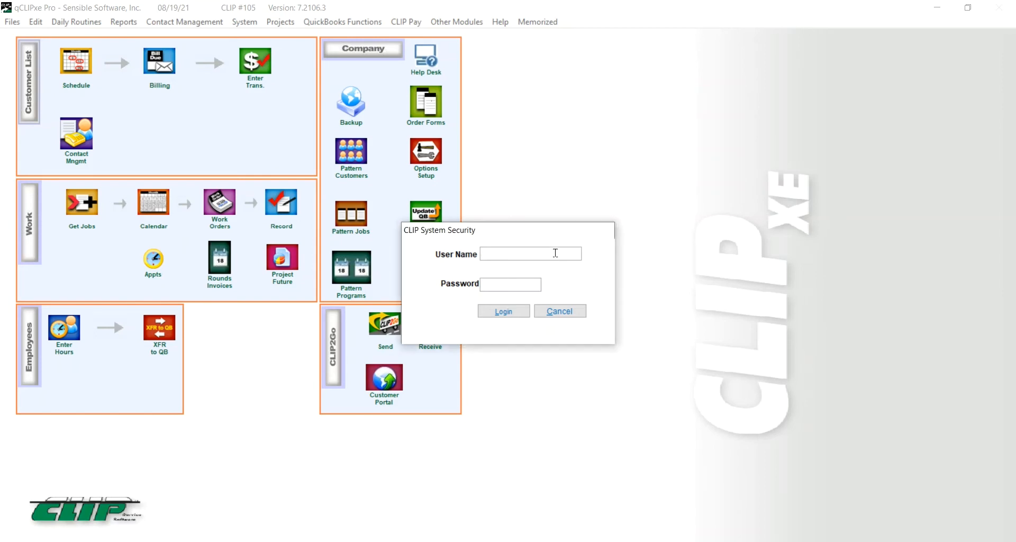
{"action": "type", "text": "BILL"}
{"action": "key", "text": "Tab"}
{"action": "type", "text": "****"}
{"action": "left_click", "coordinate": [517, 311]}
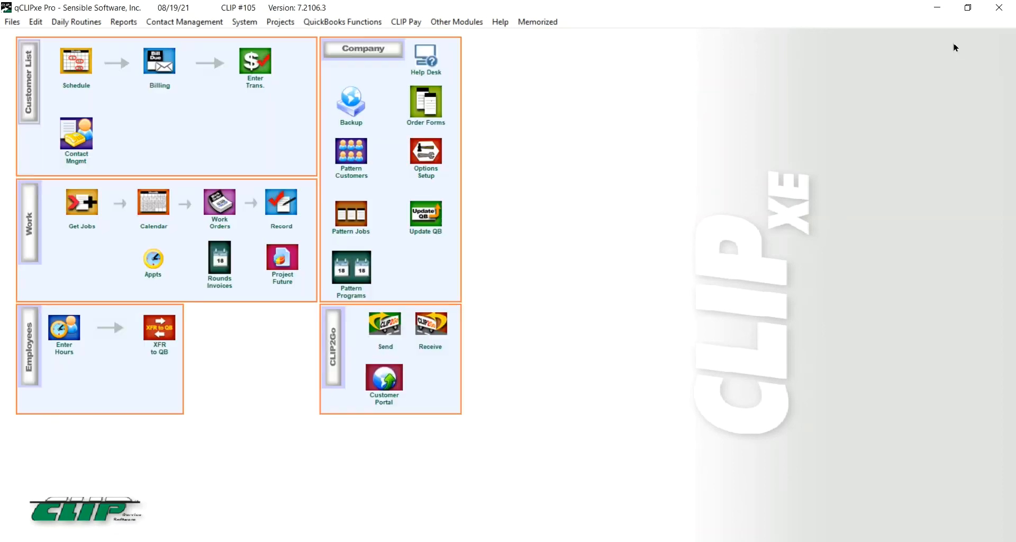
Step: Minimize qCLIPxe and log in to CLIPitc with Chrome's saved login
{"action": "left_click", "coordinate": [936, 9]}
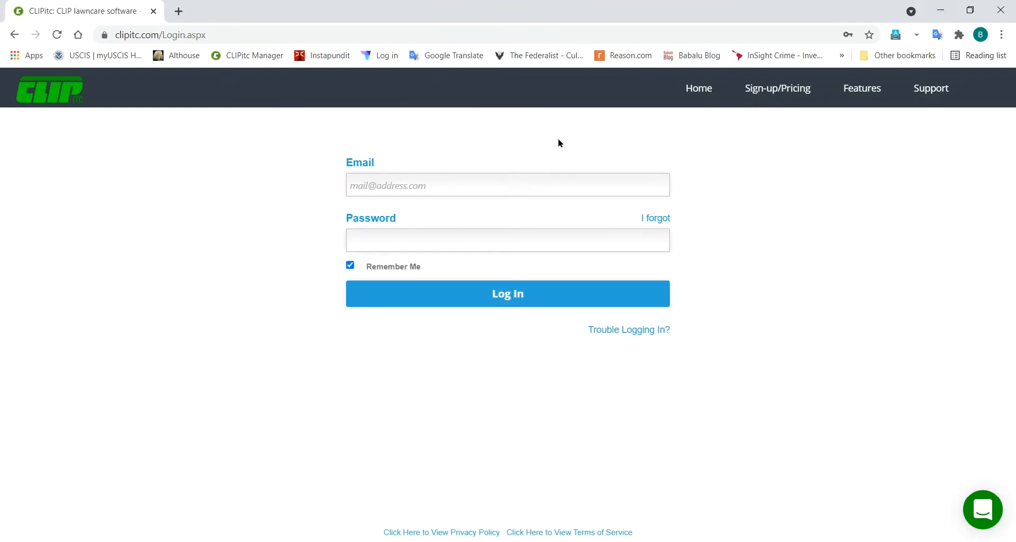
{"action": "left_click", "coordinate": [438, 186]}
{"action": "left_click", "coordinate": [439, 186]}
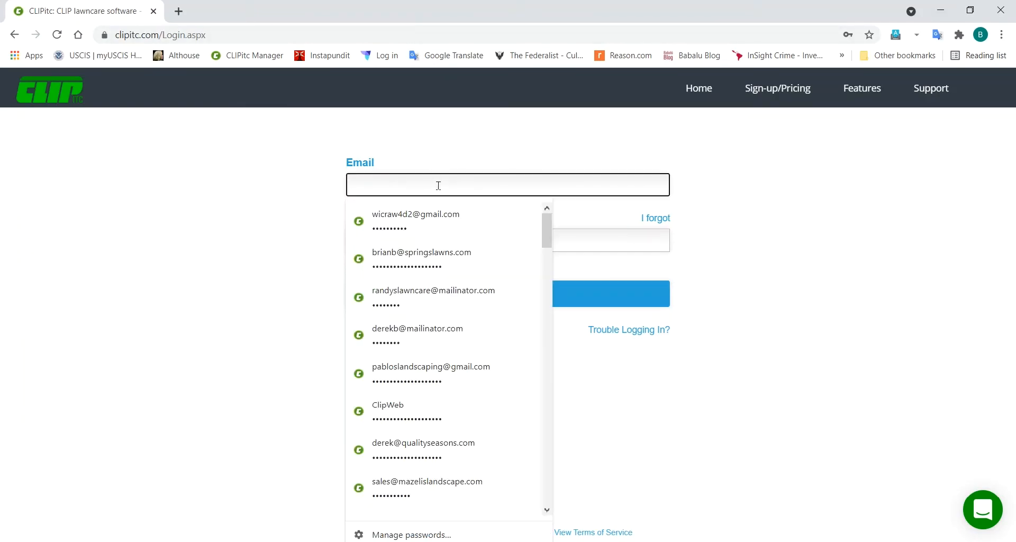
{"action": "left_click", "coordinate": [432, 216]}
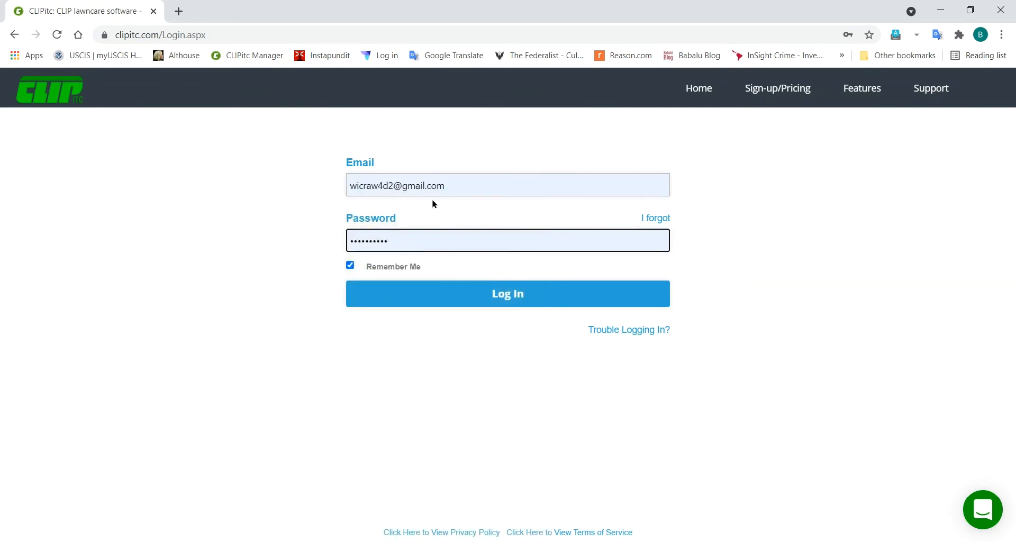
{"action": "left_click", "coordinate": [502, 296]}
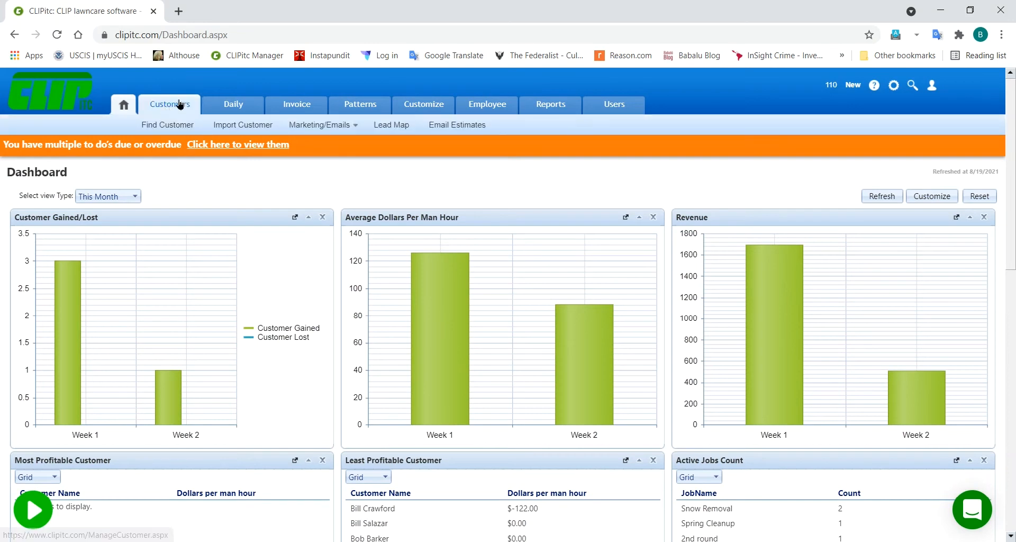
Step: Preview the Customers, Patterns, Reports and Invoice submenus on the CLIPitc Dashboard
{"action": "mouse_move", "coordinate": [342, 110]}
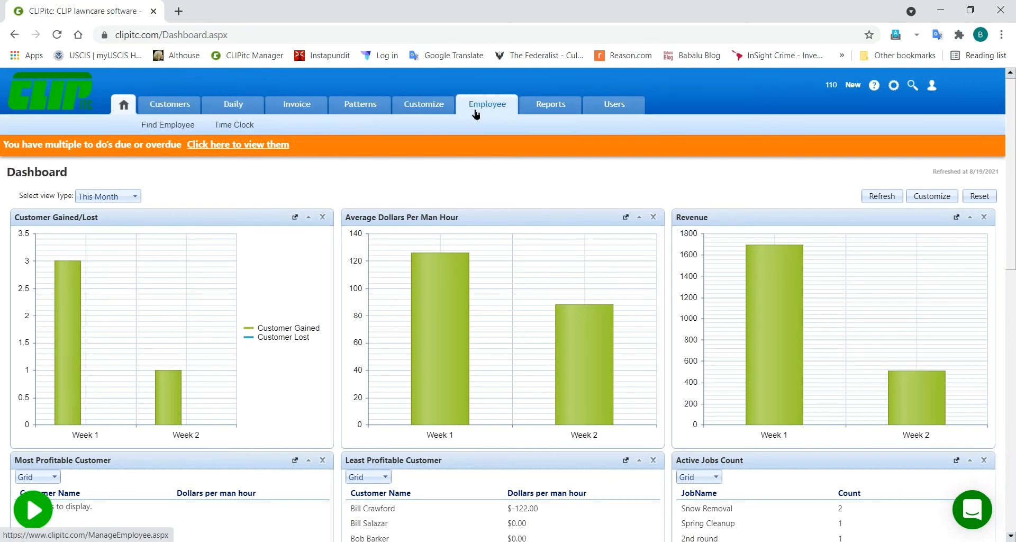
{"action": "mouse_move", "coordinate": [535, 111]}
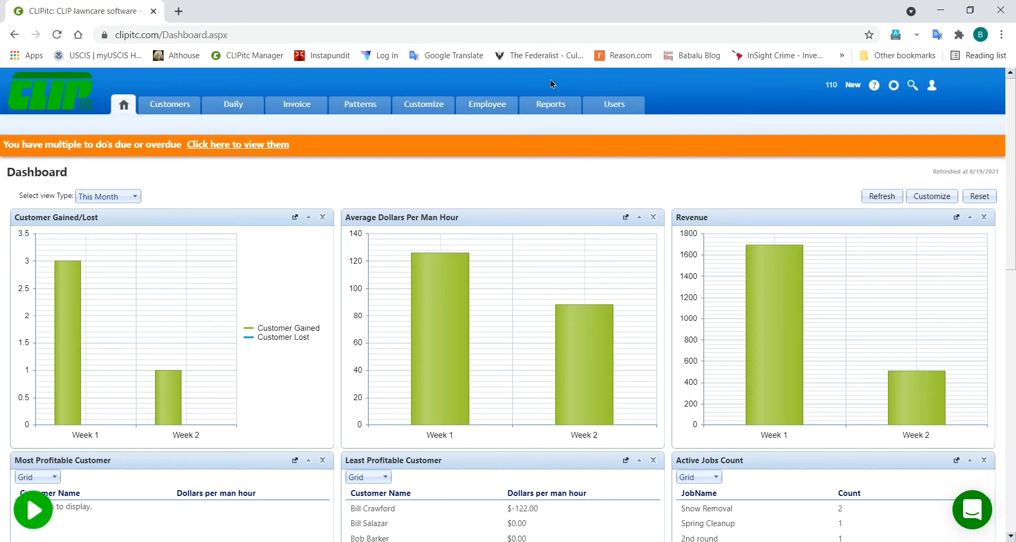
{"action": "mouse_move", "coordinate": [300, 106]}
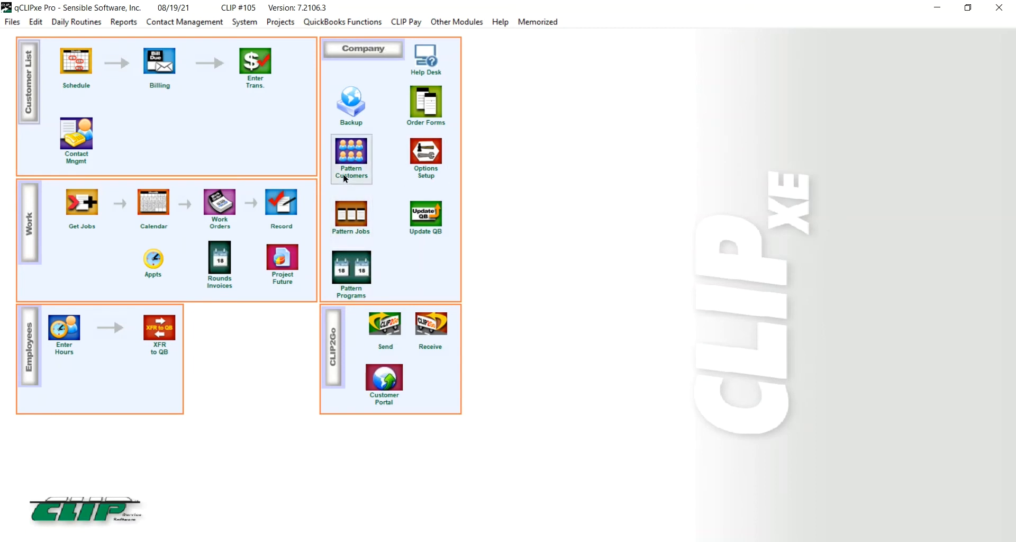
{"action": "left_click", "coordinate": [347, 152]}
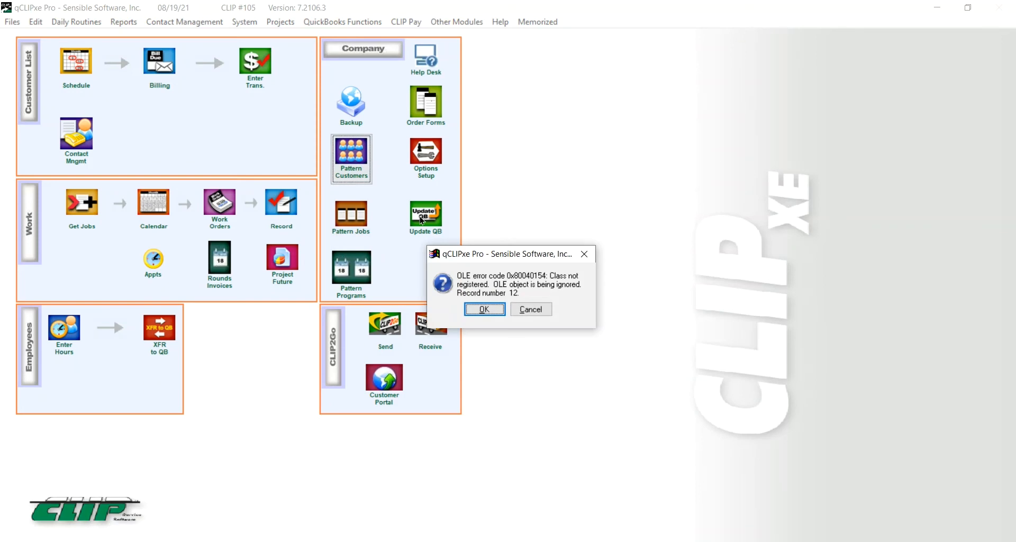
{"action": "left_click", "coordinate": [484, 310]}
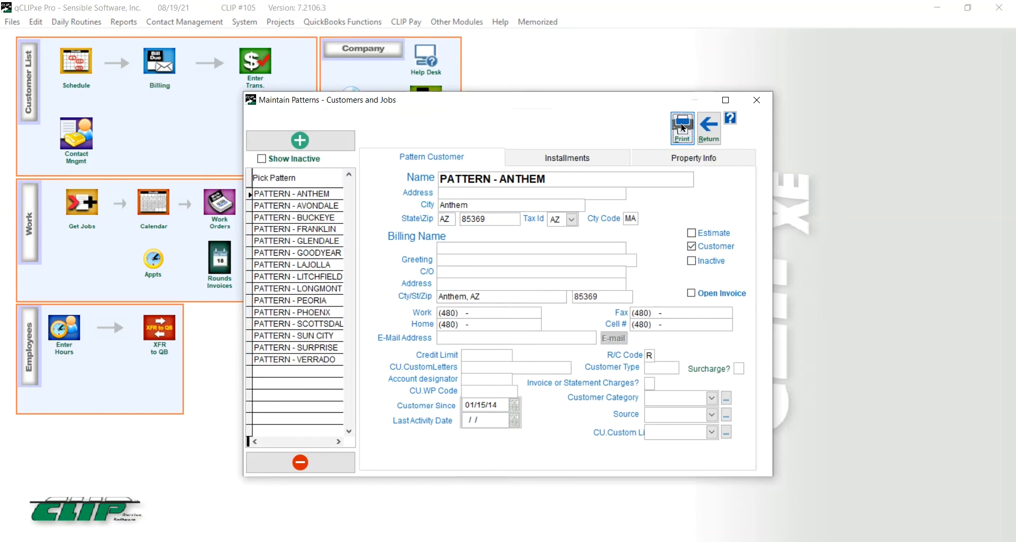
{"action": "left_click", "coordinate": [708, 129]}
{"action": "left_click", "coordinate": [350, 212]}
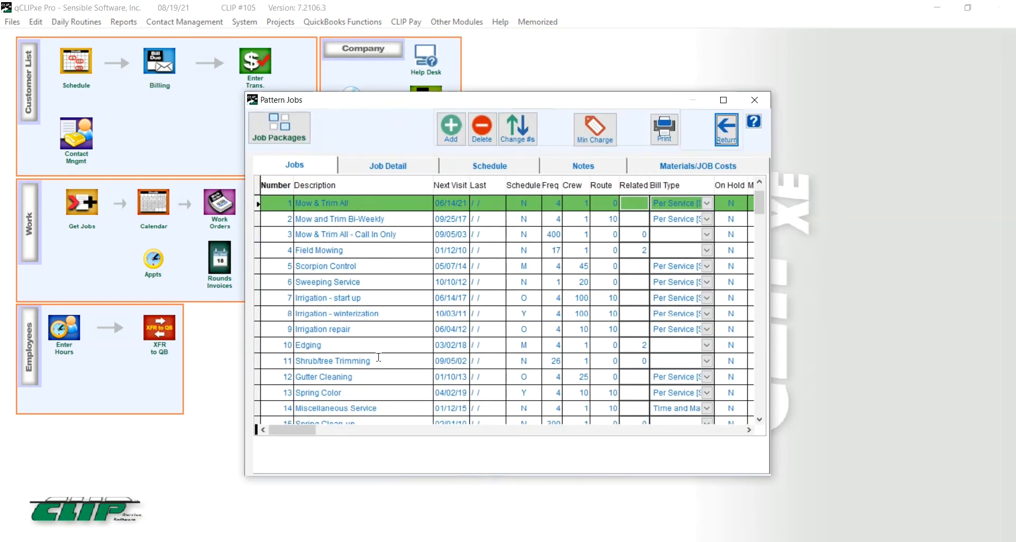
{"action": "left_click", "coordinate": [726, 129]}
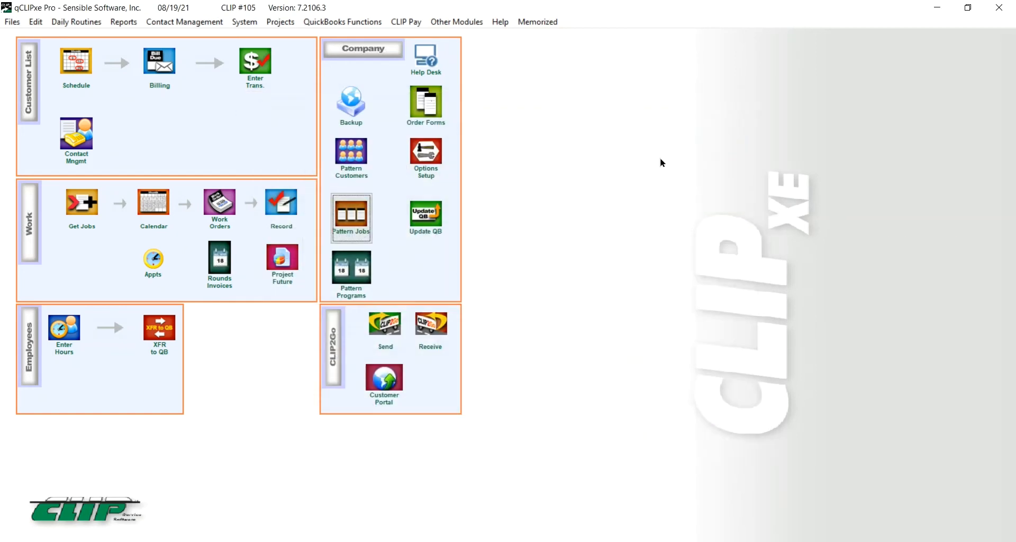
{"action": "left_click", "coordinate": [349, 263]}
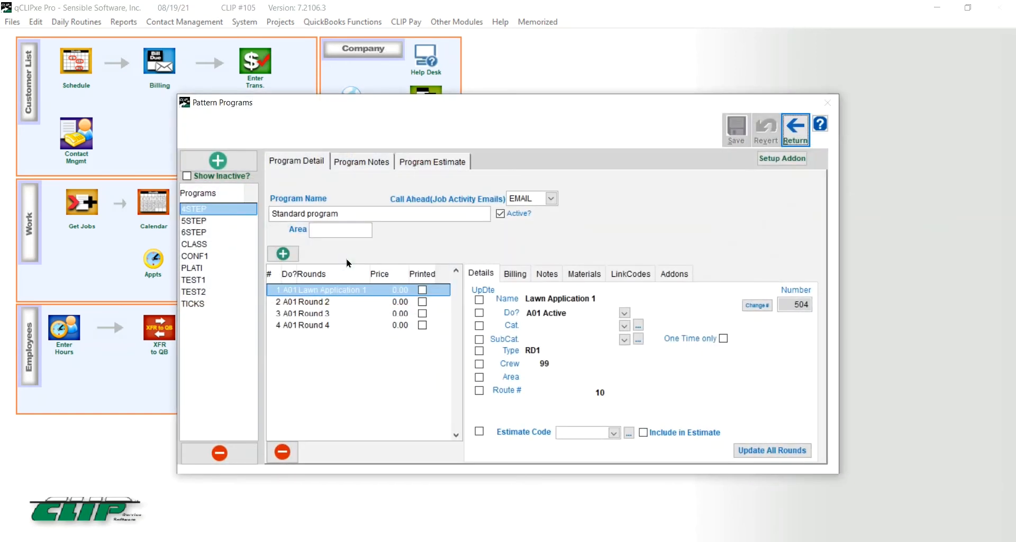
{"action": "left_click", "coordinate": [800, 129]}
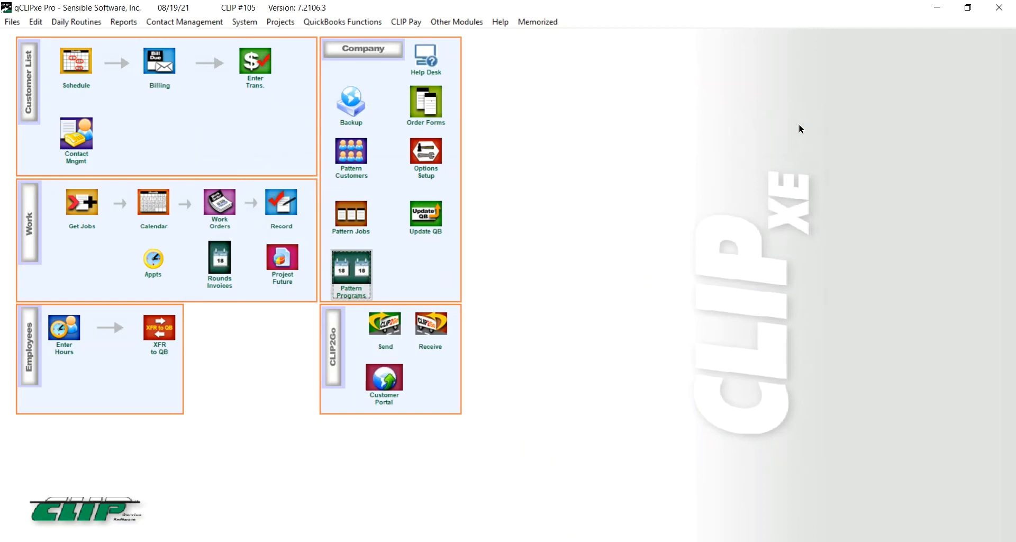
Step: Look over the Pattern Customers form past the OLE error, then go to Pattern Jobs
{"action": "left_click", "coordinate": [347, 172]}
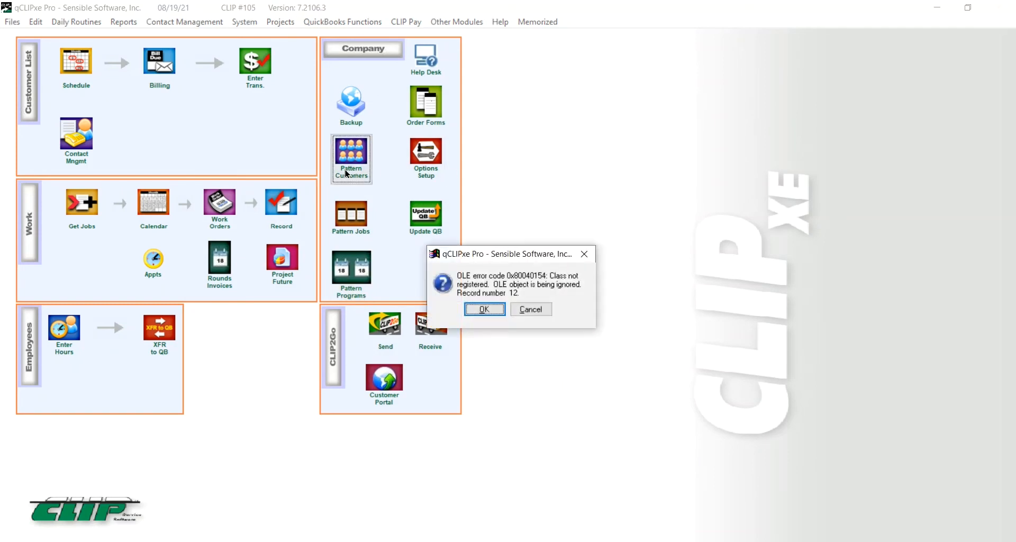
{"action": "left_click", "coordinate": [484, 309]}
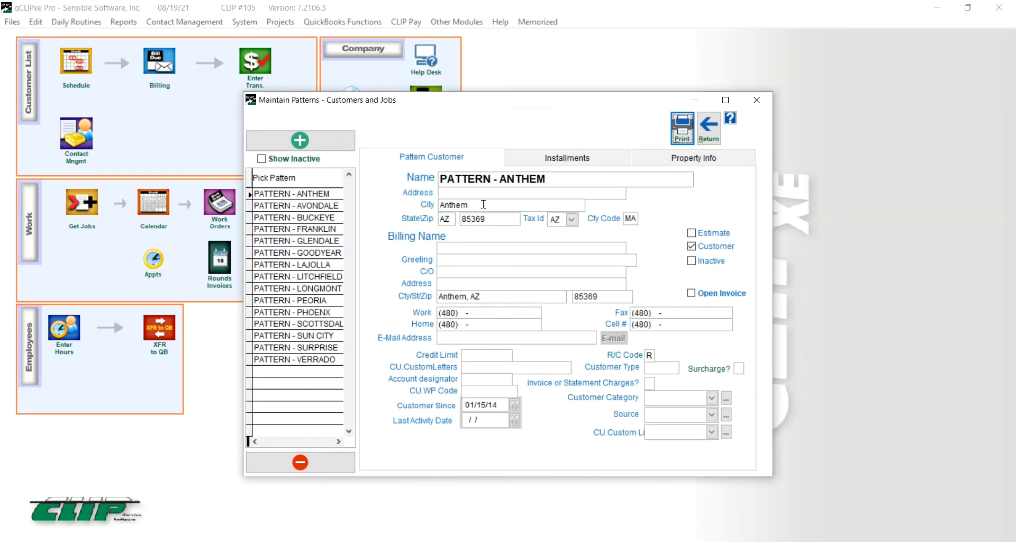
{"action": "mouse_move", "coordinate": [499, 357]}
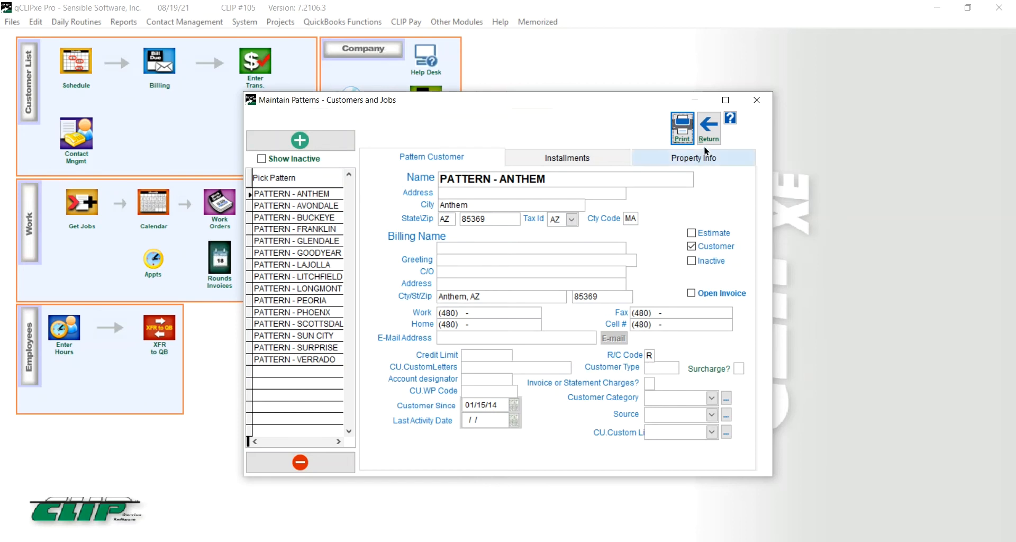
{"action": "left_click", "coordinate": [709, 129]}
{"action": "left_click", "coordinate": [359, 221]}
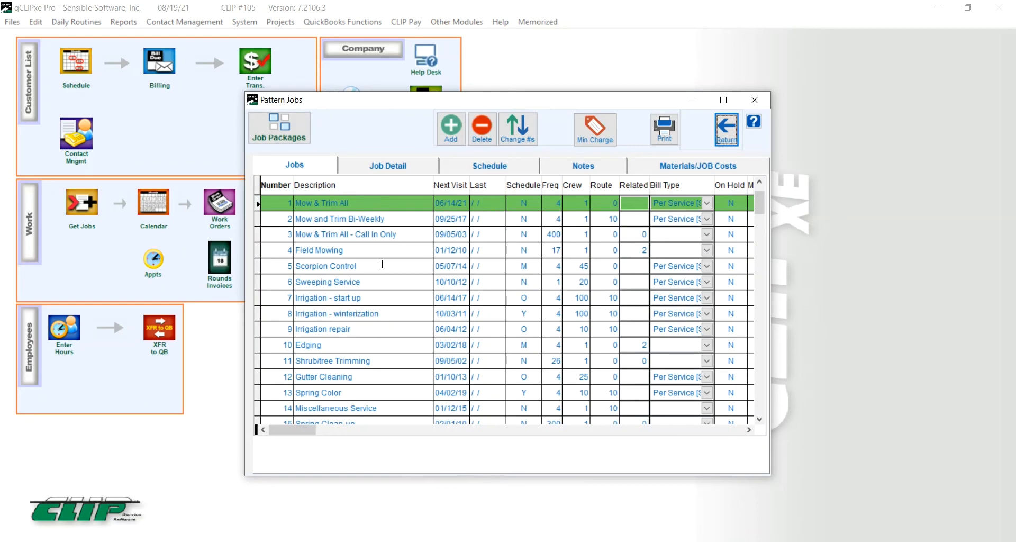
Step: Review the Mow & Trim All job's Detail, Schedule, Notes and Materials/Job Costs tabs
{"action": "left_click", "coordinate": [383, 169]}
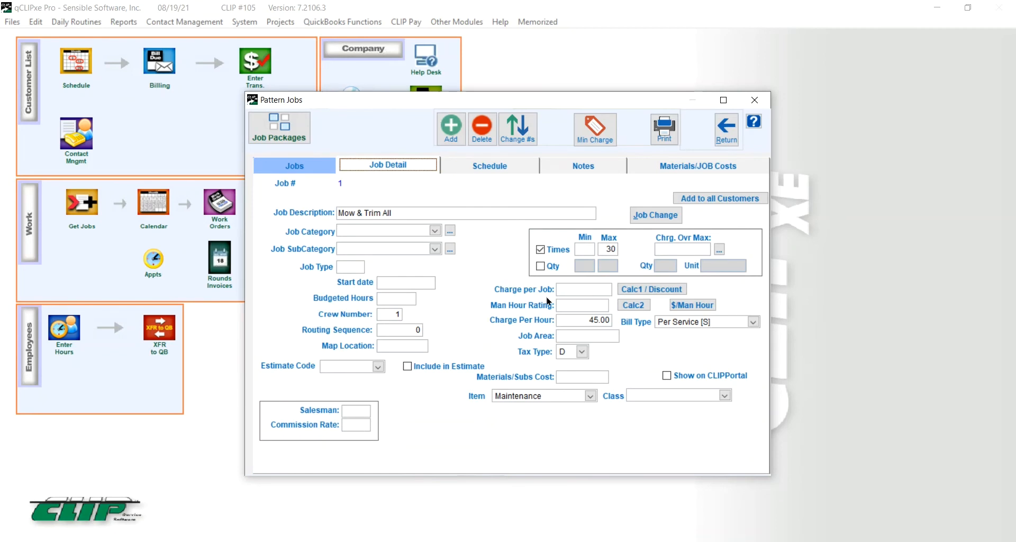
{"action": "left_click", "coordinate": [492, 167]}
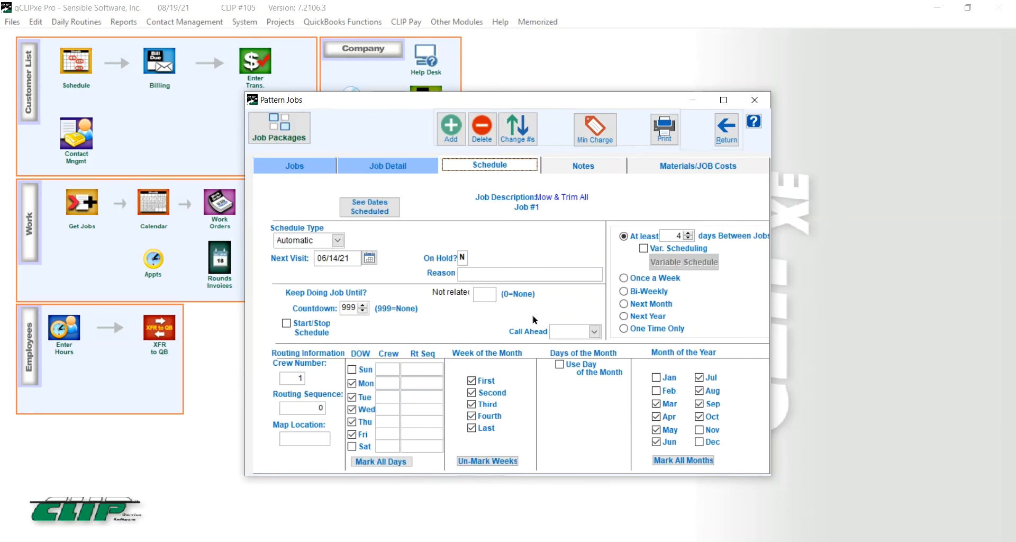
{"action": "left_click", "coordinate": [586, 169]}
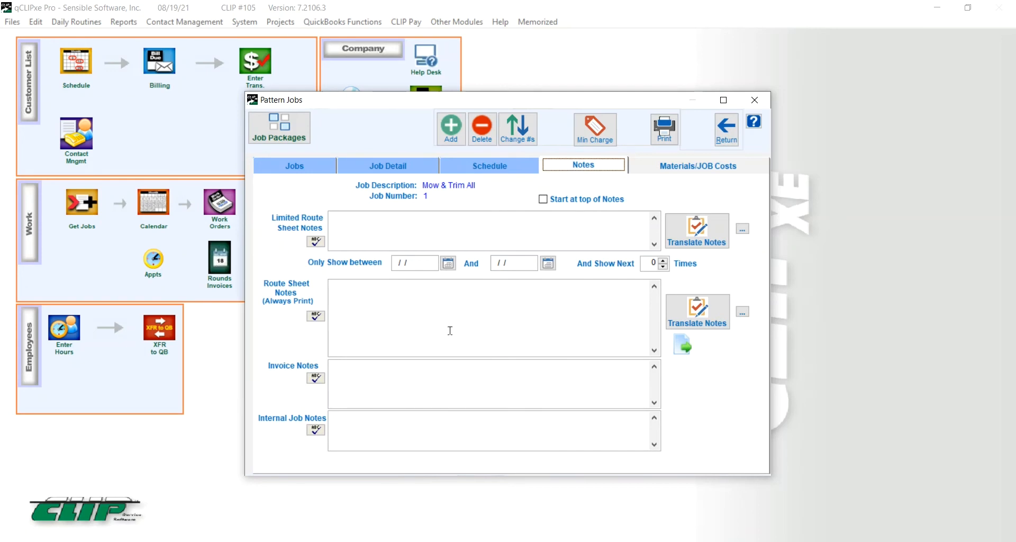
{"action": "left_click", "coordinate": [681, 167]}
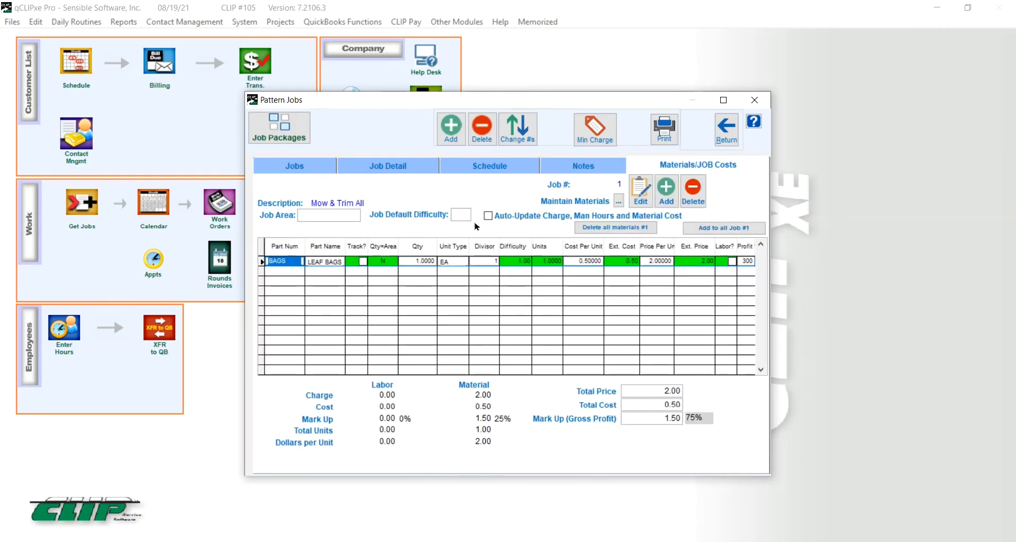
{"action": "left_click", "coordinate": [295, 167]}
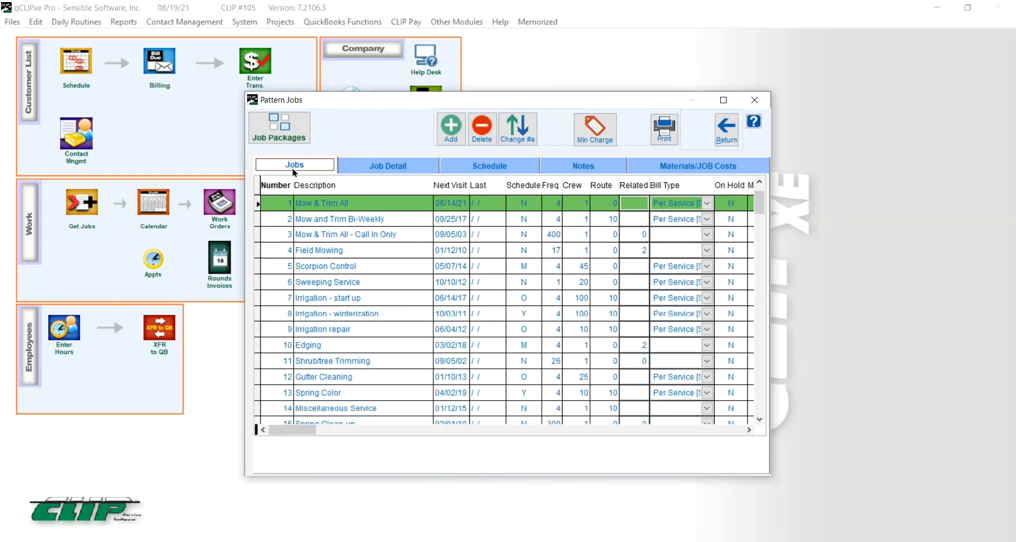
Step: Close Pattern Jobs, then open and close Pattern Programs
{"action": "left_click", "coordinate": [726, 130]}
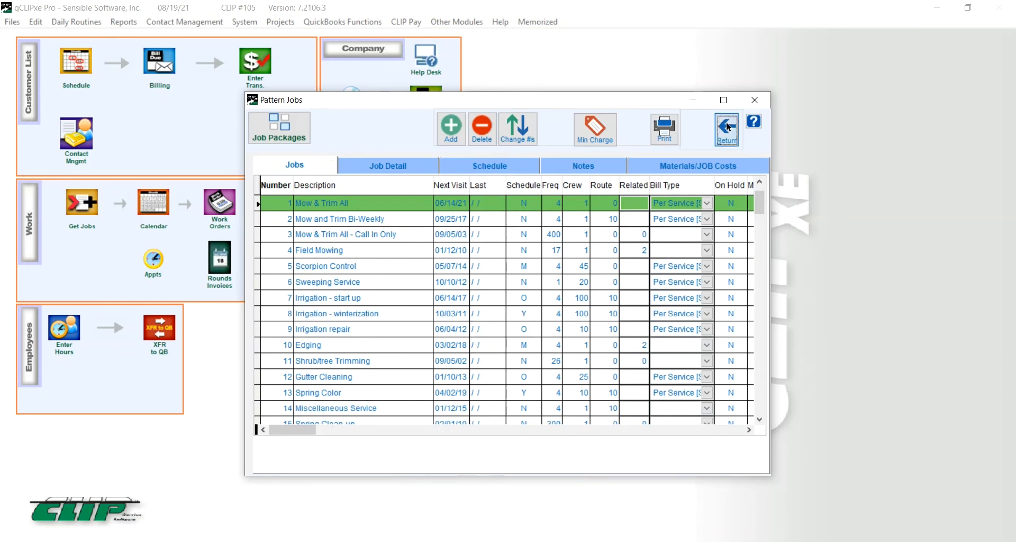
{"action": "left_click", "coordinate": [360, 266]}
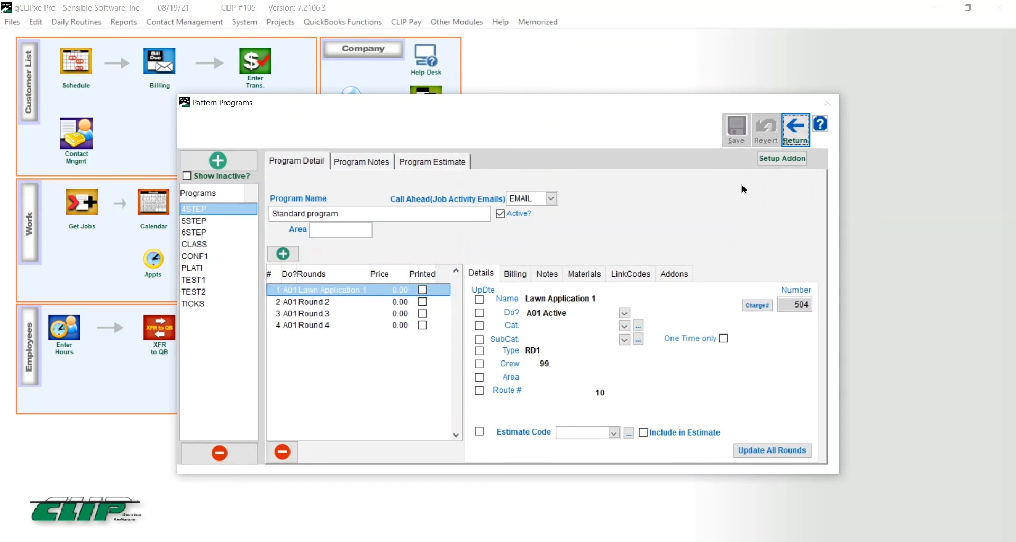
{"action": "left_click", "coordinate": [795, 130]}
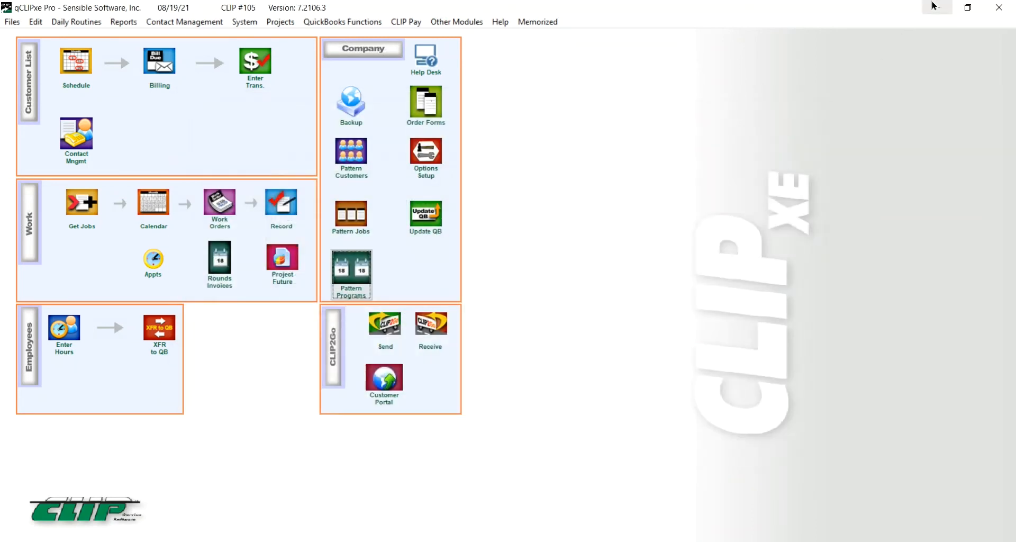
Step: Minimize qCLIPxe and go to the Patterns section of the CLIPitc Dashboard
{"action": "left_click", "coordinate": [936, 7]}
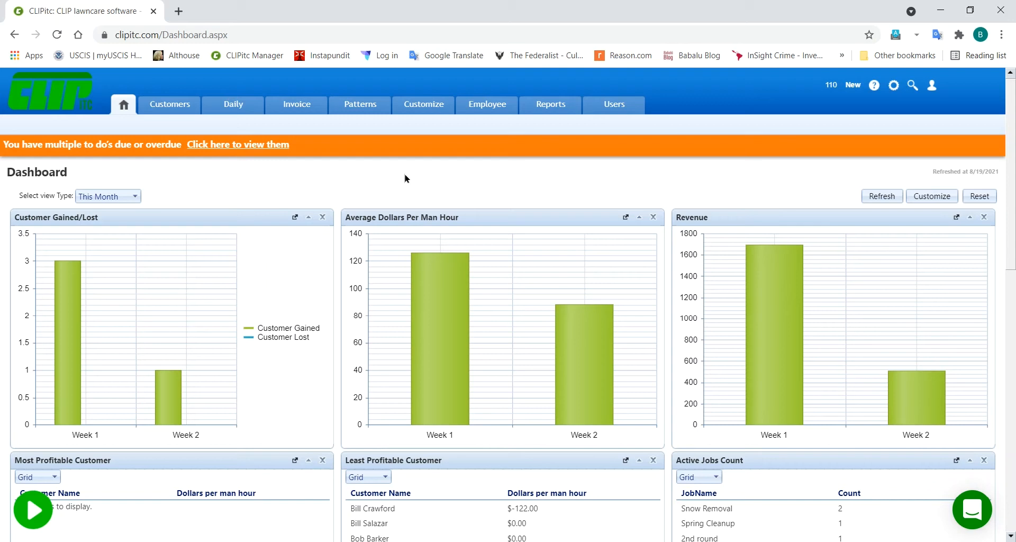
{"action": "mouse_move", "coordinate": [353, 111]}
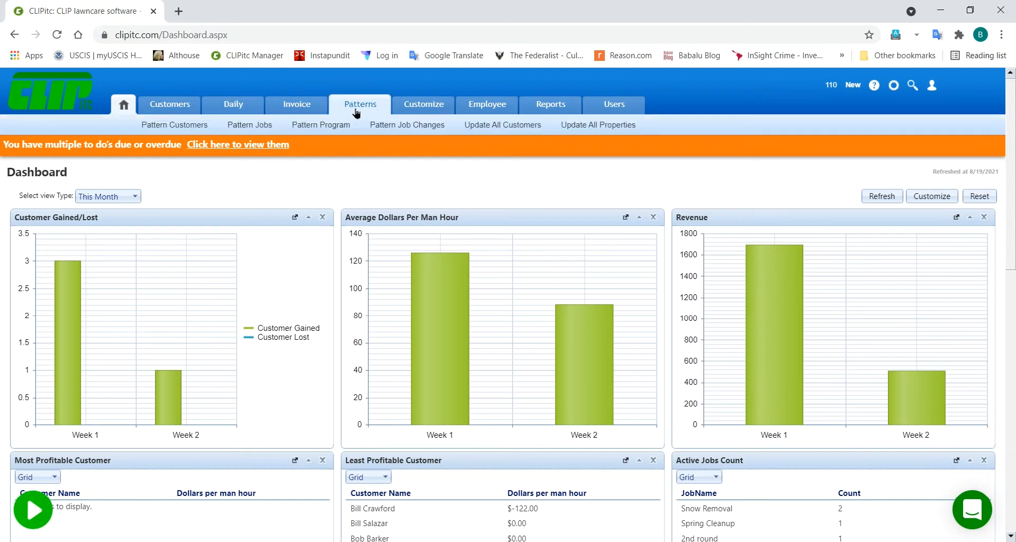
{"action": "left_click", "coordinate": [360, 109]}
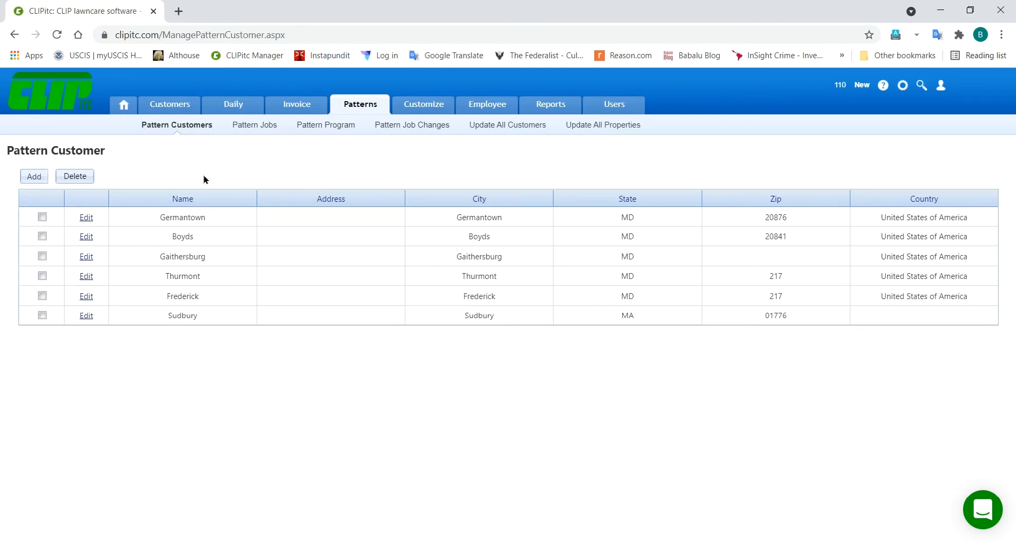
Step: Open the Germantown pattern customer for editing, then close it
{"action": "left_click", "coordinate": [86, 218]}
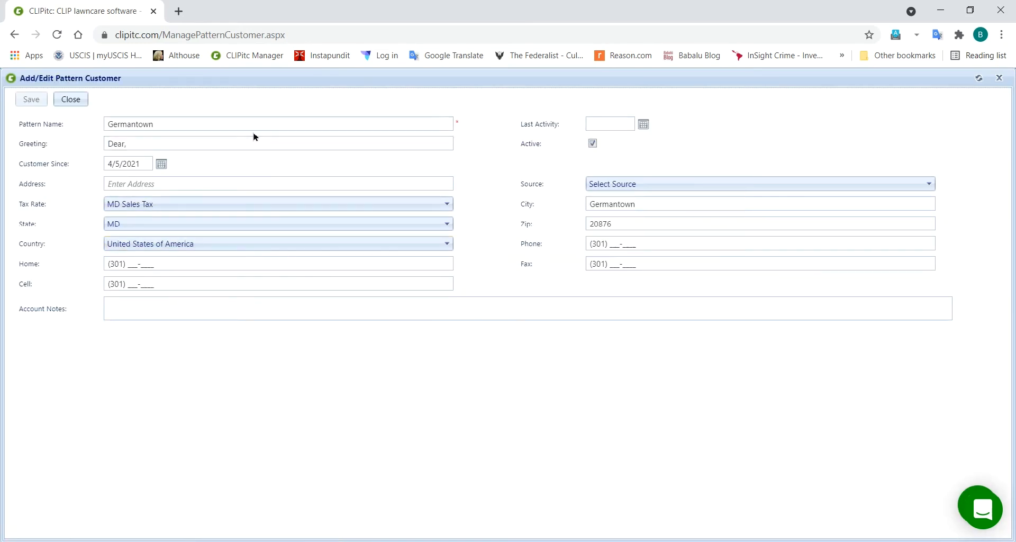
{"action": "left_click", "coordinate": [74, 100]}
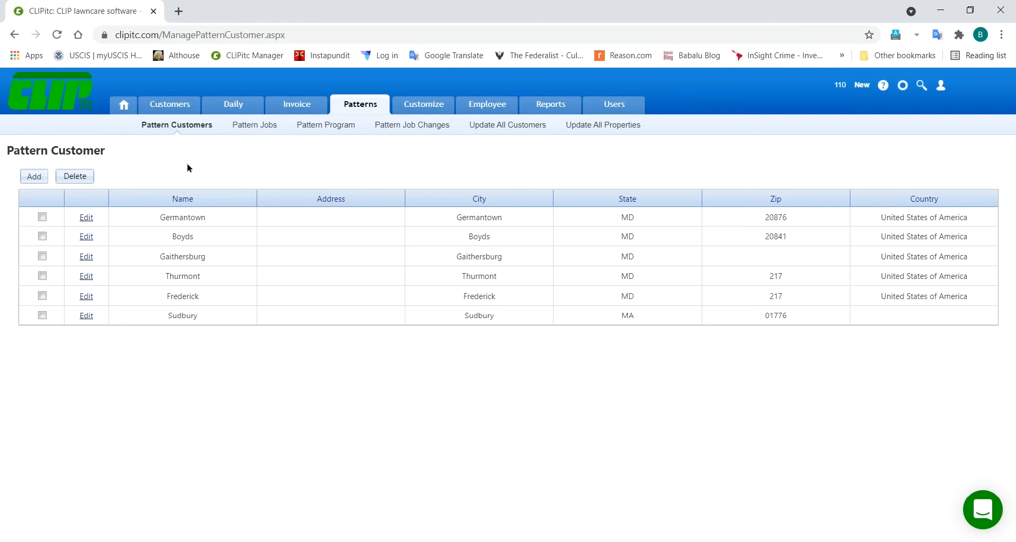
Step: Check the Lawn Maintenance job's Detail, Schedule and Material tabs under Pattern Jobs, then close it
{"action": "left_click", "coordinate": [242, 128]}
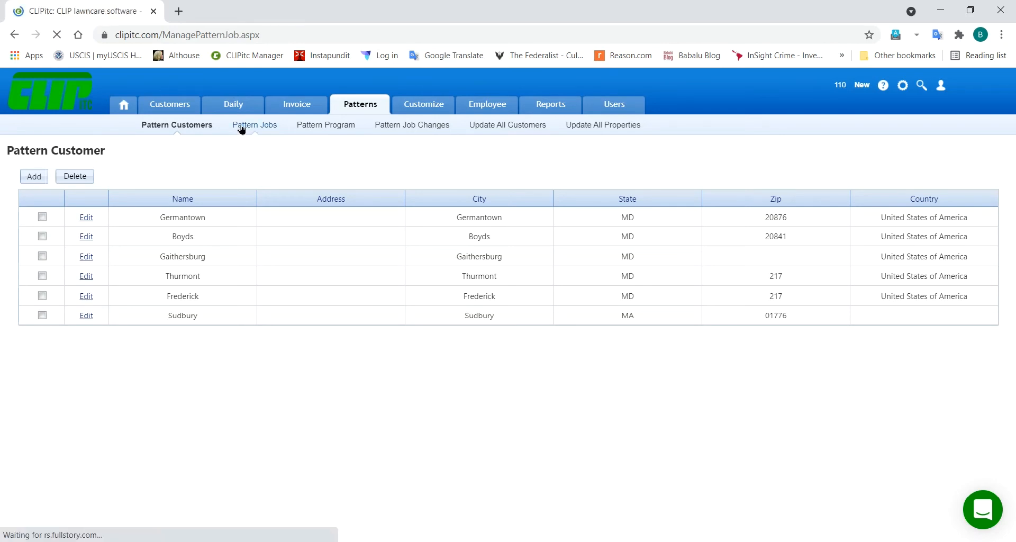
{"action": "left_click", "coordinate": [68, 221]}
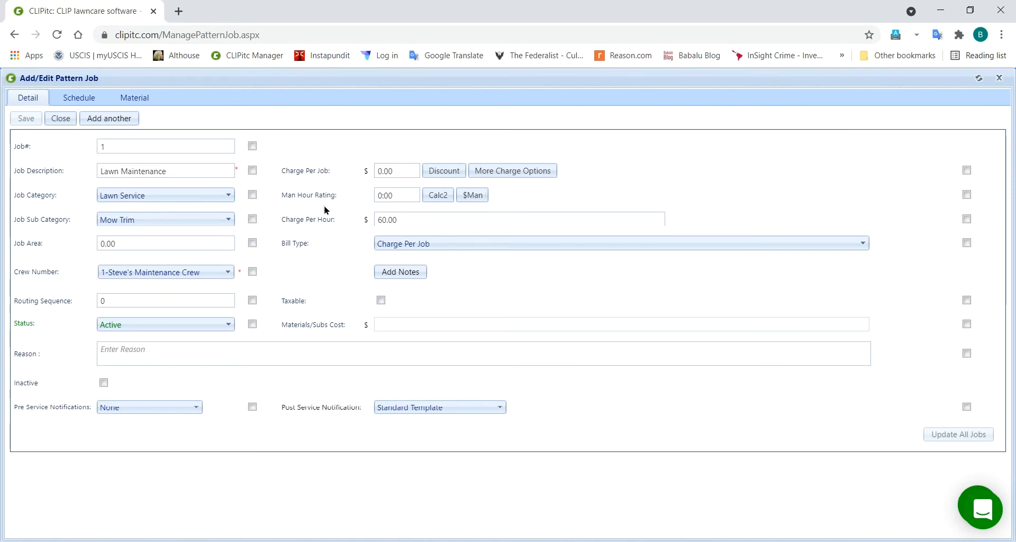
{"action": "left_click", "coordinate": [398, 170]}
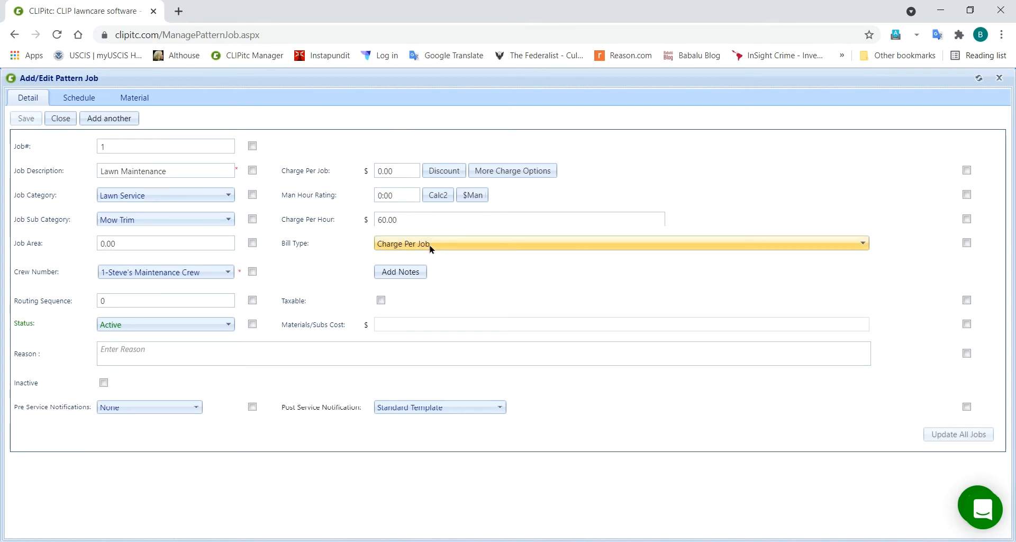
{"action": "left_click", "coordinate": [82, 100]}
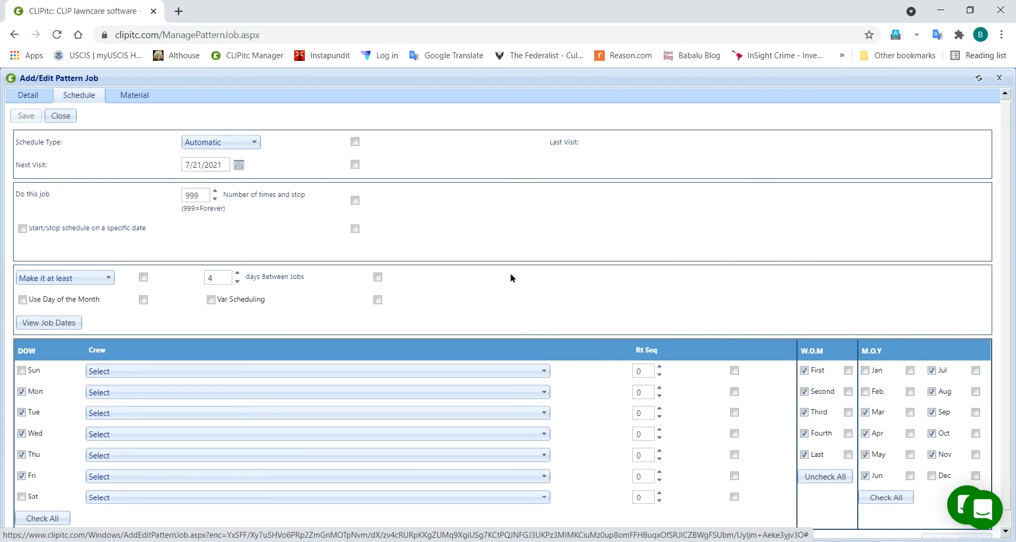
{"action": "left_click", "coordinate": [134, 99]}
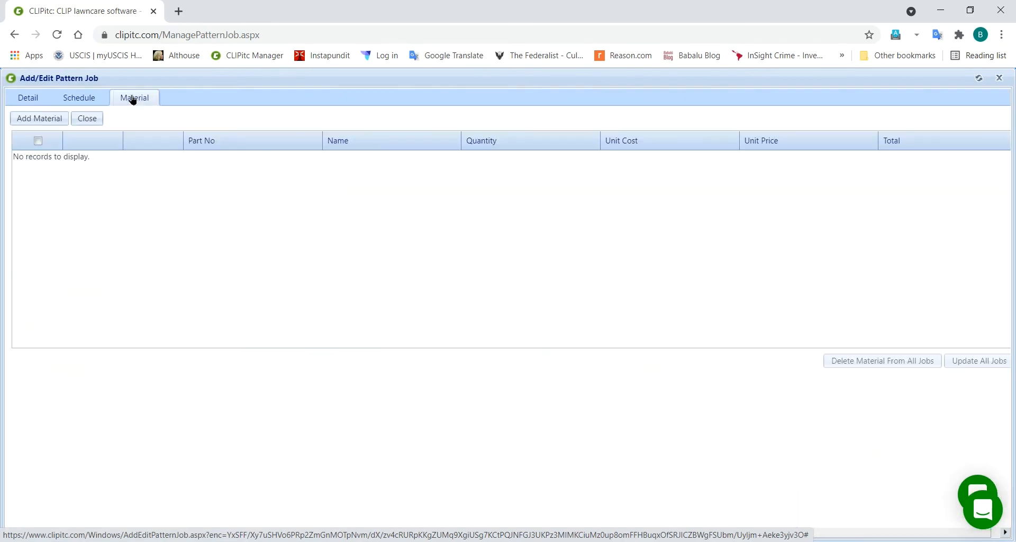
{"action": "left_click", "coordinate": [93, 121]}
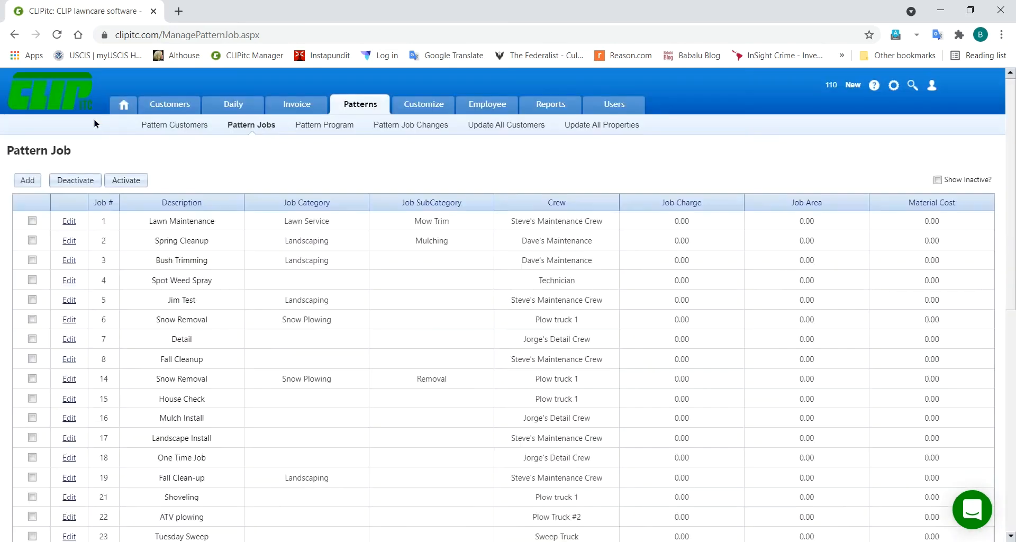
Step: Open the Silver Turf Plan (TURF5) program, review its rounds, then close it
{"action": "left_click", "coordinate": [307, 130]}
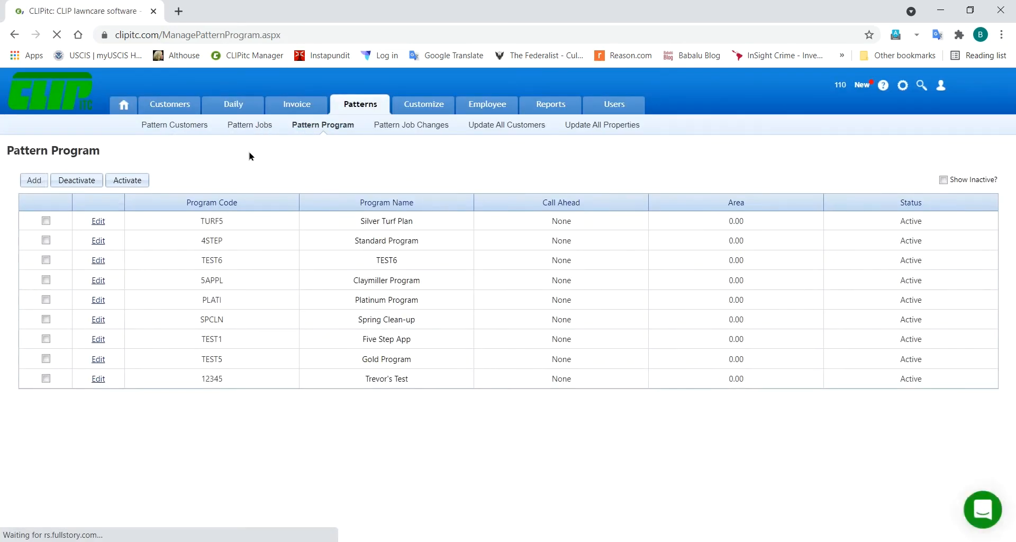
{"action": "left_click", "coordinate": [102, 222]}
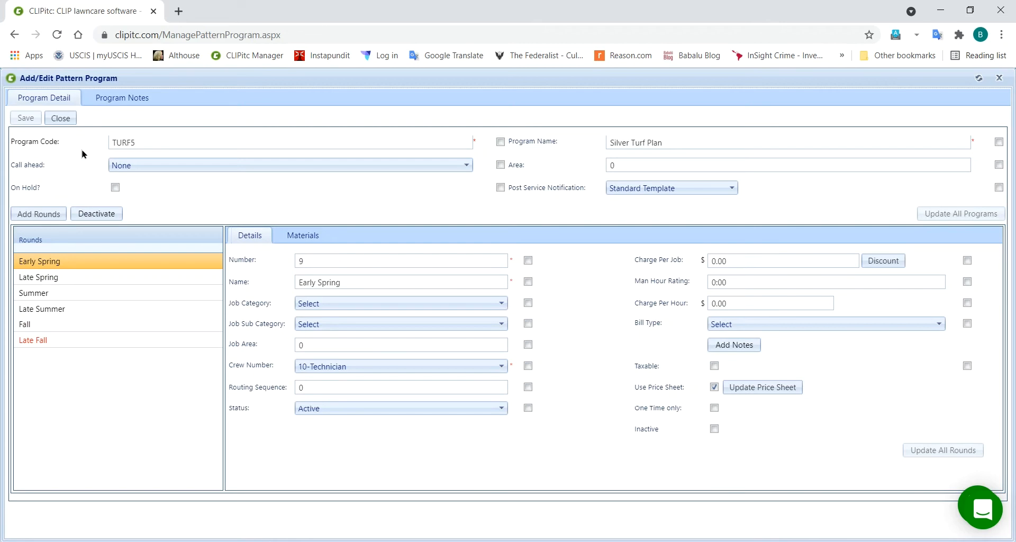
{"action": "left_click", "coordinate": [62, 118]}
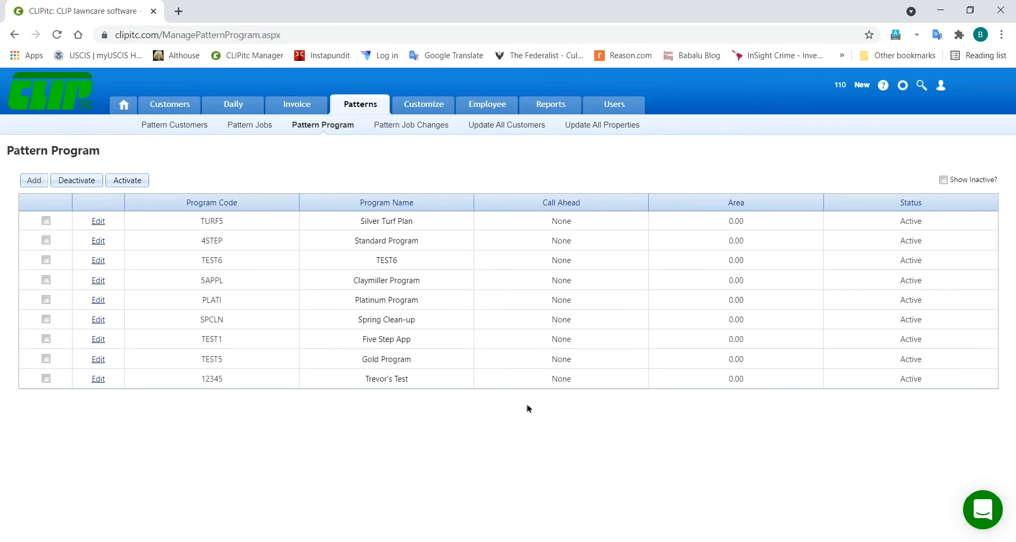
Step: Switch to qCLIPxe Pro from the Windows taskbar
{"action": "mouse_move", "coordinate": [572, 541]}
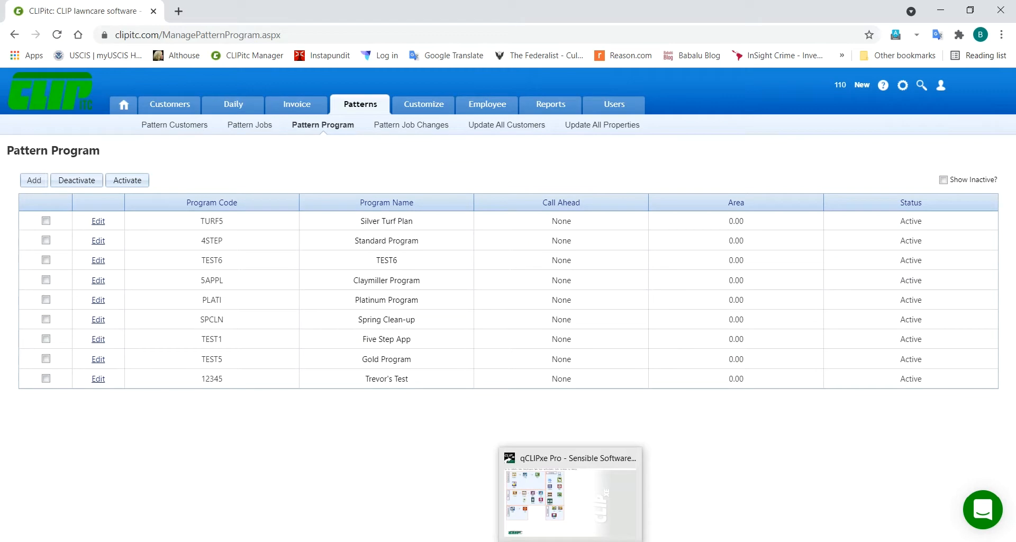
{"action": "left_click", "coordinate": [571, 500]}
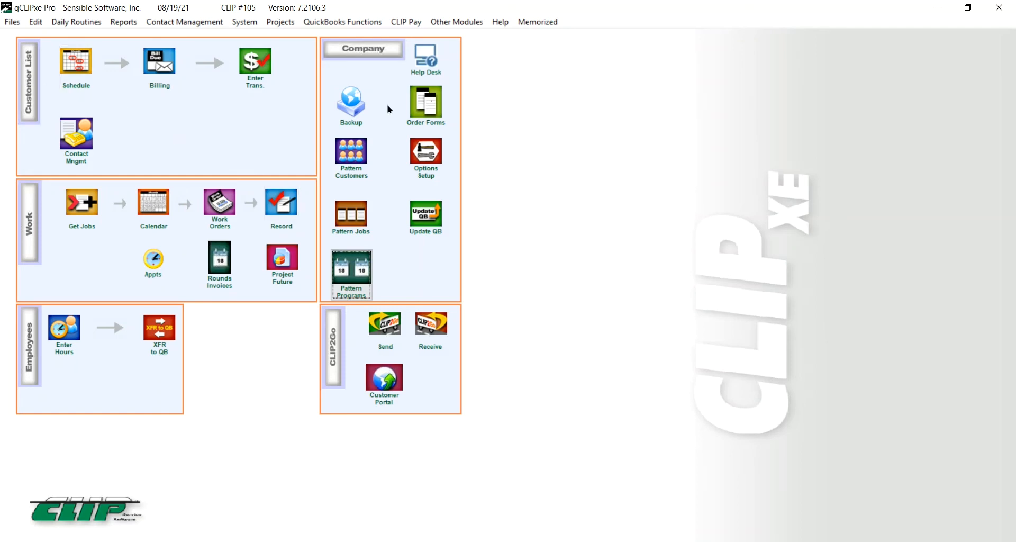
Step: Find a customer by name with Quick Find and open their File Maintenance record
{"action": "left_click", "coordinate": [12, 22]}
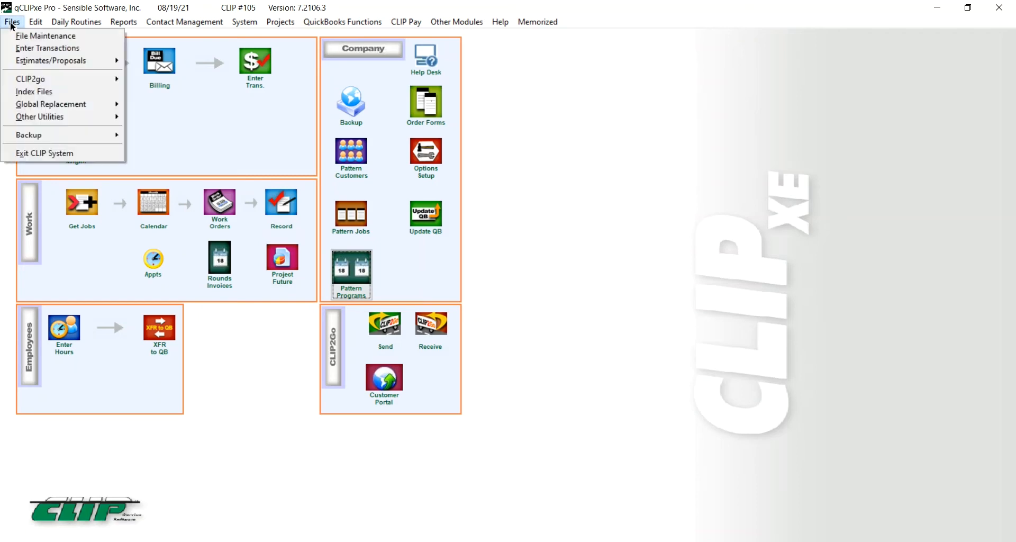
{"action": "mouse_move", "coordinate": [77, 23]}
{"action": "left_click", "coordinate": [233, 148]}
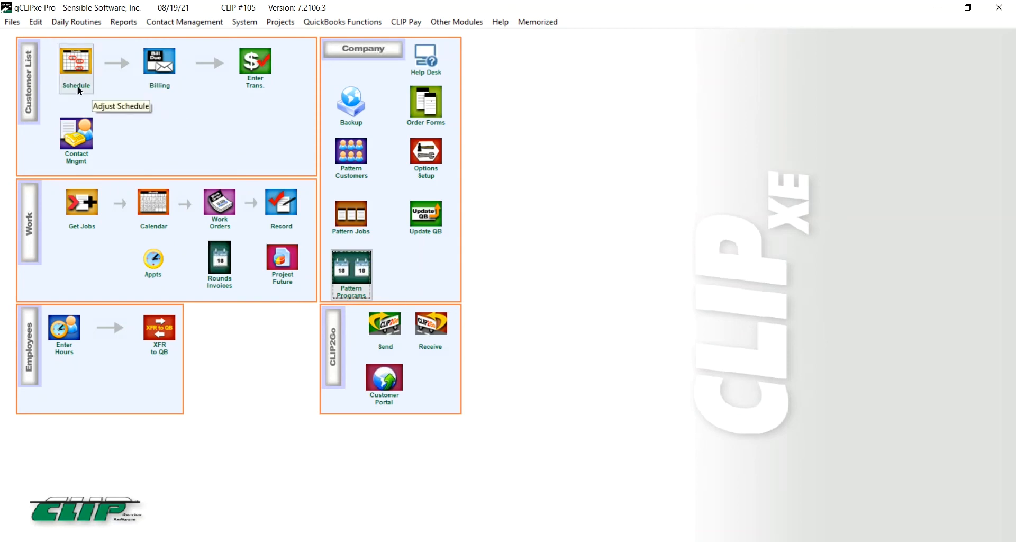
{"action": "left_click", "coordinate": [29, 91]}
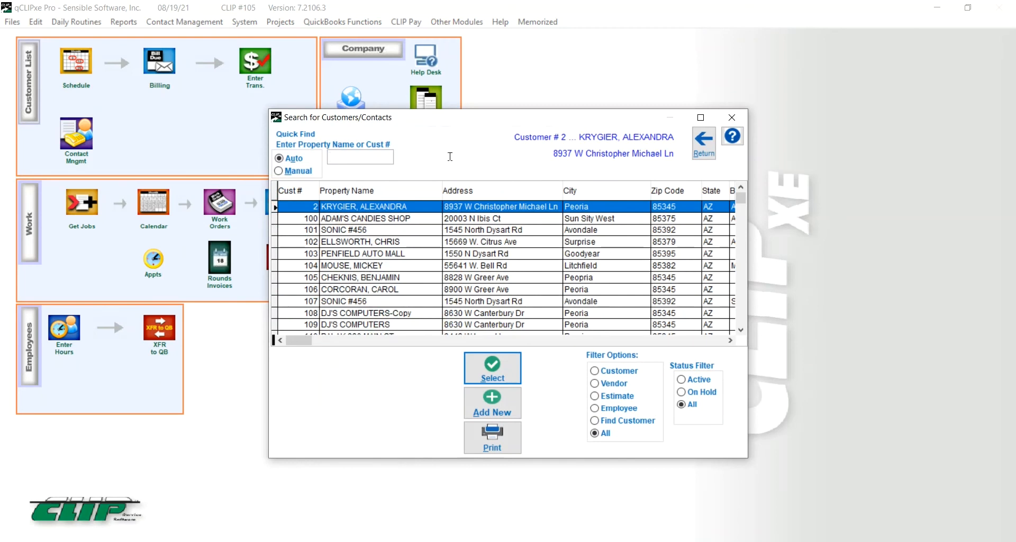
{"action": "type", "text": "MA"}
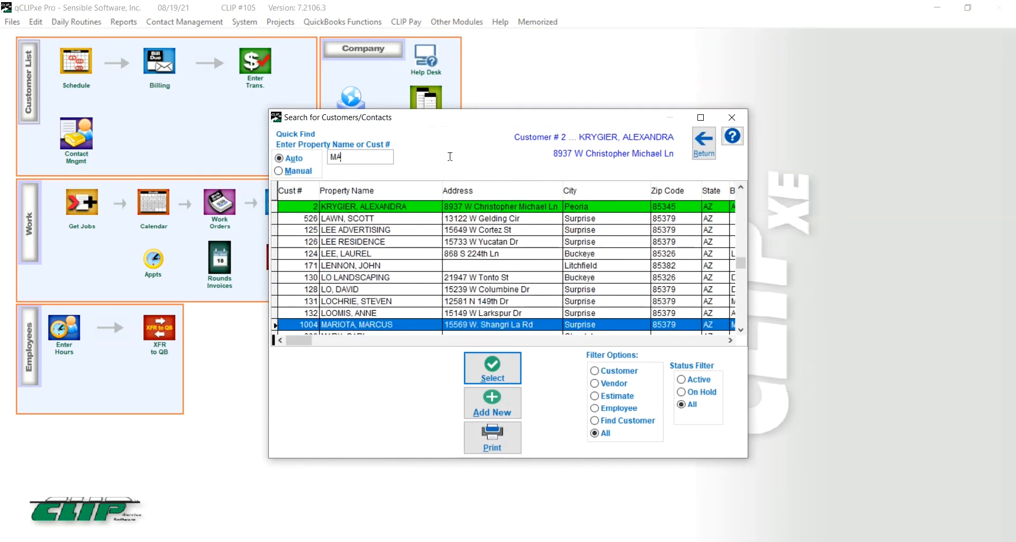
{"action": "type", "text": "RIO"}
{"action": "left_click", "coordinate": [488, 377]}
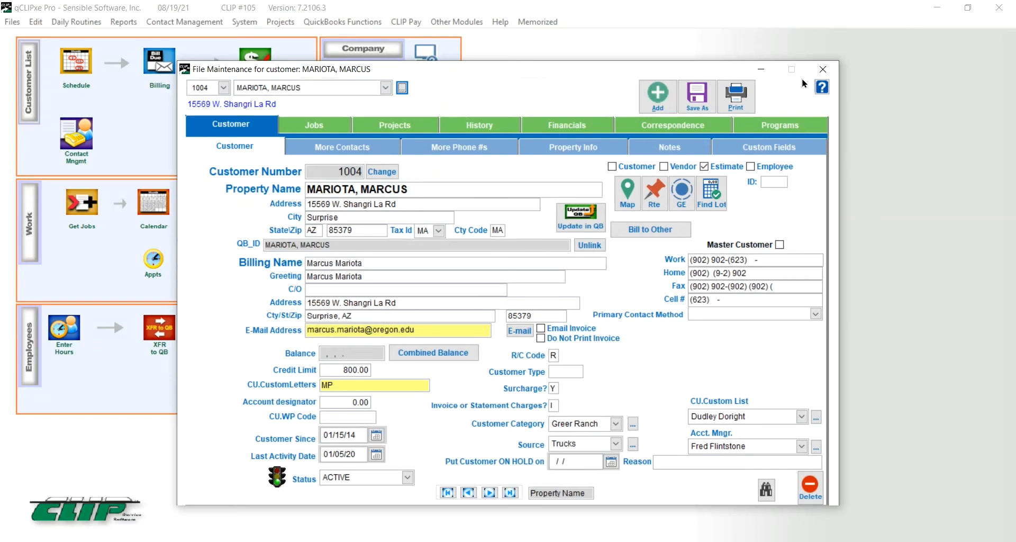
Step: Minimize qCLIPxe Pro to bring back CLIPitc's Pattern Program list
{"action": "left_click", "coordinate": [939, 8]}
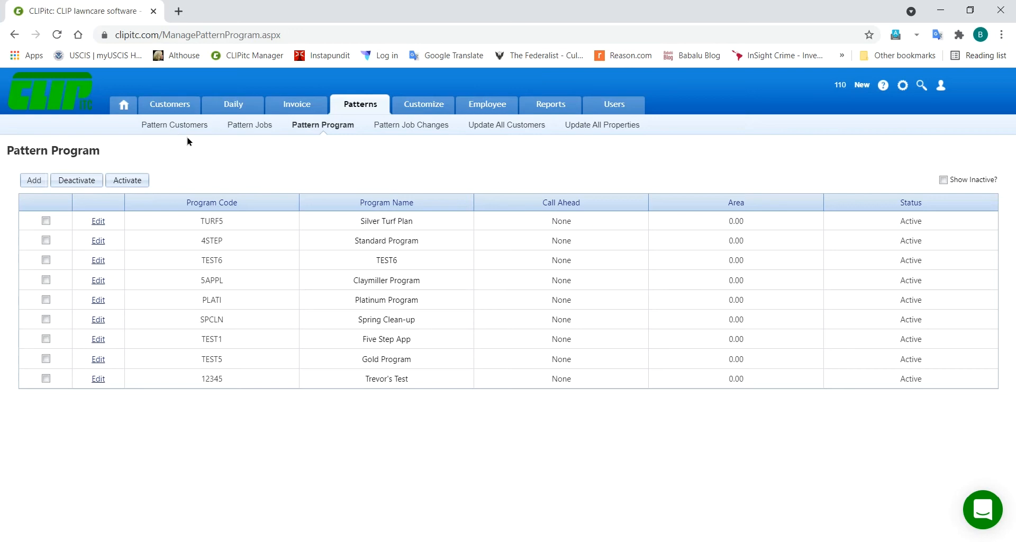
Step: Open CLIPitc's Customers page in a new browser tab and switch to it
{"action": "mouse_move", "coordinate": [168, 107]}
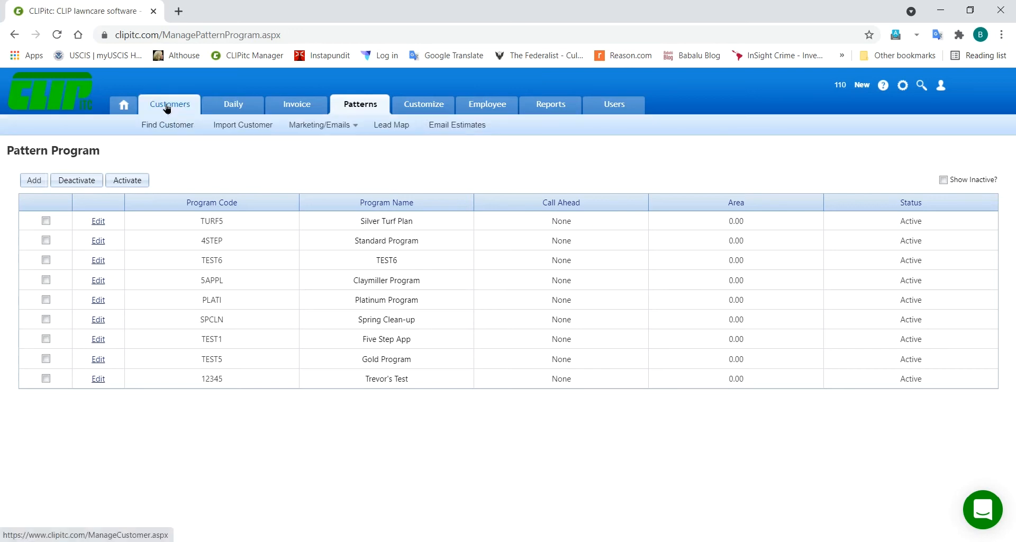
{"action": "right_click", "coordinate": [167, 109]}
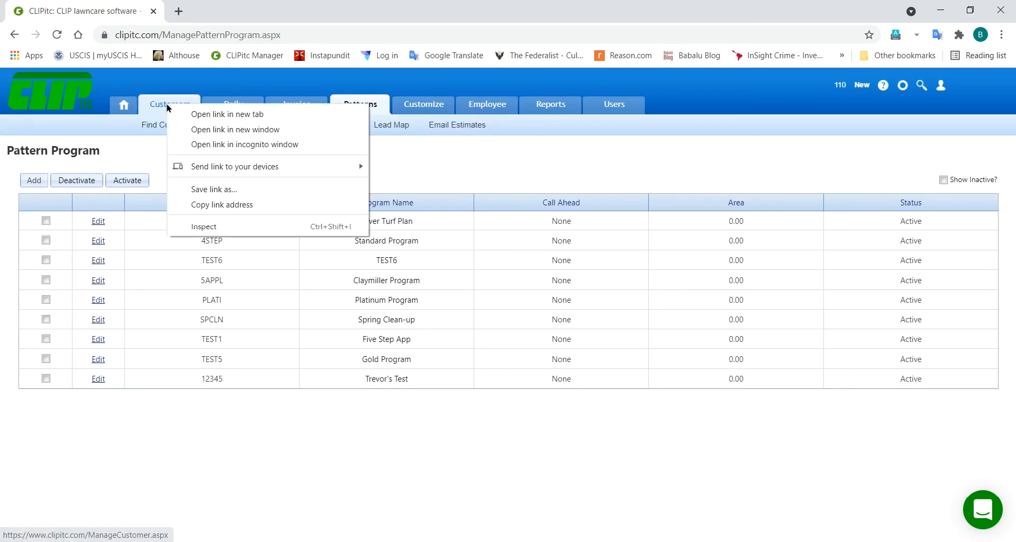
{"action": "left_click", "coordinate": [211, 115]}
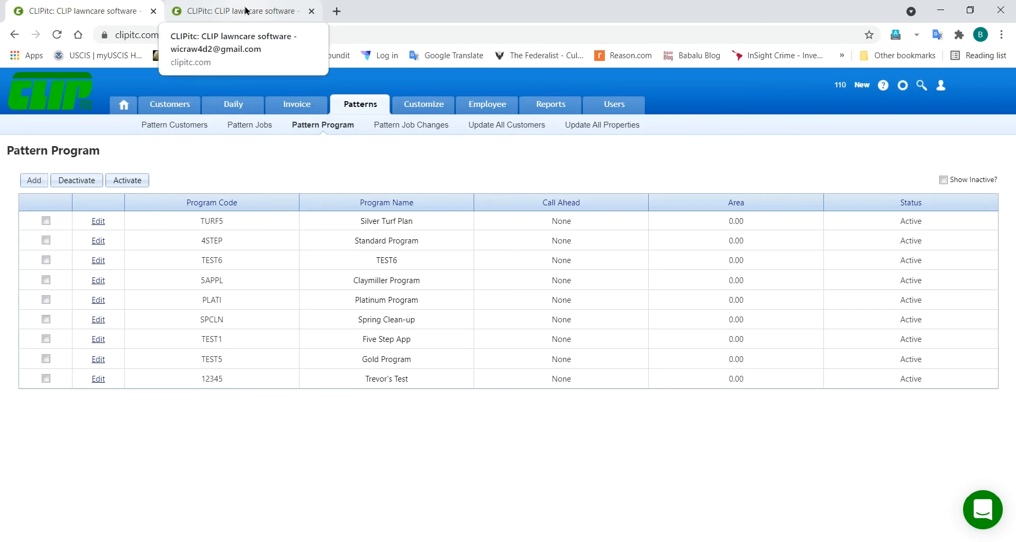
{"action": "left_click", "coordinate": [227, 12]}
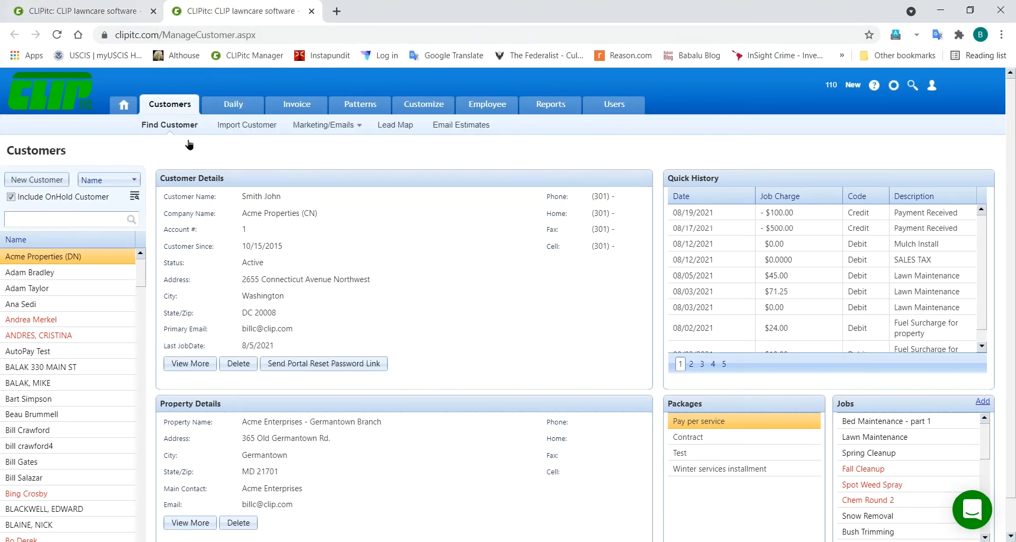
{"action": "left_click", "coordinate": [72, 13]}
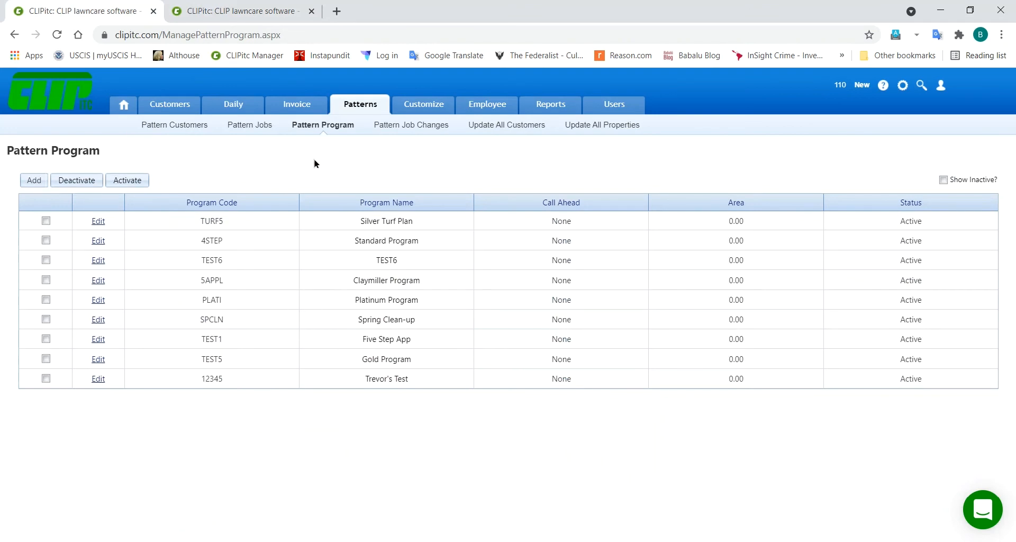
{"action": "left_click", "coordinate": [242, 14]}
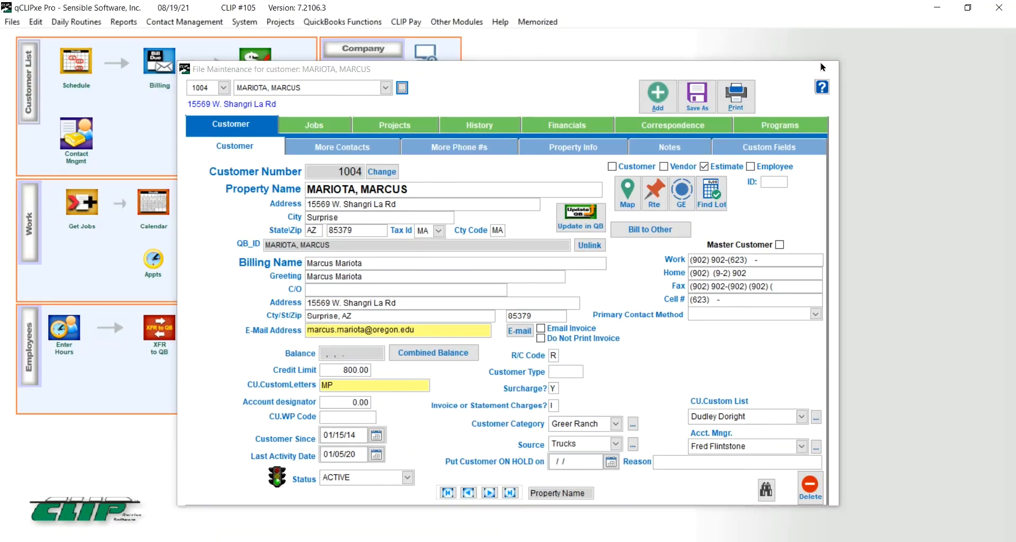
{"action": "left_click", "coordinate": [822, 64]}
{"action": "left_click", "coordinate": [33, 91]}
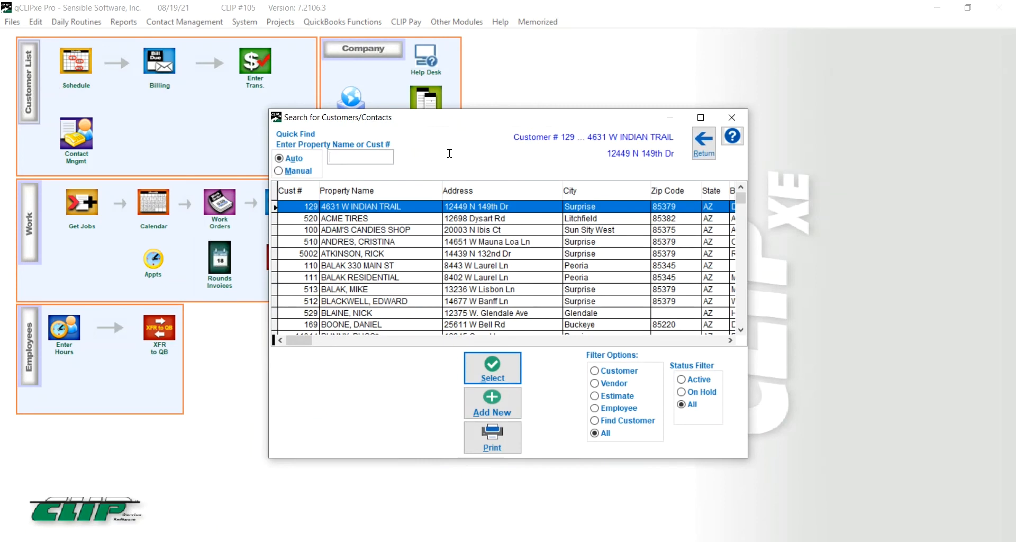
{"action": "type", "text": "MARIOY"}
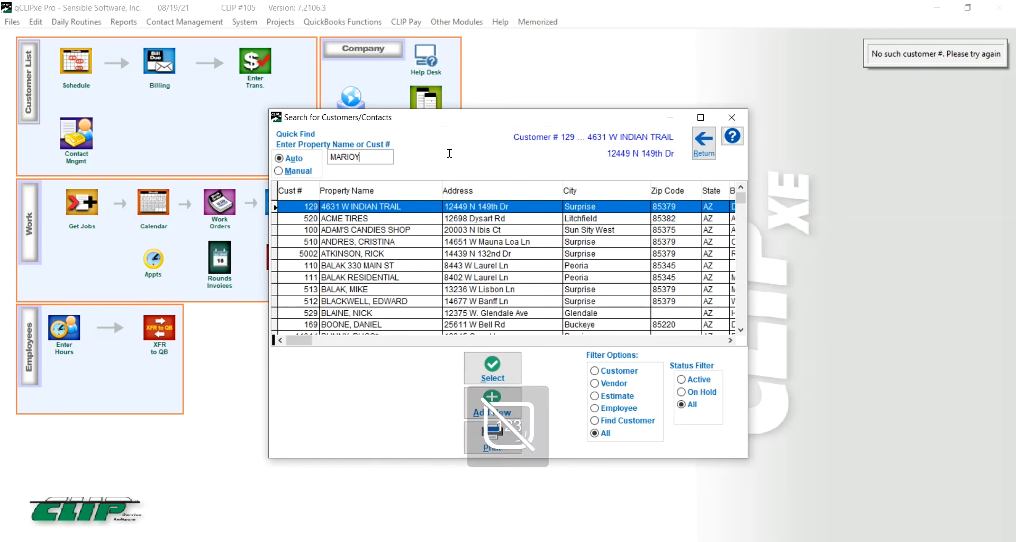
{"action": "key", "text": "BackSpace"}
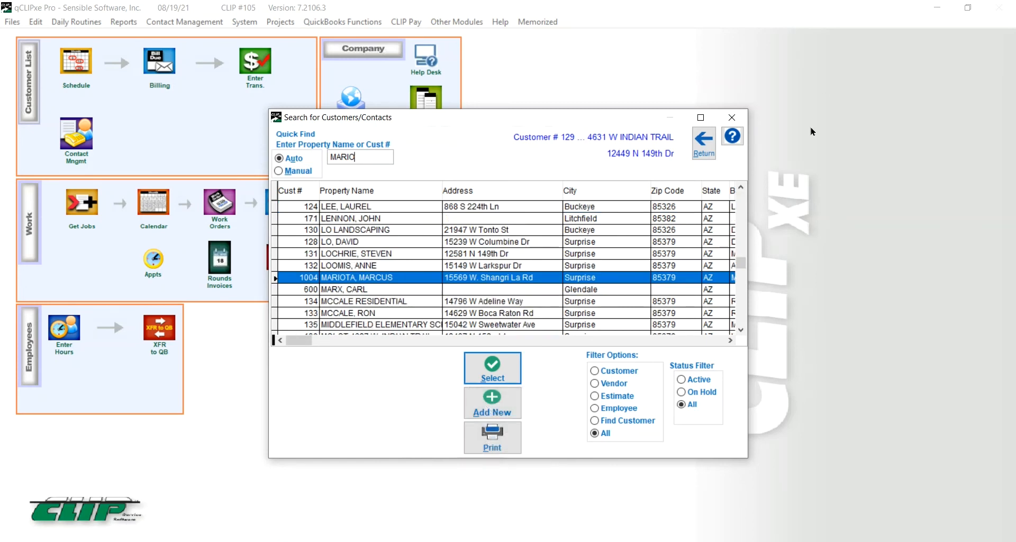
{"action": "left_click", "coordinate": [499, 377]}
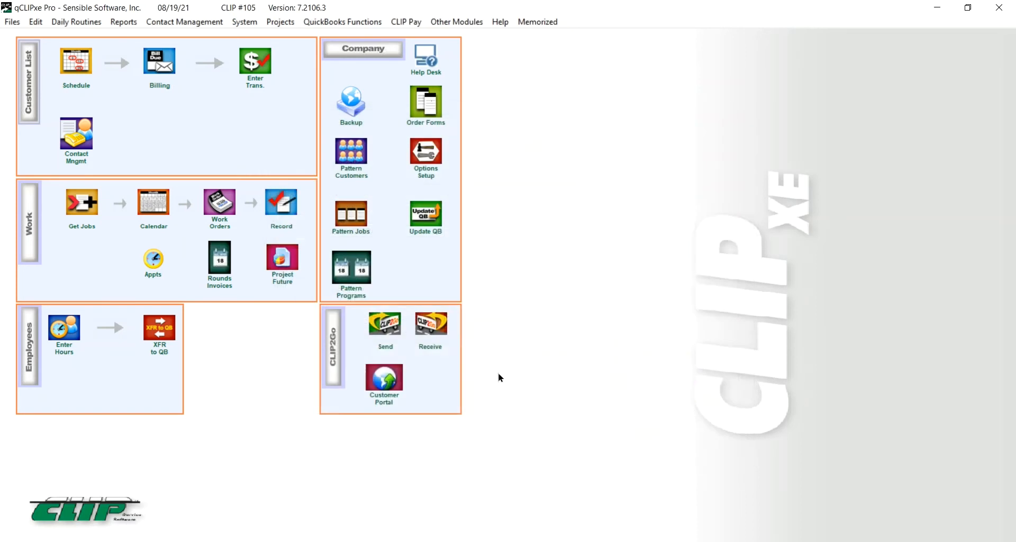
Step: Back in the browser, search CLIPitc customers by the customer's first name
{"action": "left_click", "coordinate": [933, 7]}
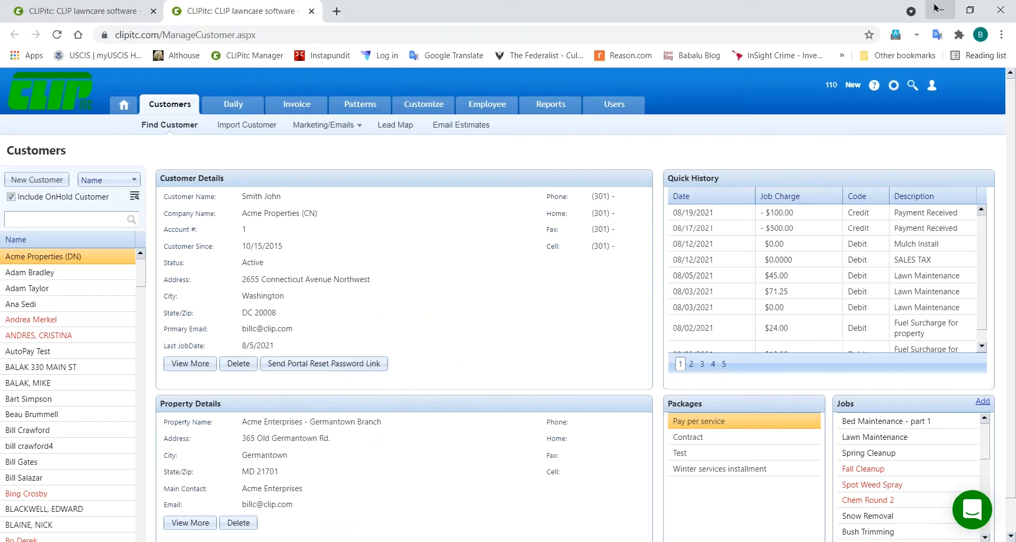
{"action": "left_click", "coordinate": [65, 218]}
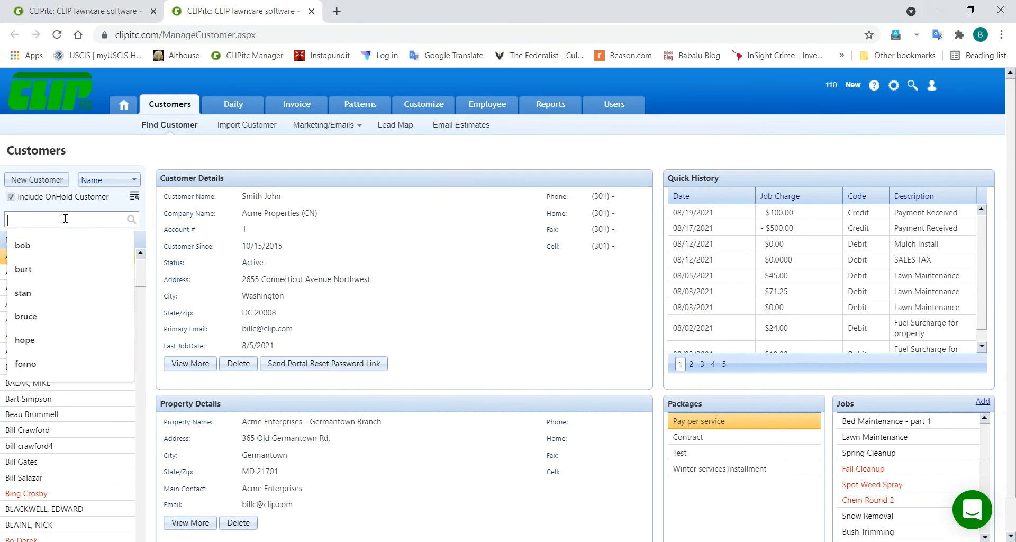
{"action": "type", "text": "bob"}
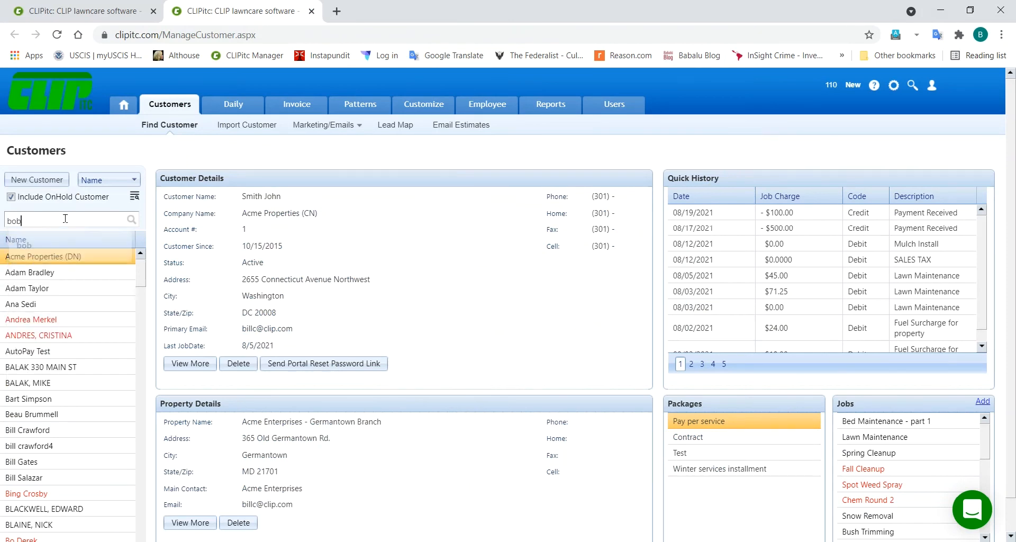
{"action": "key", "text": "Return"}
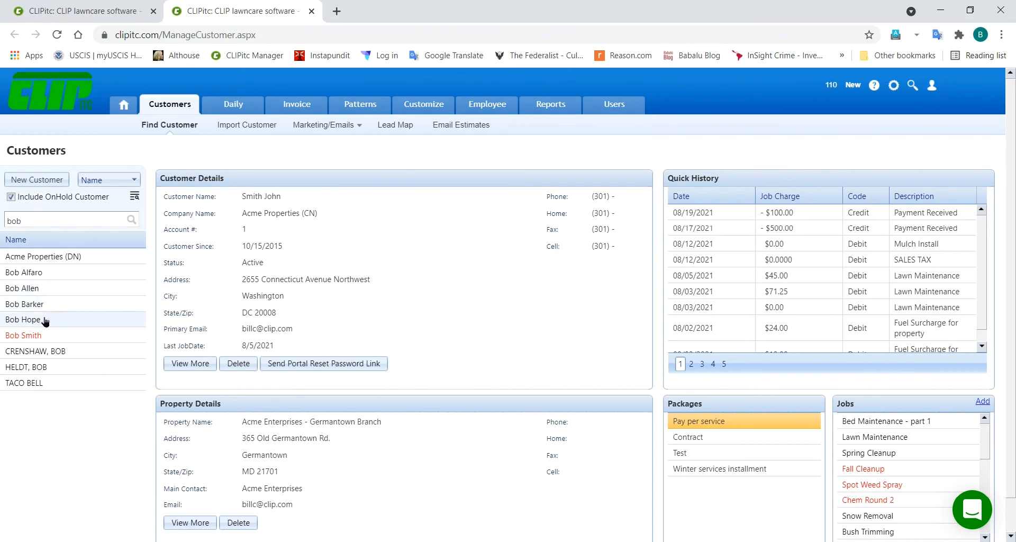
Step: Replace the search term with the customer's surname to filter to one match
{"action": "double_click", "coordinate": [46, 224]}
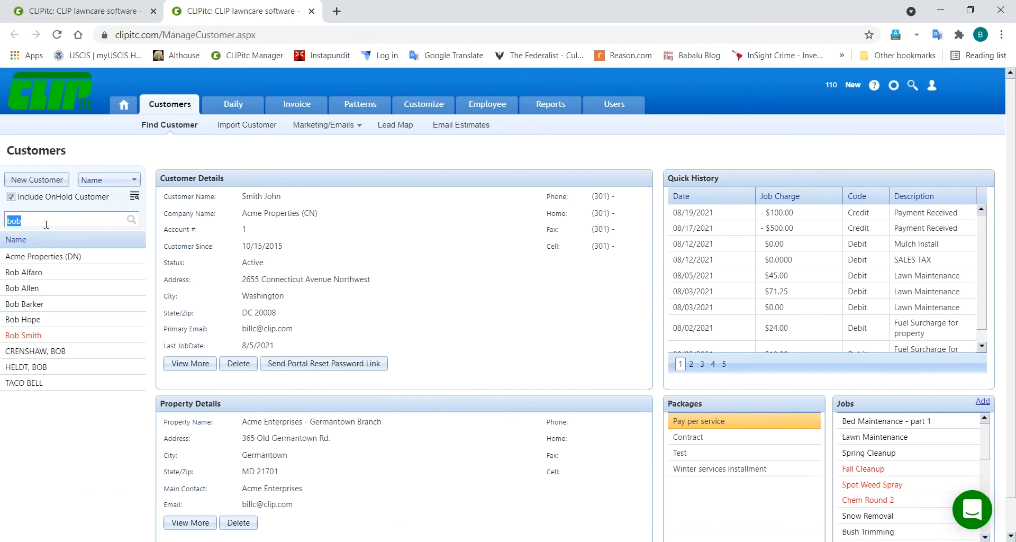
{"action": "type", "text": "hope"}
{"action": "left_click", "coordinate": [132, 219]}
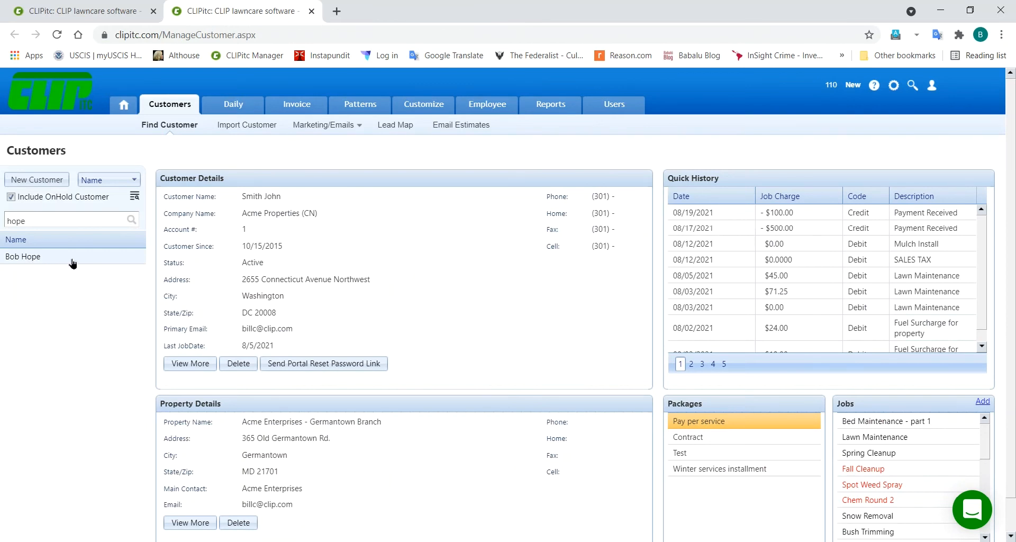
Step: Load the matched customer's property details, quick history charges, packages and jobs
{"action": "left_click", "coordinate": [31, 257]}
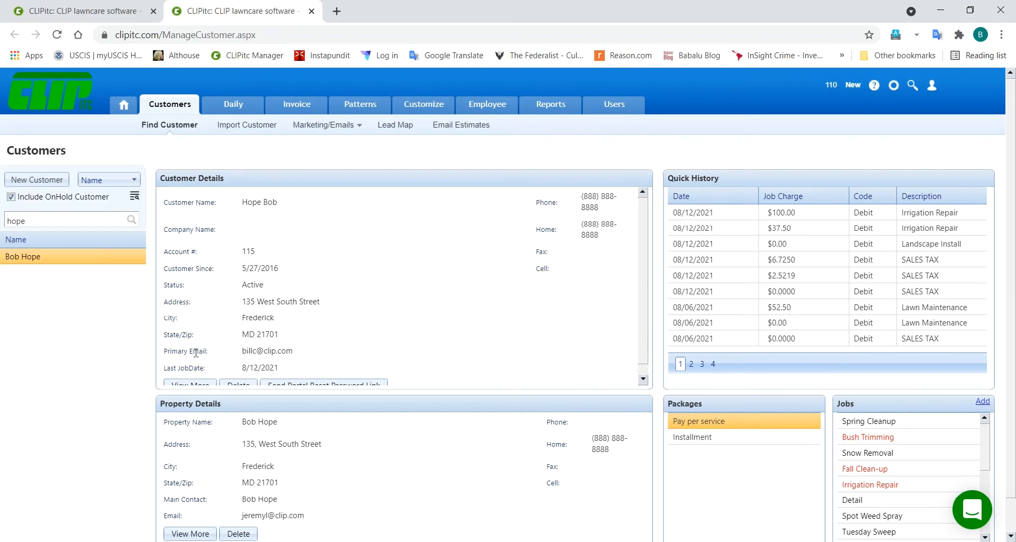
{"action": "scroll", "coordinate": [195, 352], "scroll_direction": "down", "scroll_amount": 1}
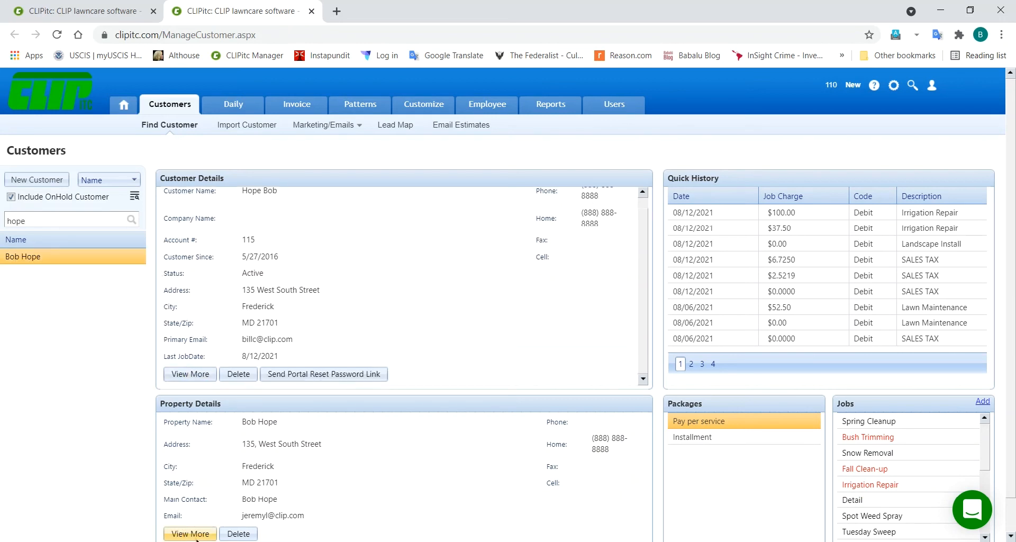
Step: Open the Customer Information page showing general account, address, tax rate and e-mail settings
{"action": "left_click", "coordinate": [191, 375]}
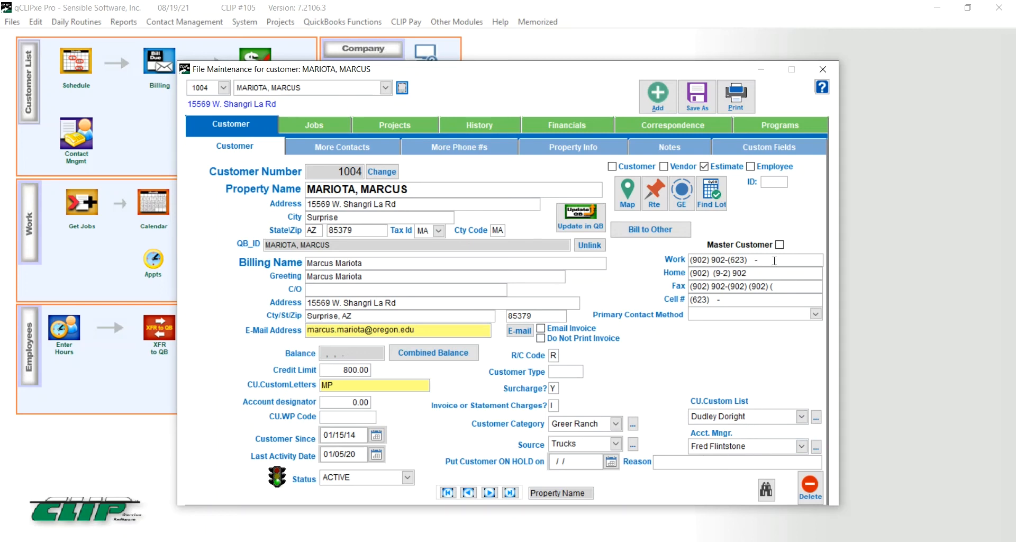
{"action": "left_click", "coordinate": [937, 8]}
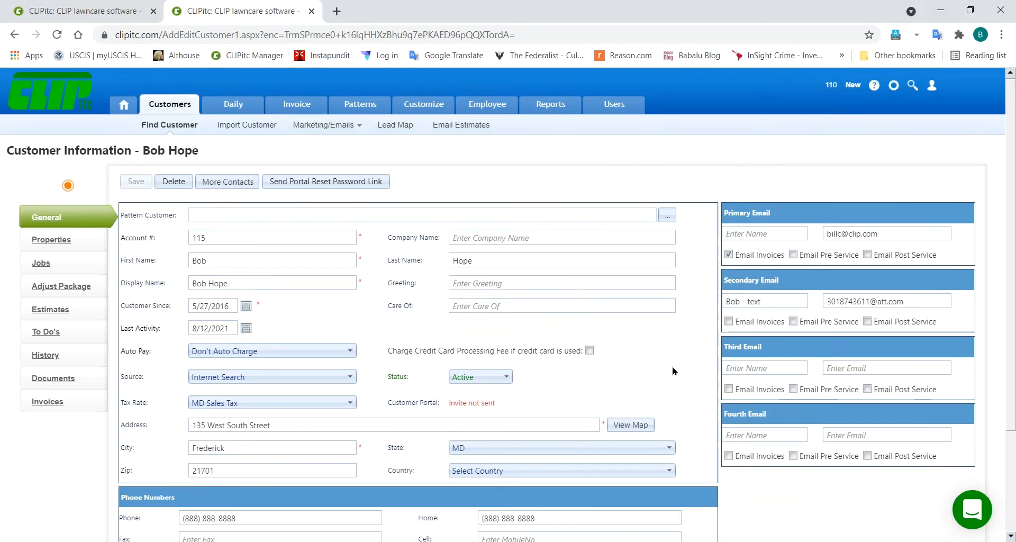
{"action": "scroll", "coordinate": [673, 367], "scroll_direction": "down", "scroll_amount": 3}
Step: Append the account manager's name after M* in Account Notes and save the customer
{"action": "left_click", "coordinate": [381, 435]}
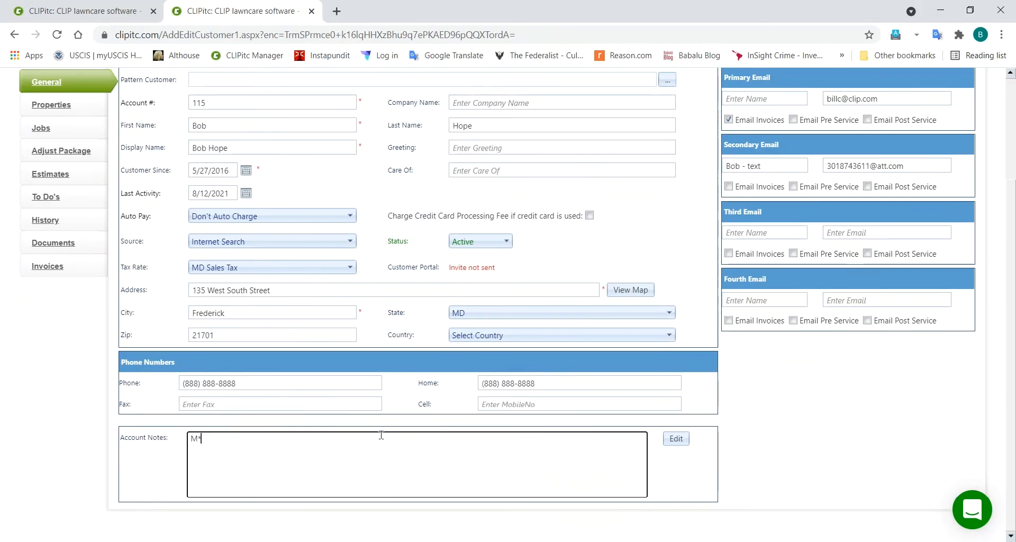
{"action": "type", "text": "Fred Flin"}
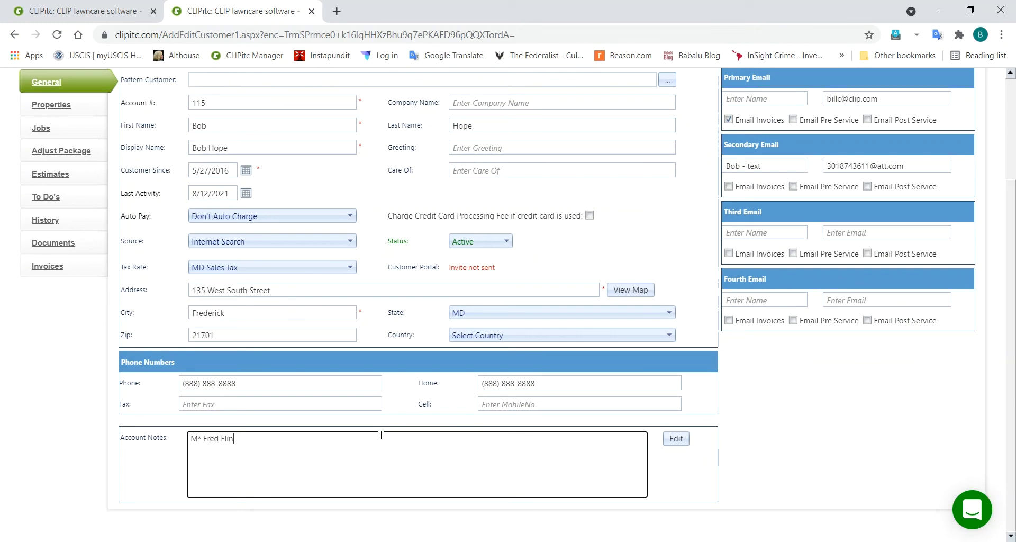
{"action": "type", "text": "tstone"}
{"action": "scroll", "coordinate": [91, 358], "scroll_direction": "up", "scroll_amount": 3}
{"action": "left_click", "coordinate": [134, 183]}
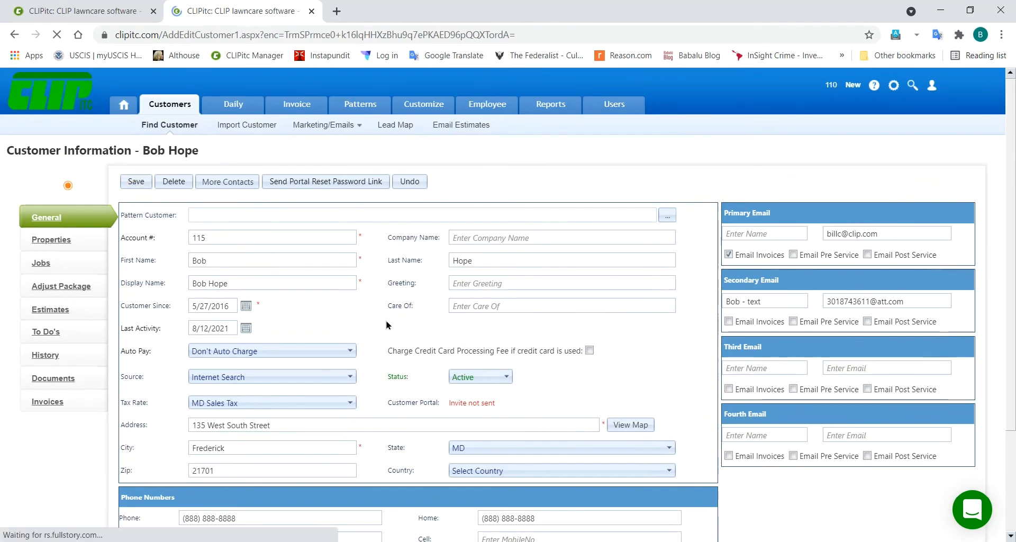
{"action": "scroll", "coordinate": [386, 320], "scroll_direction": "down", "scroll_amount": 2}
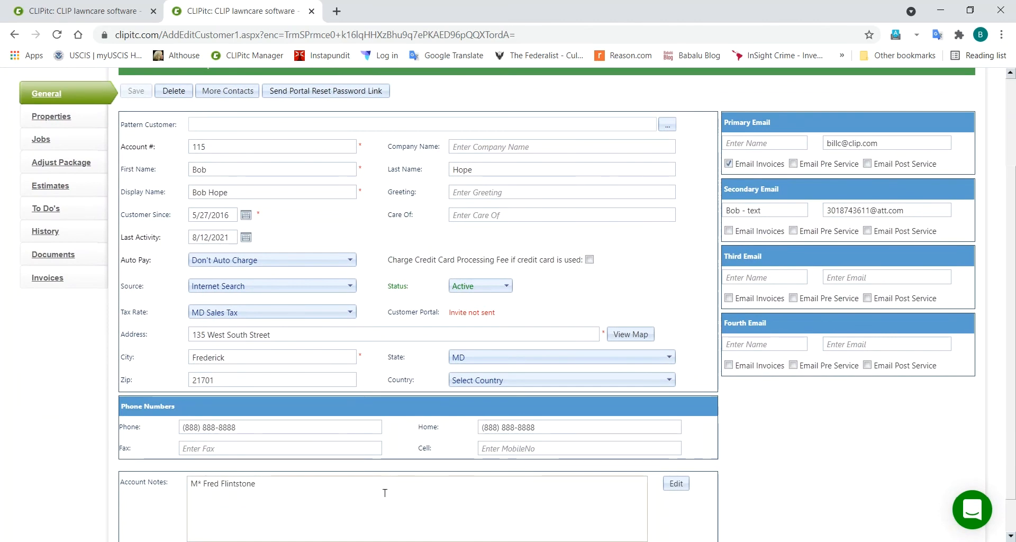
{"action": "scroll", "coordinate": [385, 493], "scroll_direction": "down", "scroll_amount": 1}
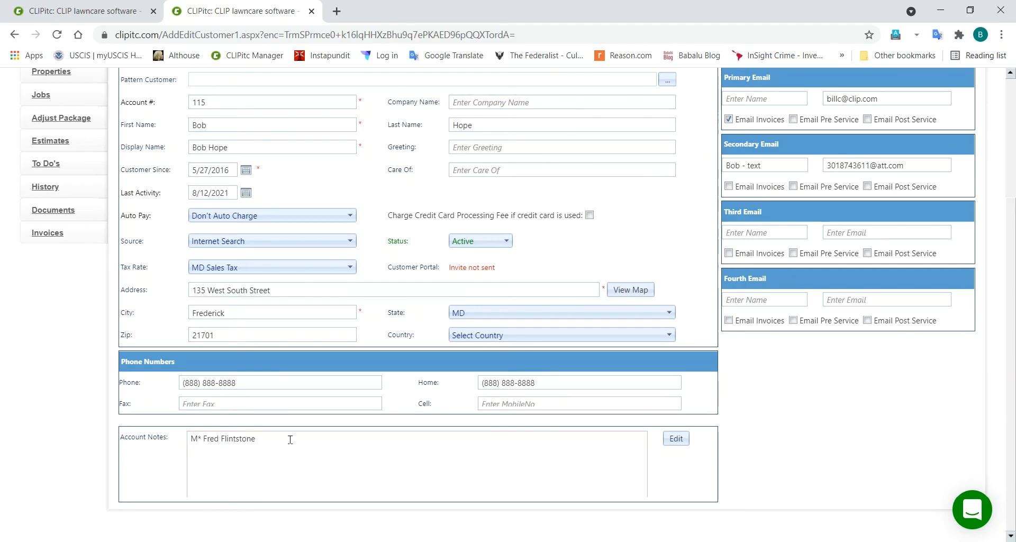
{"action": "scroll", "coordinate": [290, 440], "scroll_direction": "up", "scroll_amount": 3}
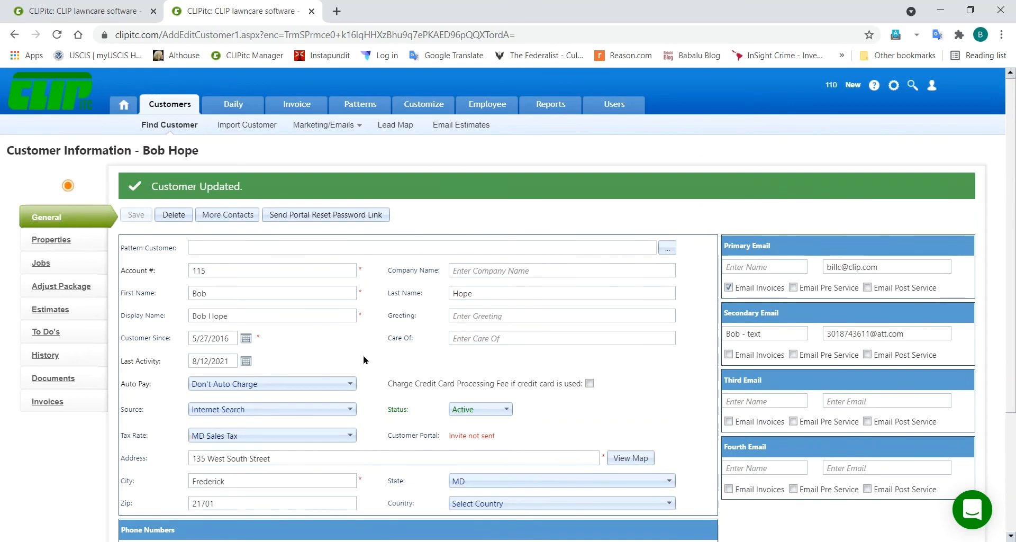
{"action": "scroll", "coordinate": [364, 355], "scroll_direction": "down", "scroll_amount": 3}
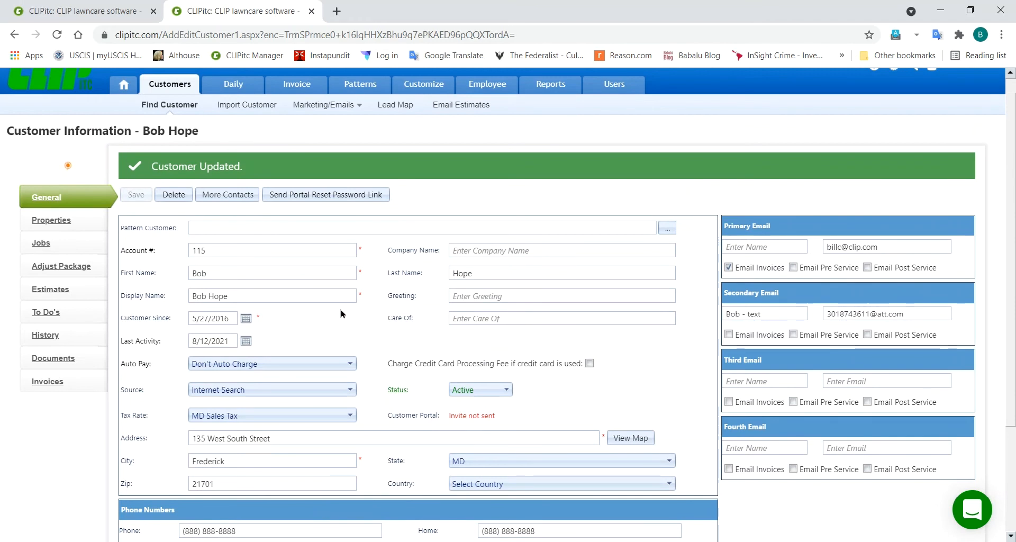
{"action": "left_click", "coordinate": [299, 392]}
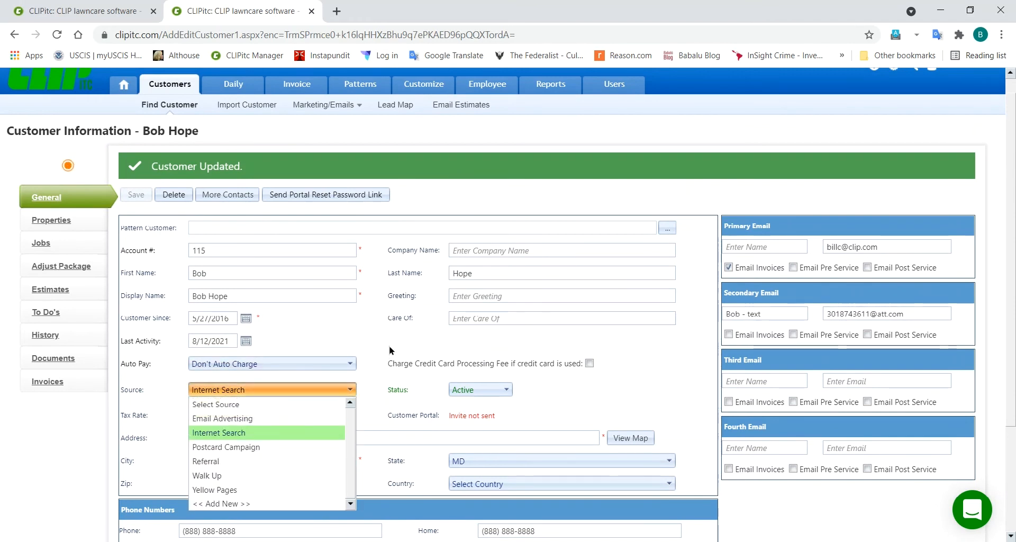
{"action": "left_click", "coordinate": [374, 369]}
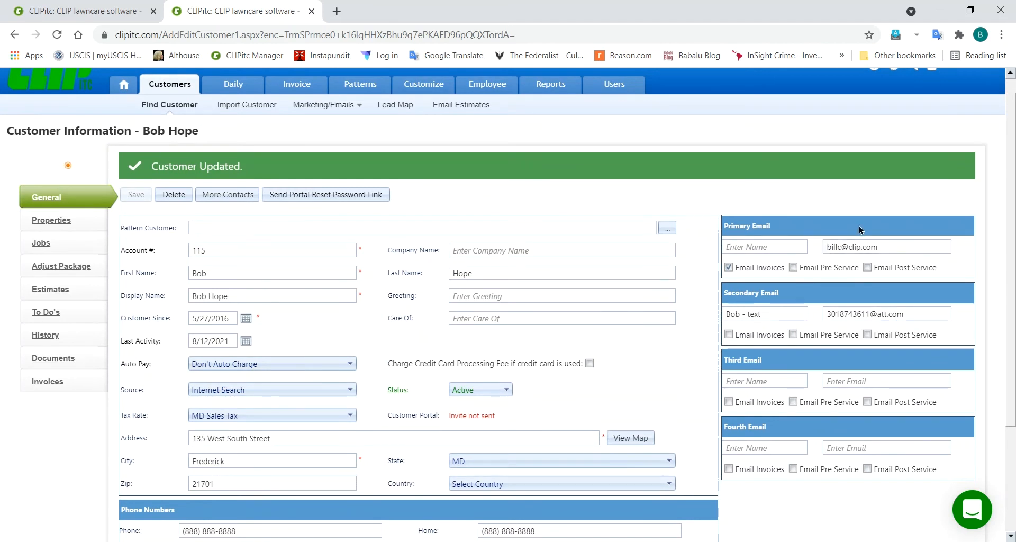
{"action": "scroll", "coordinate": [573, 440], "scroll_direction": "down", "scroll_amount": 1}
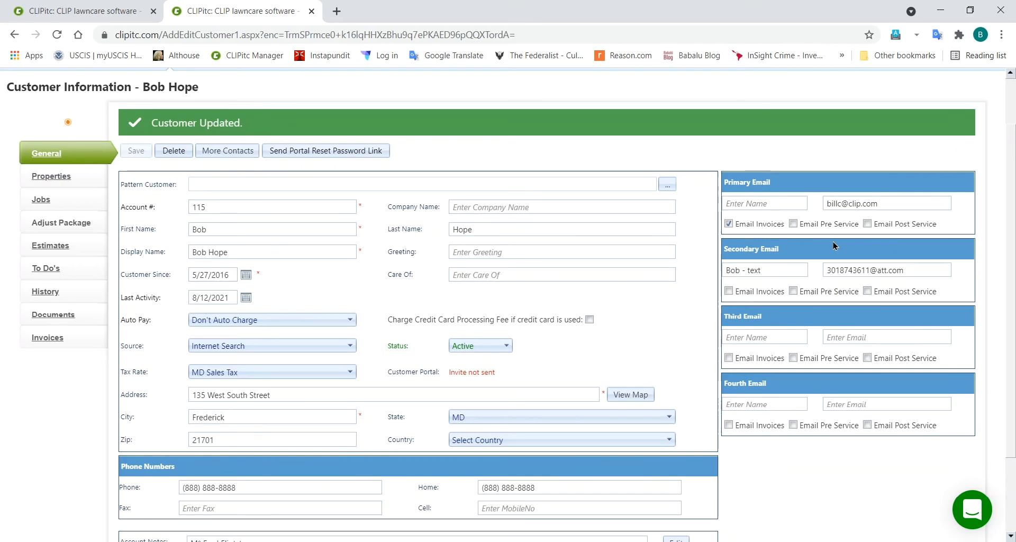
{"action": "scroll", "coordinate": [834, 245], "scroll_direction": "up", "scroll_amount": 1}
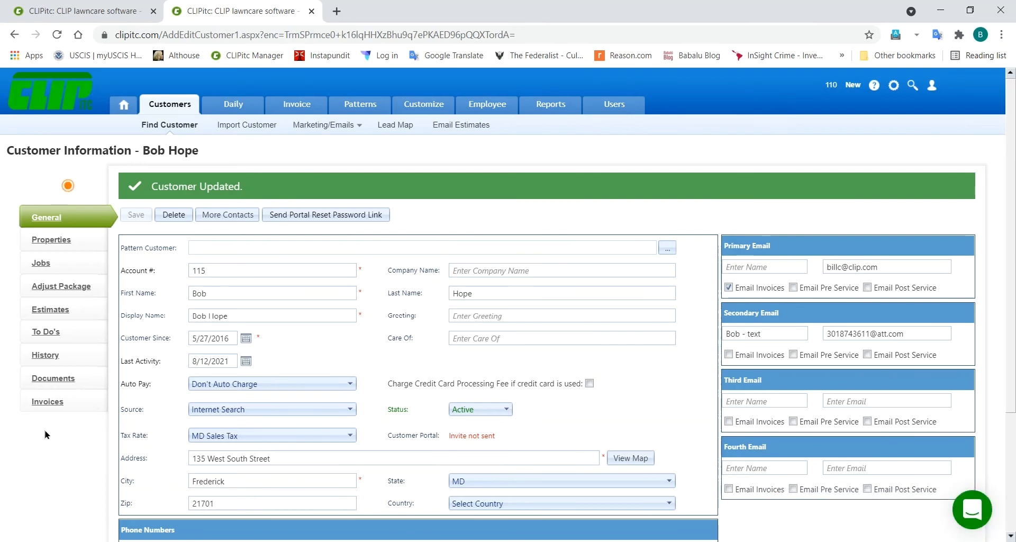
Step: Browse the vacation home and office properties, then open the office's Snow Installment package
{"action": "left_click", "coordinate": [57, 241]}
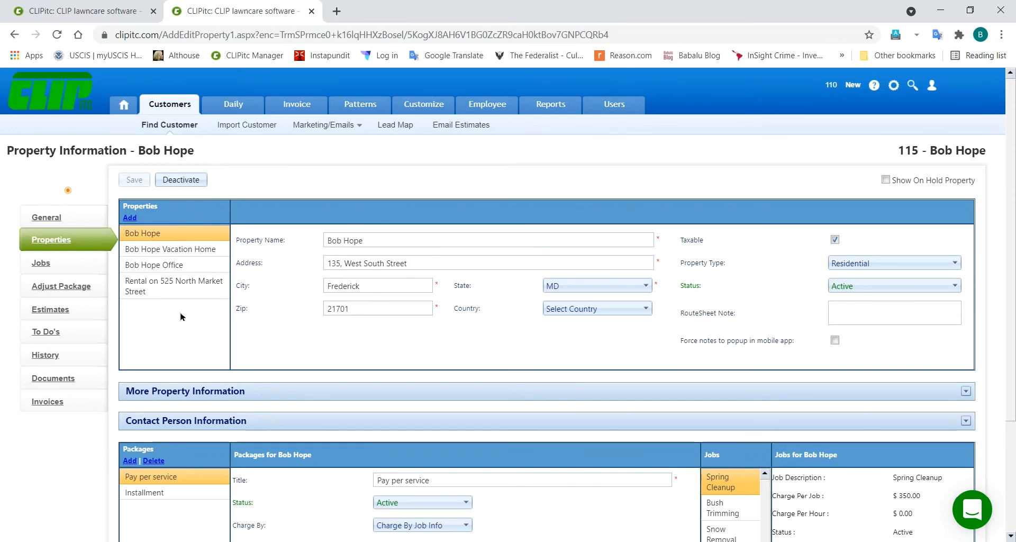
{"action": "left_click", "coordinate": [170, 253]}
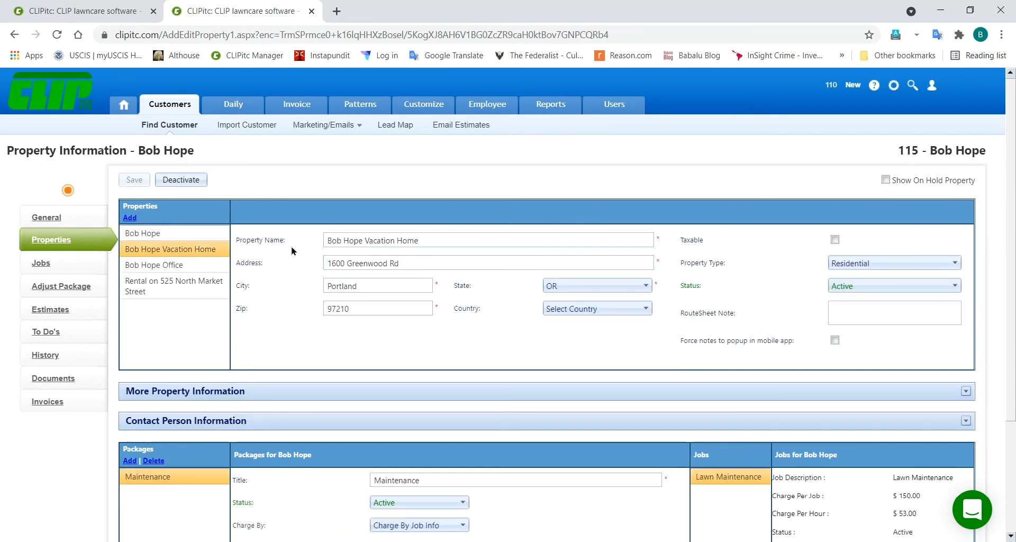
{"action": "left_click", "coordinate": [164, 266]}
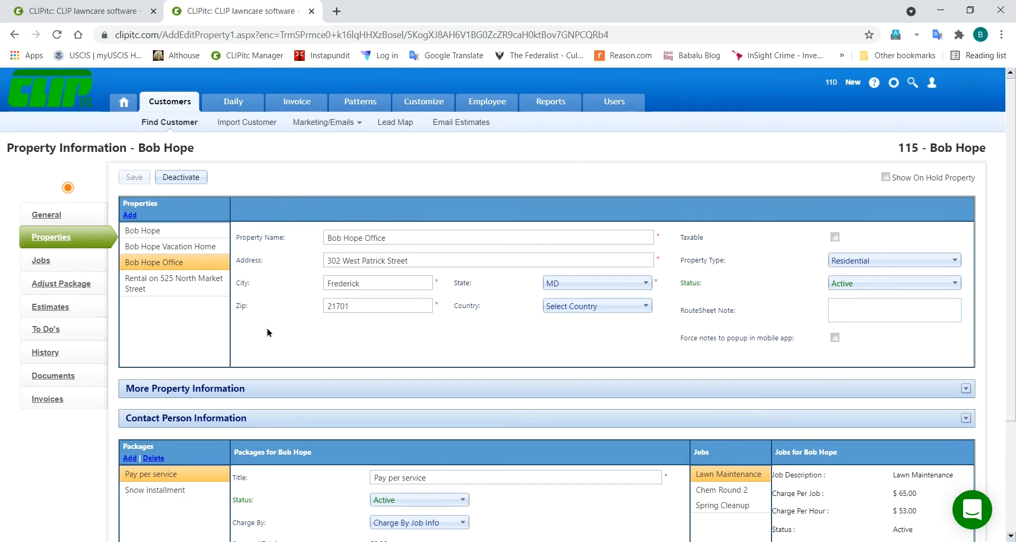
{"action": "scroll", "coordinate": [267, 332], "scroll_direction": "down", "scroll_amount": 1}
{"action": "scroll", "coordinate": [267, 332], "scroll_direction": "down", "scroll_amount": 3}
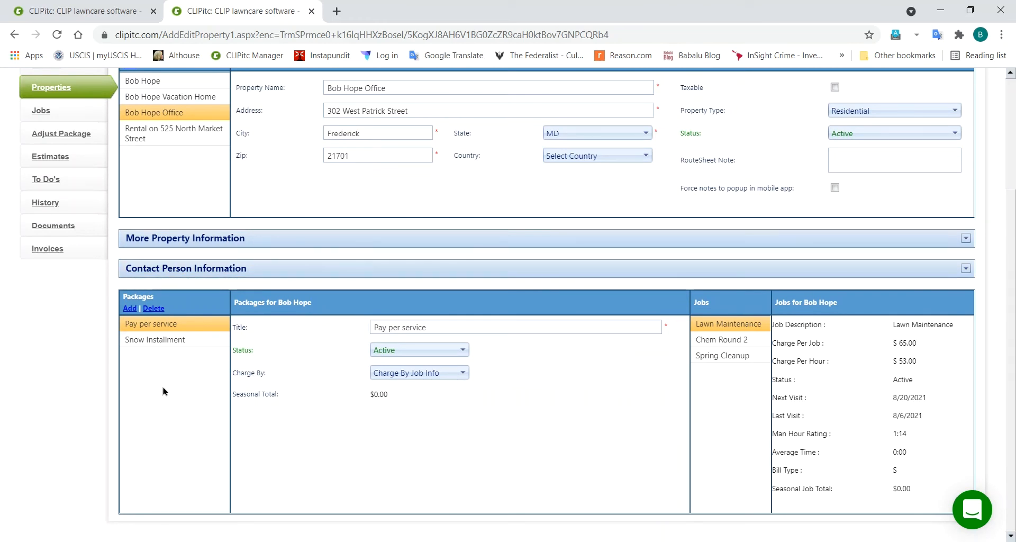
{"action": "left_click", "coordinate": [161, 341]}
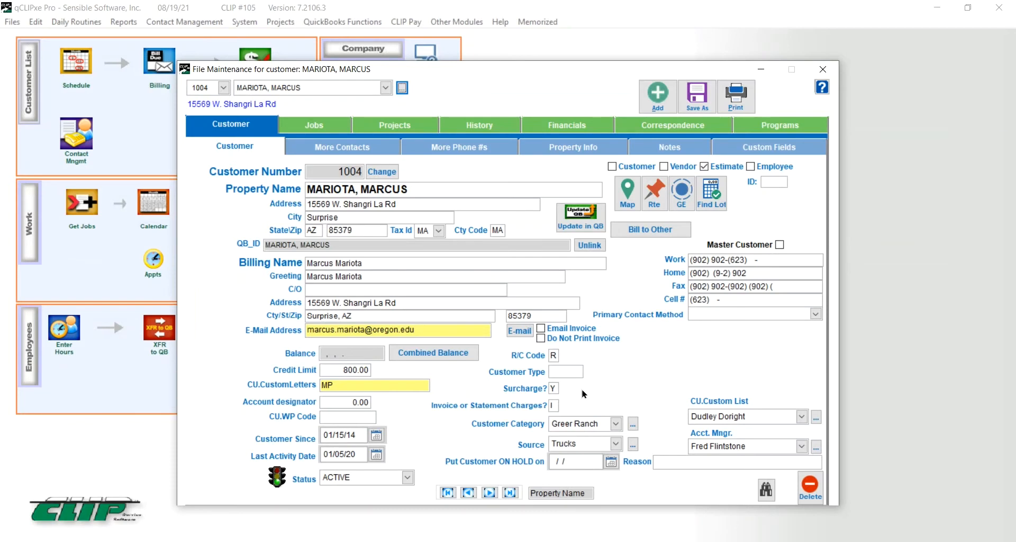
Step: Check the monthly installment amounts on qCLIPxe Pro's Financials tab, then minimize it
{"action": "left_click", "coordinate": [569, 127]}
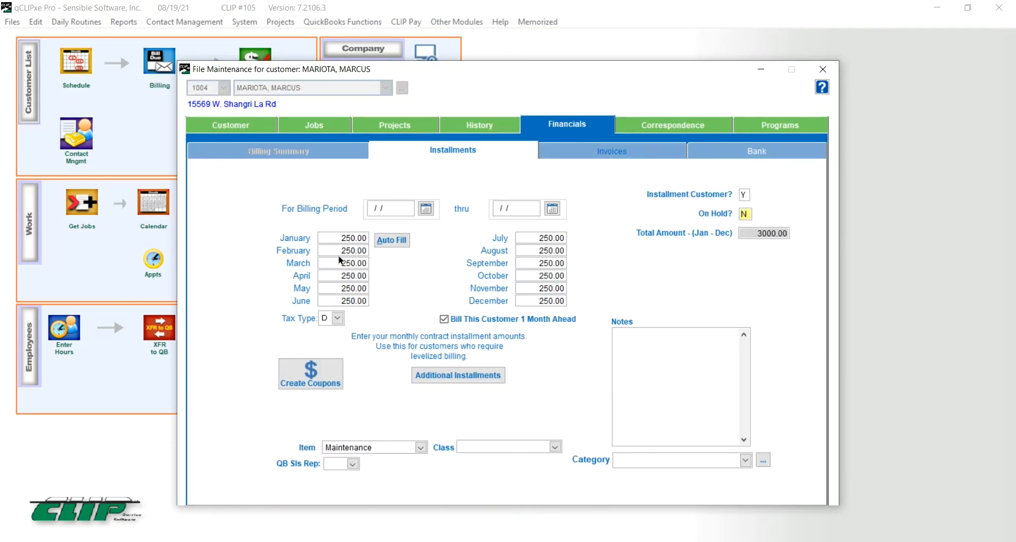
{"action": "left_click", "coordinate": [936, 9]}
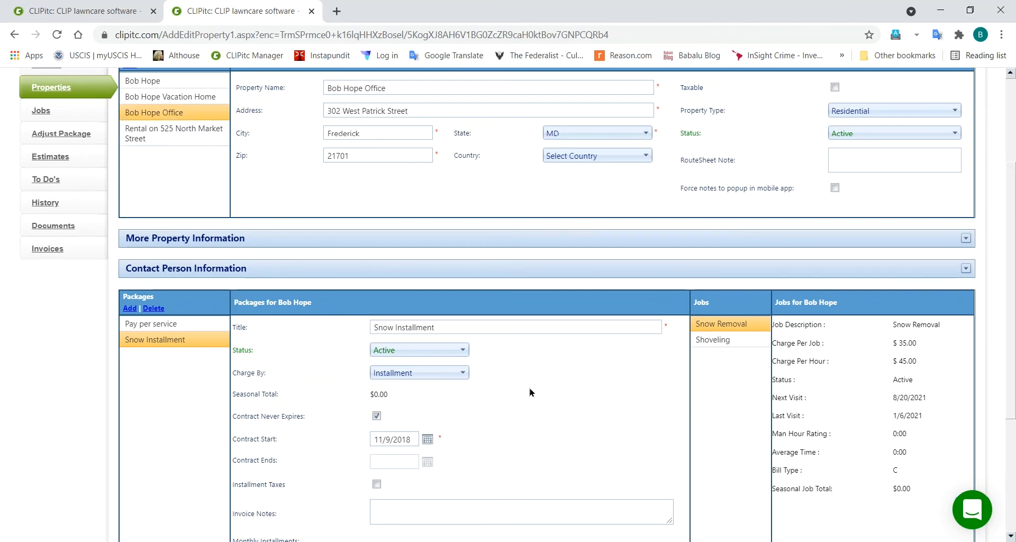
Step: Show the Pay per service package with Lawn Maintenance, Chem Round 2 and Spring Cleanup jobs
{"action": "left_click", "coordinate": [162, 325]}
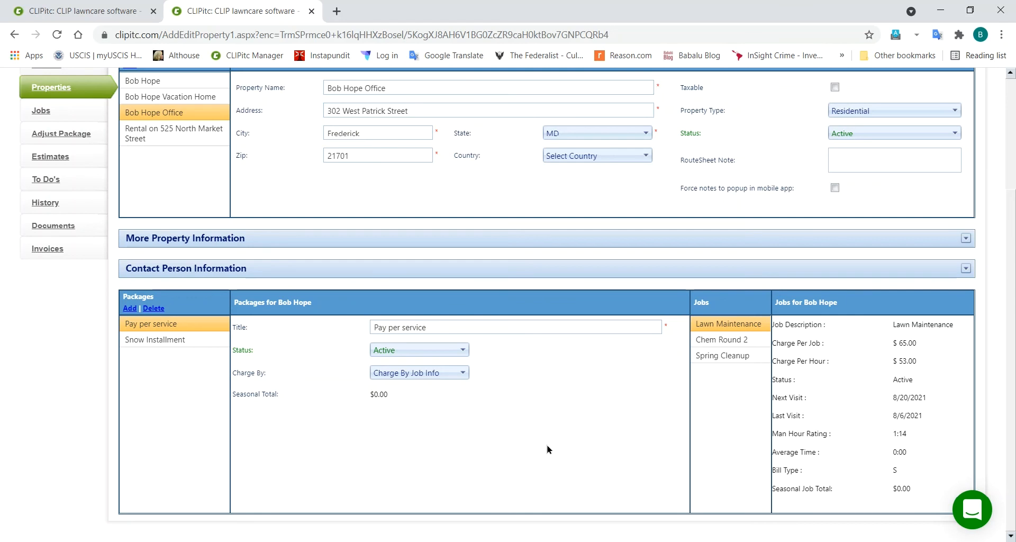
{"action": "scroll", "coordinate": [548, 450], "scroll_direction": "up", "scroll_amount": 2}
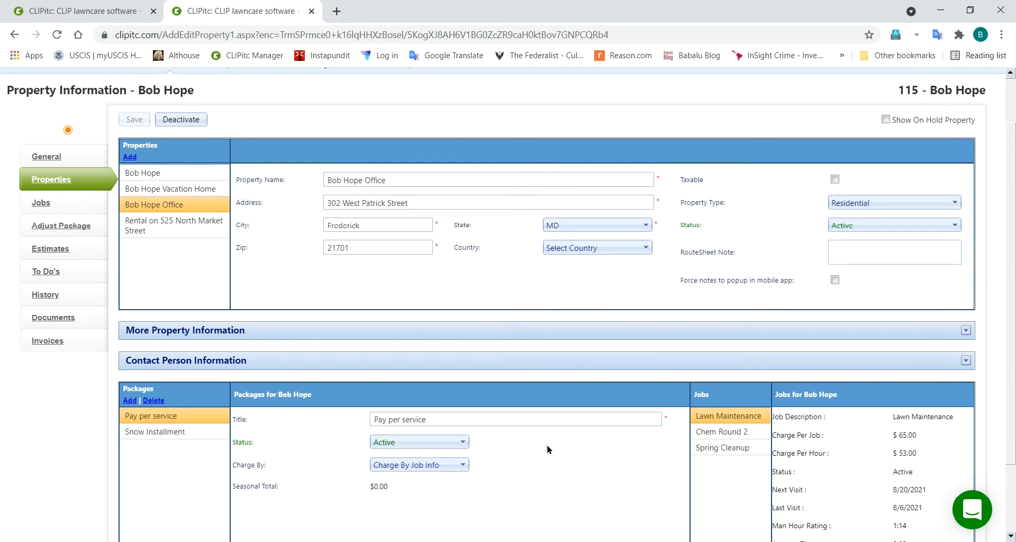
{"action": "scroll", "coordinate": [547, 446], "scroll_direction": "up", "scroll_amount": 2}
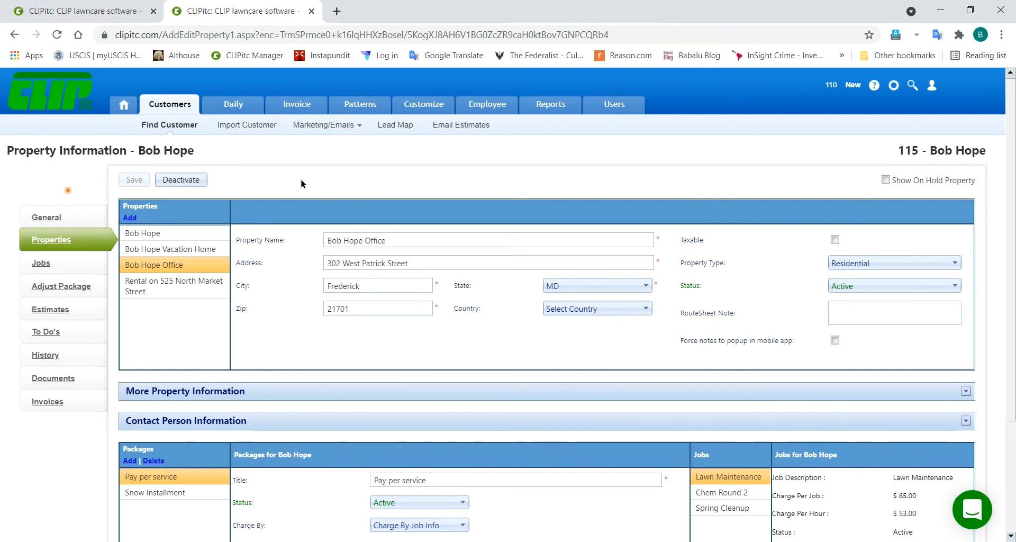
Step: Review the customer's jobs list in qCLIPxe Pro, then minimize it to return to CLIPitc
{"action": "left_click", "coordinate": [42, 266]}
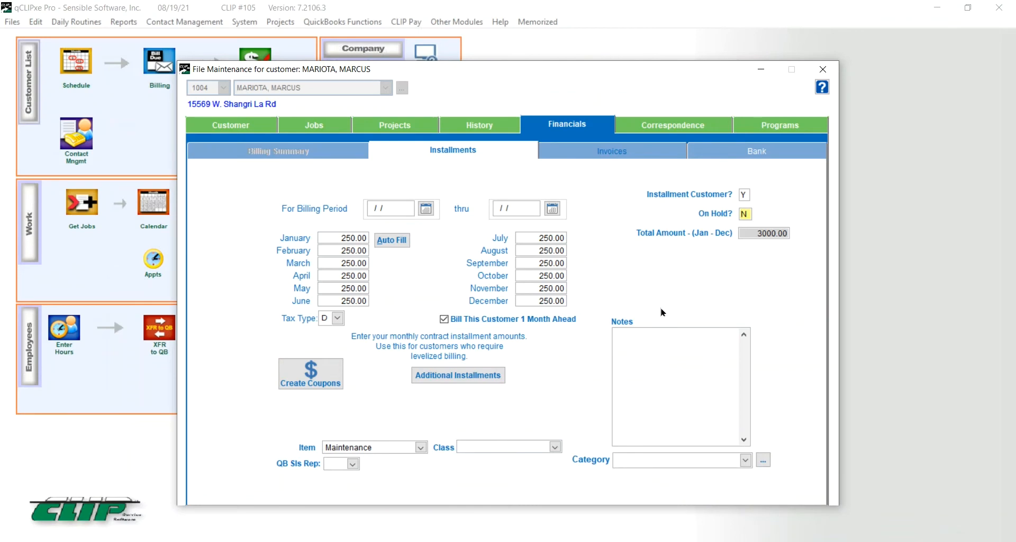
{"action": "left_click", "coordinate": [329, 127]}
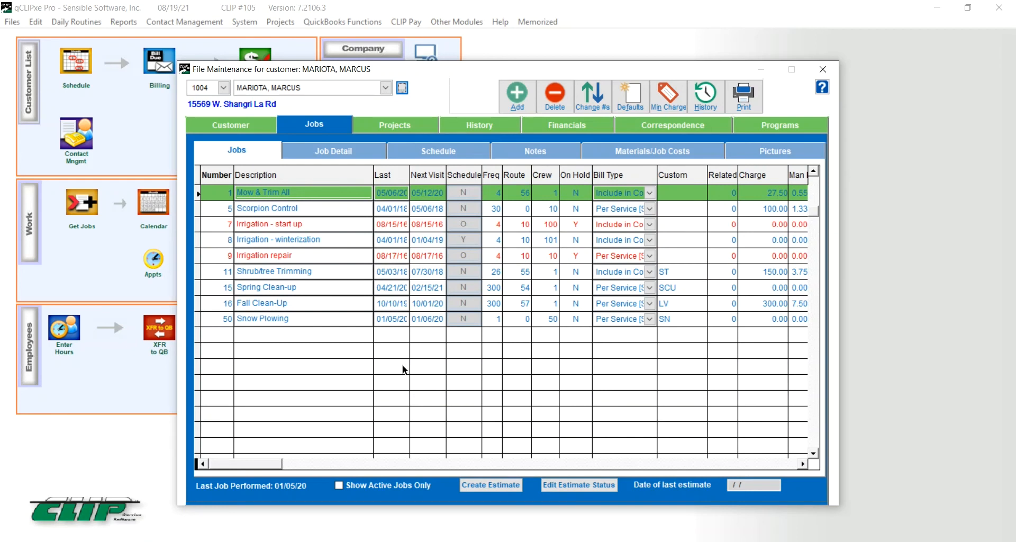
{"action": "left_click", "coordinate": [938, 9]}
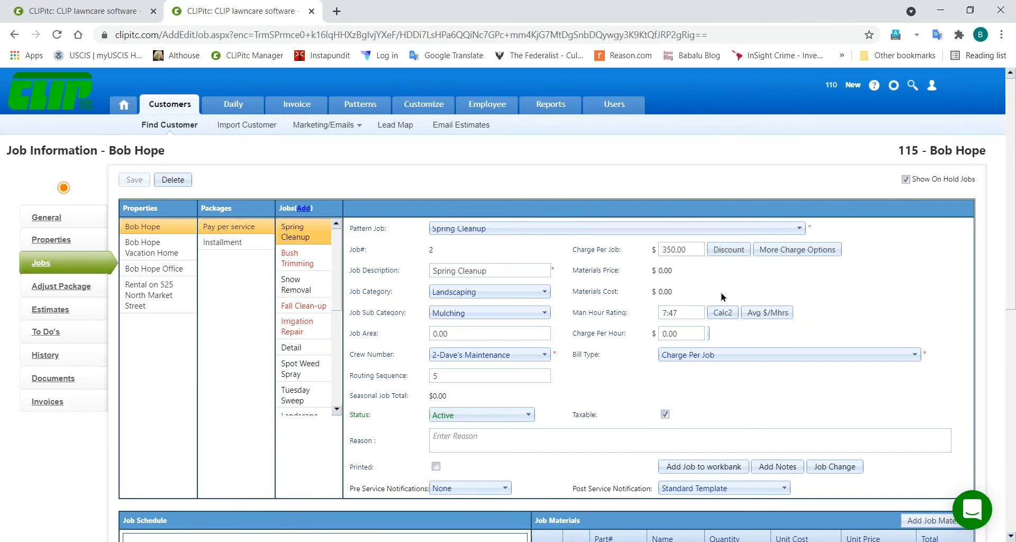
Step: Scroll through the Spring Cleanup job's Automatic schedule: next visit 5/6/2021, done 6 times
{"action": "scroll", "coordinate": [723, 296], "scroll_direction": "down", "scroll_amount": 3}
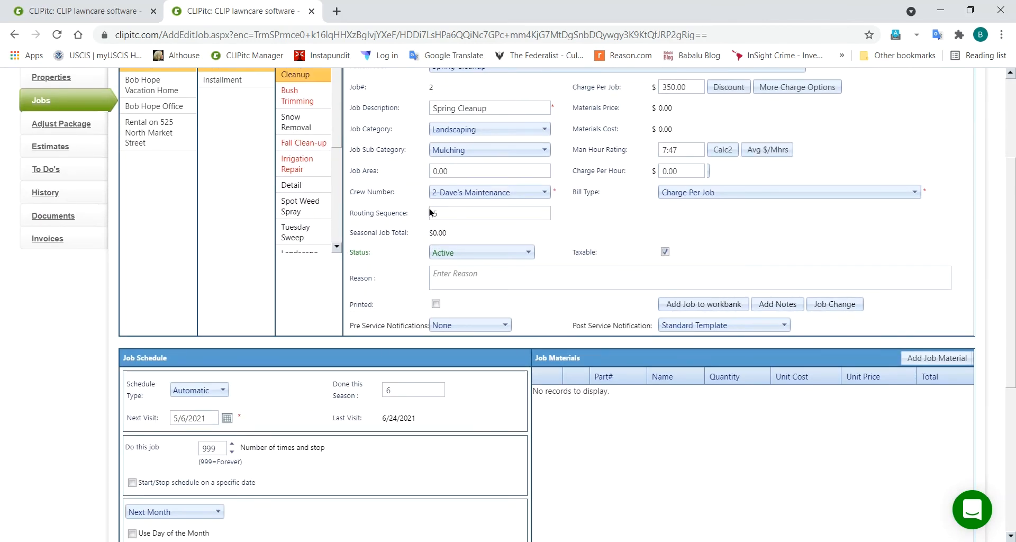
{"action": "scroll", "coordinate": [592, 291], "scroll_direction": "down", "scroll_amount": 3}
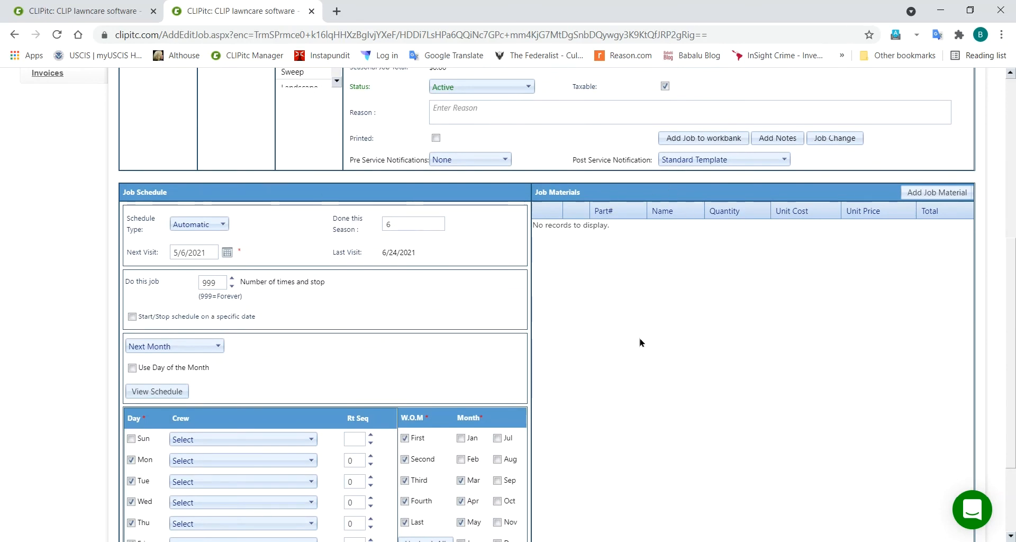
{"action": "scroll", "coordinate": [640, 343], "scroll_direction": "up", "scroll_amount": 6}
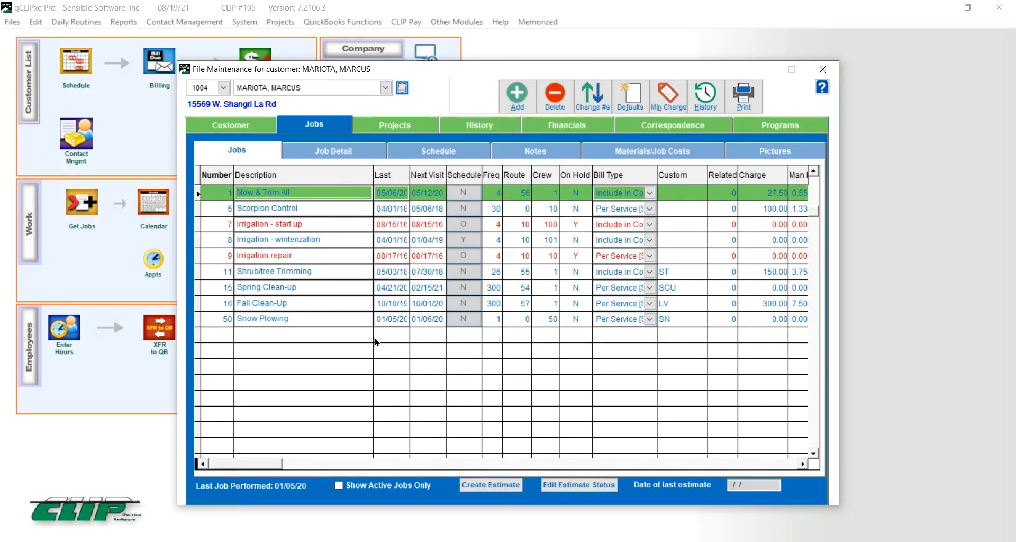
Step: Review the Mow & Trim All job's detail, schedule and route notes, then minimize qCLIPxe Pro
{"action": "left_click", "coordinate": [319, 152]}
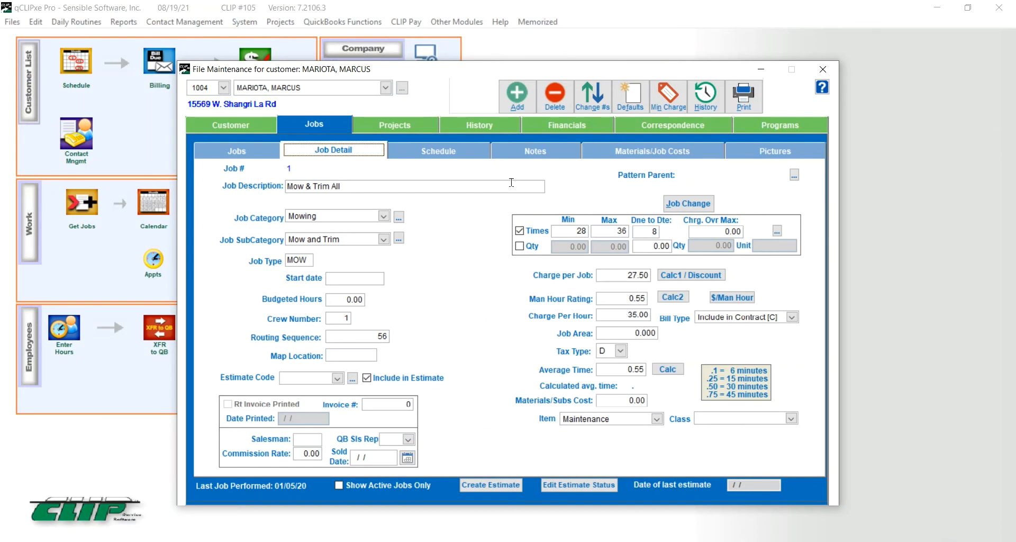
{"action": "left_click", "coordinate": [453, 157]}
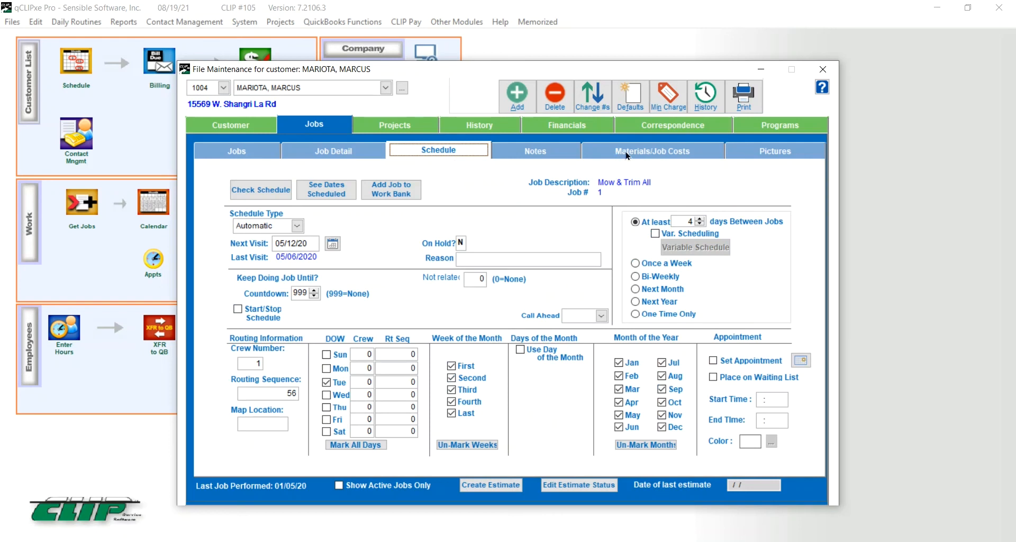
{"action": "left_click", "coordinate": [542, 153]}
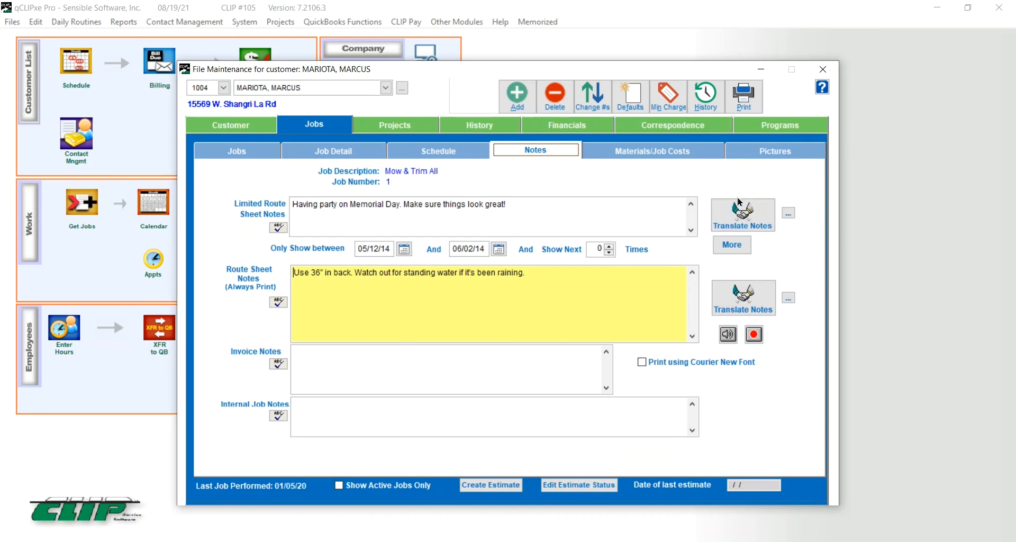
{"action": "left_click", "coordinate": [939, 10]}
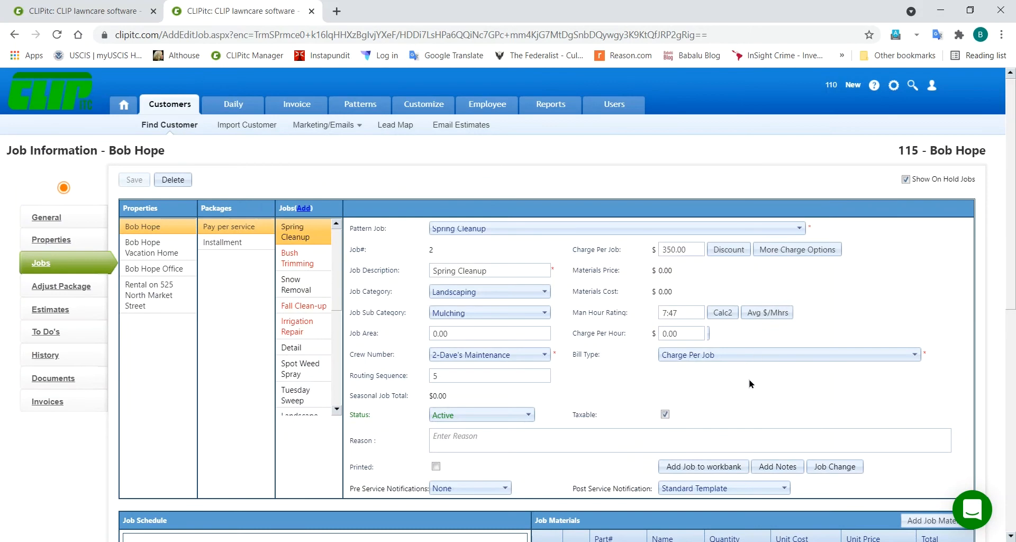
{"action": "left_click", "coordinate": [778, 467]}
{"action": "left_click", "coordinate": [460, 181]}
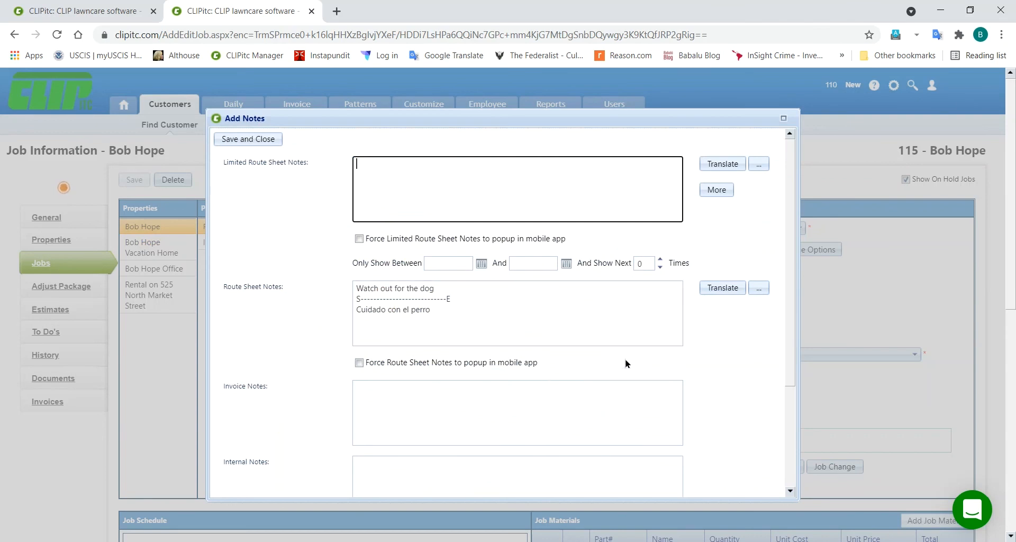
{"action": "scroll", "coordinate": [741, 389], "scroll_direction": "down", "scroll_amount": 3}
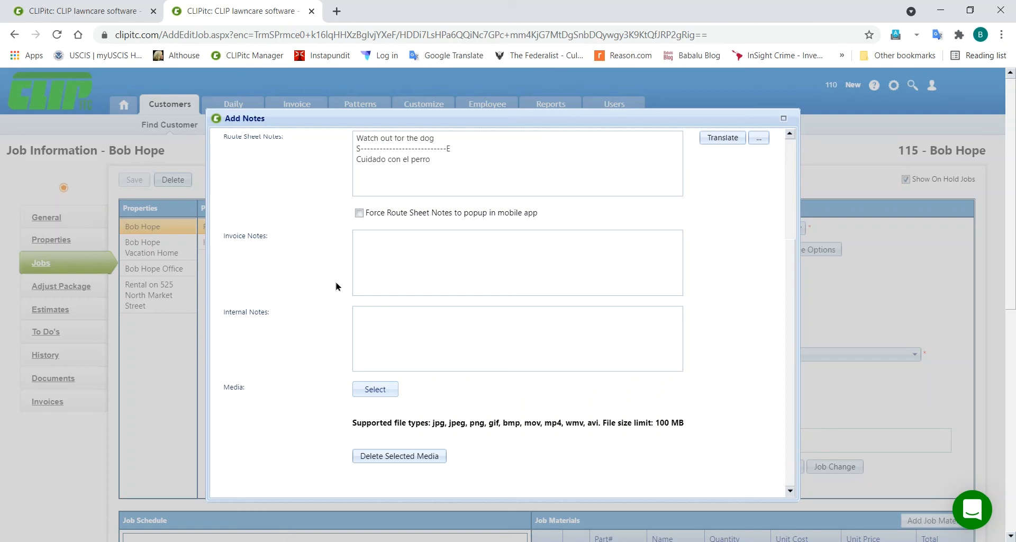
{"action": "scroll", "coordinate": [321, 294], "scroll_direction": "up", "scroll_amount": 2}
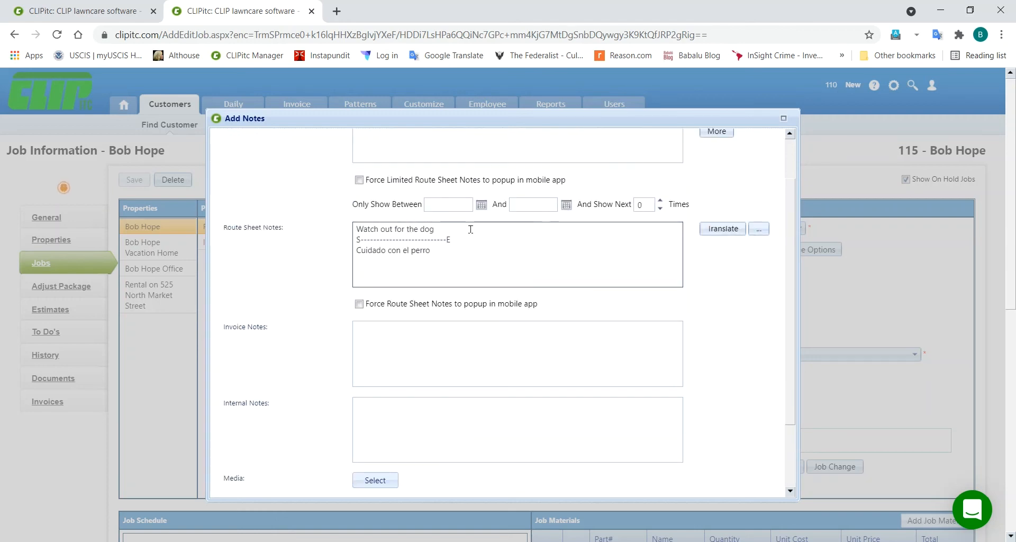
{"action": "scroll", "coordinate": [305, 211], "scroll_direction": "up", "scroll_amount": 1}
{"action": "left_click", "coordinate": [247, 139]}
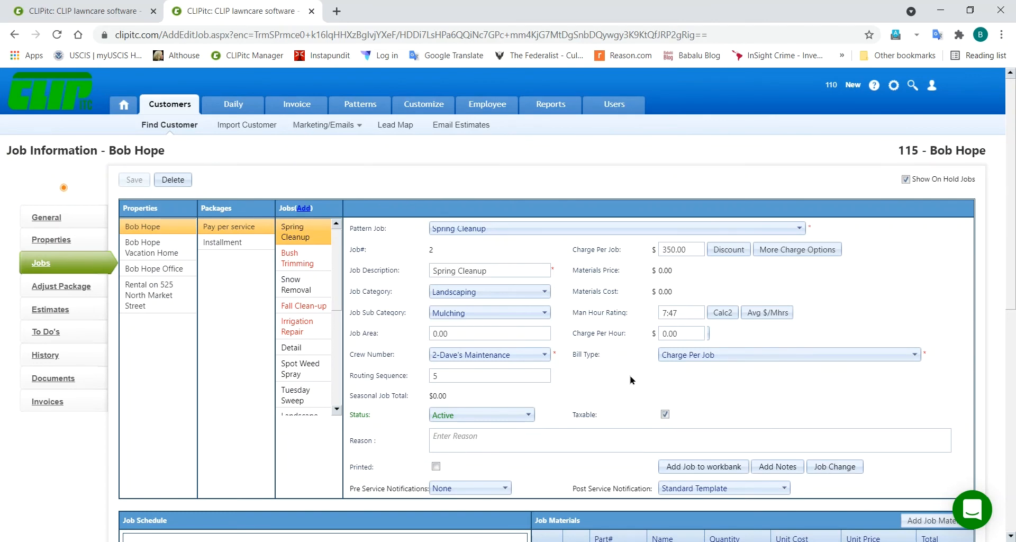
{"action": "scroll", "coordinate": [630, 380], "scroll_direction": "down", "scroll_amount": 6}
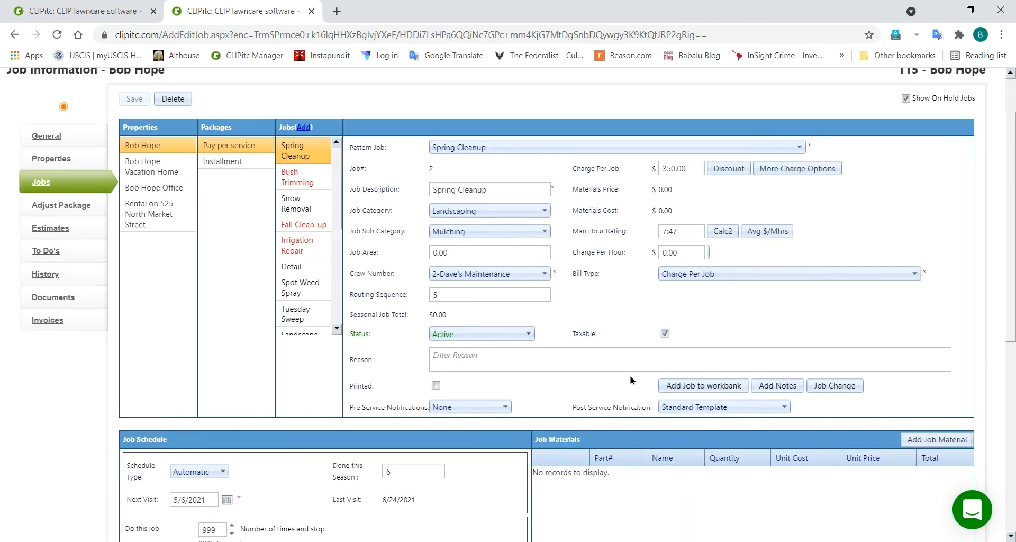
{"action": "scroll", "coordinate": [630, 379], "scroll_direction": "down", "scroll_amount": 2}
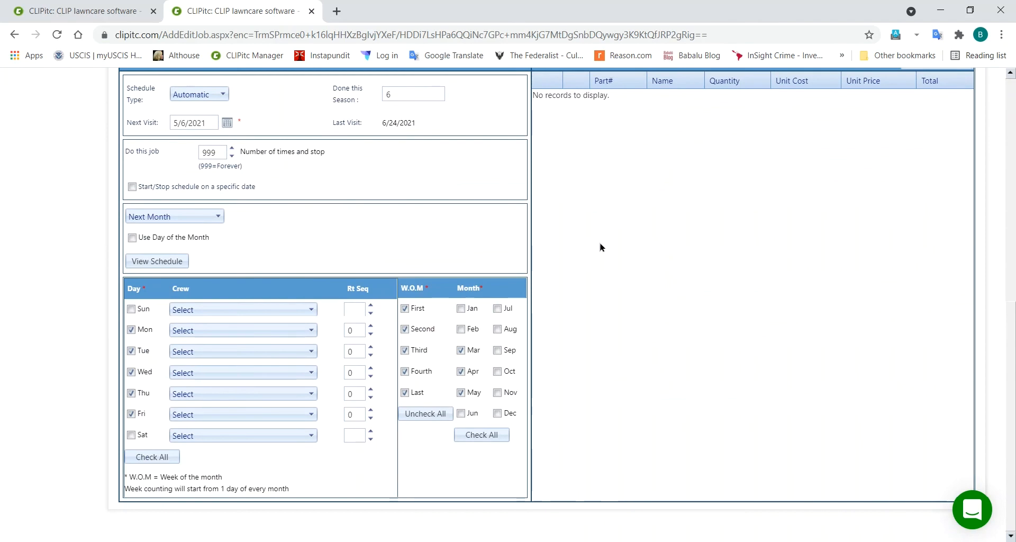
{"action": "left_click", "coordinate": [144, 259]}
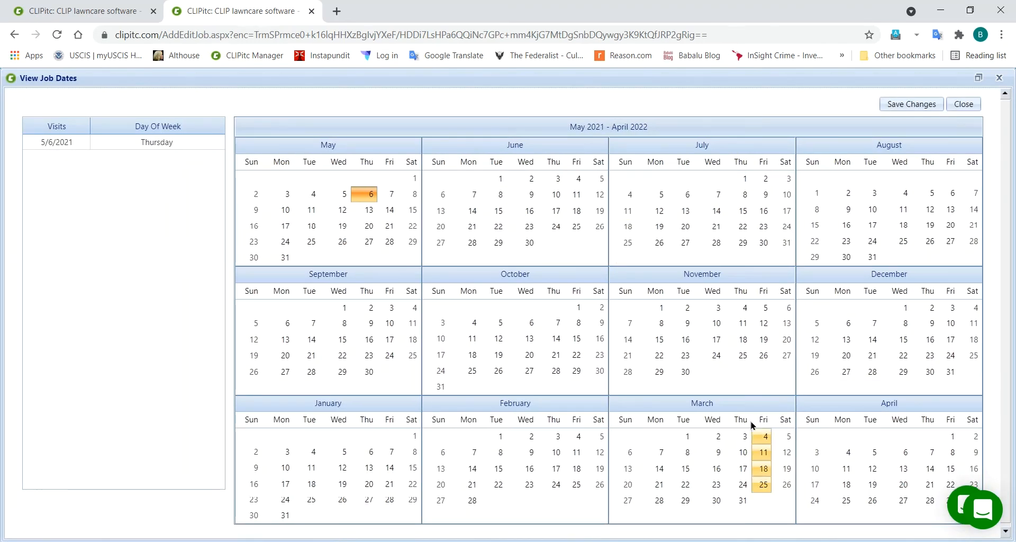
{"action": "left_click", "coordinate": [964, 103]}
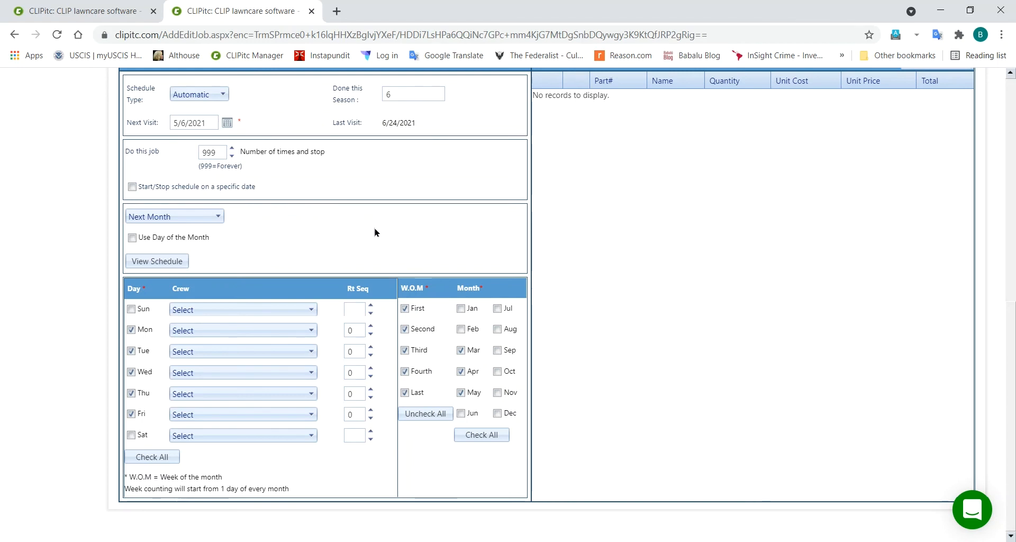
{"action": "scroll", "coordinate": [375, 232], "scroll_direction": "up", "scroll_amount": 8}
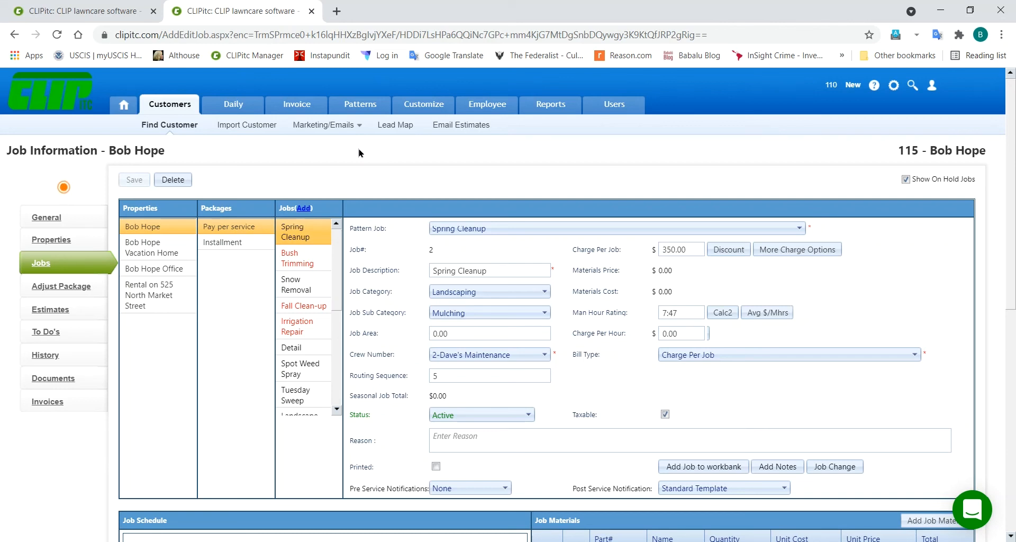
Step: Go from the pattern programs page to CLIPitc's Customers list
{"action": "left_click", "coordinate": [102, 13]}
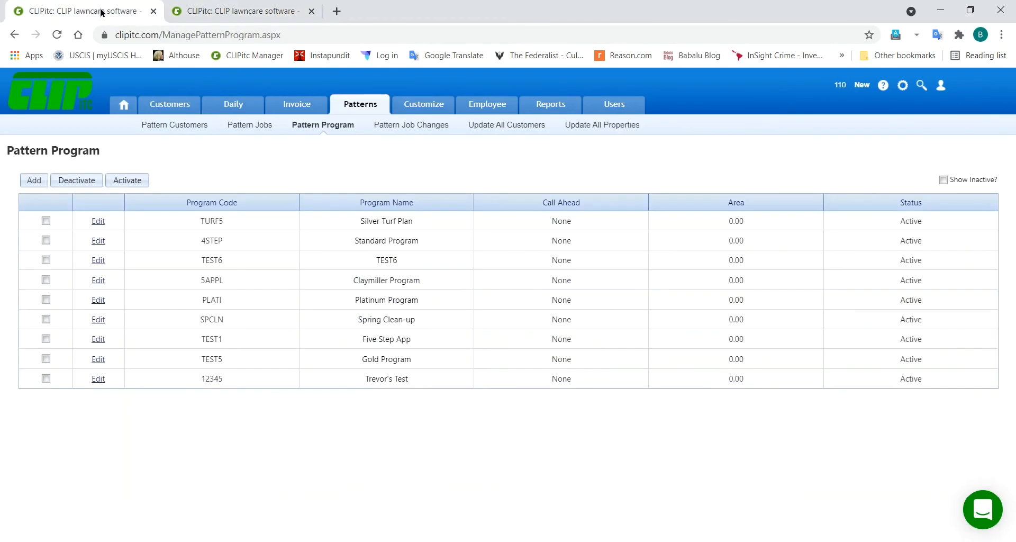
{"action": "left_click", "coordinate": [169, 106]}
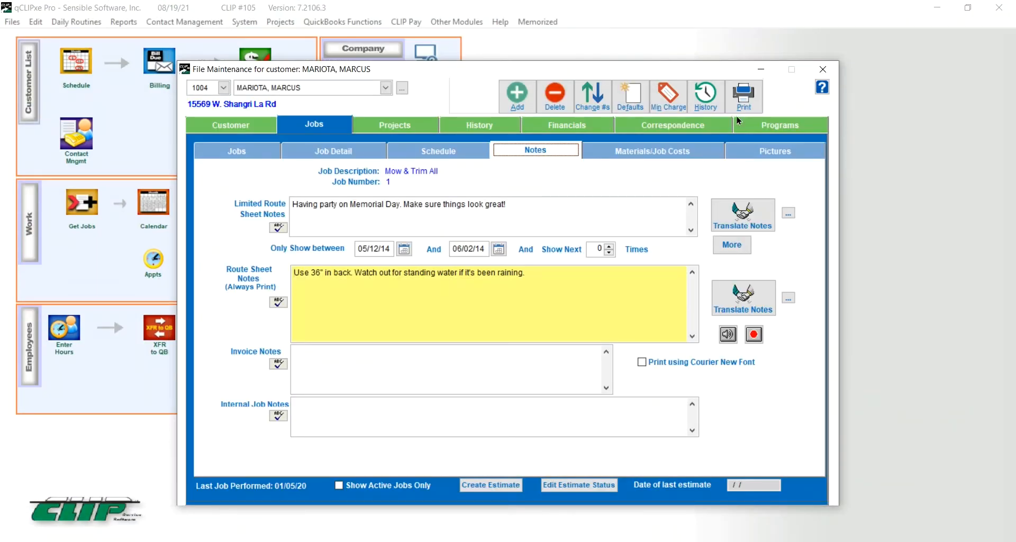
Step: Close File Maintenance and open the customer search list, briefly viewing the top customer's record
{"action": "left_click", "coordinate": [821, 69]}
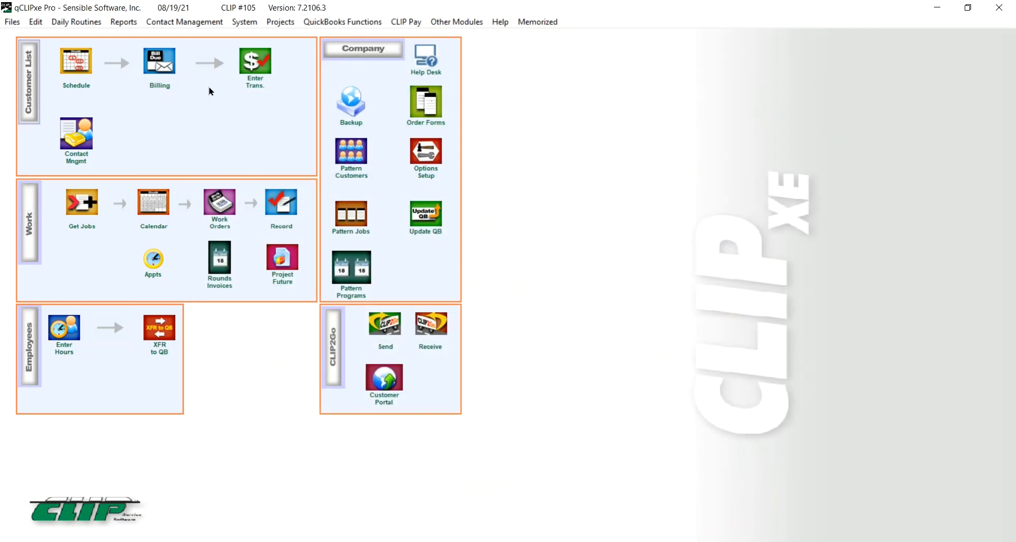
{"action": "left_click", "coordinate": [32, 89]}
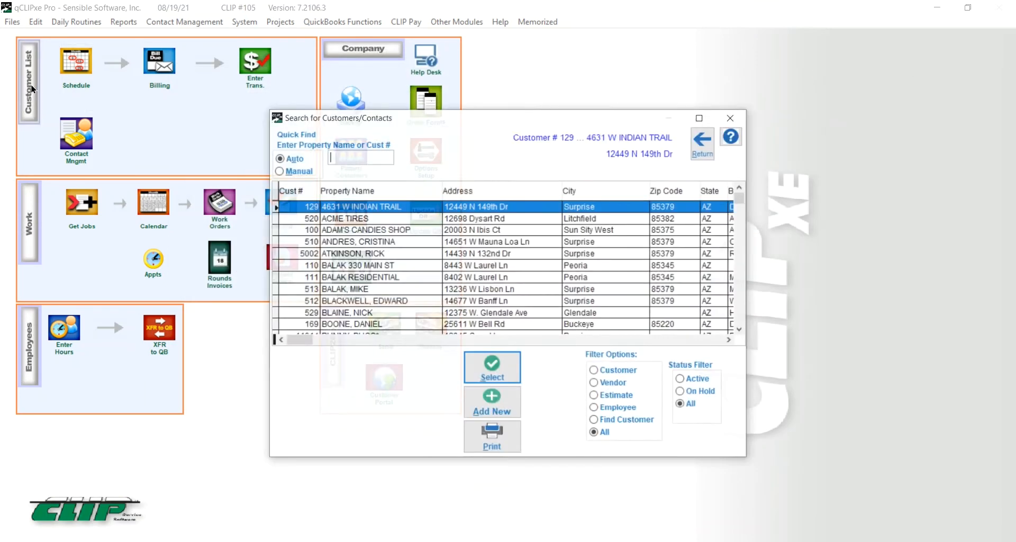
{"action": "left_click", "coordinate": [486, 376]}
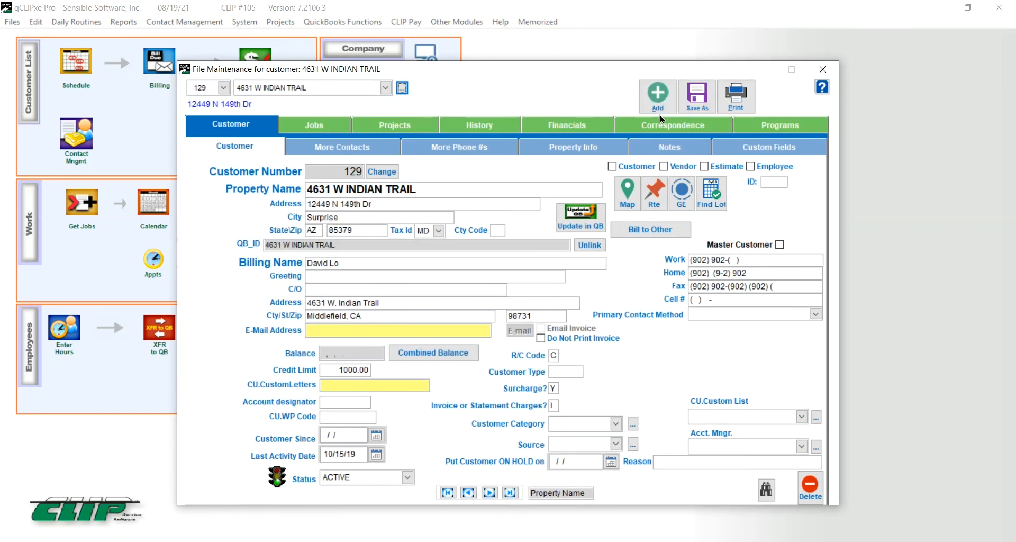
{"action": "left_click", "coordinate": [823, 70]}
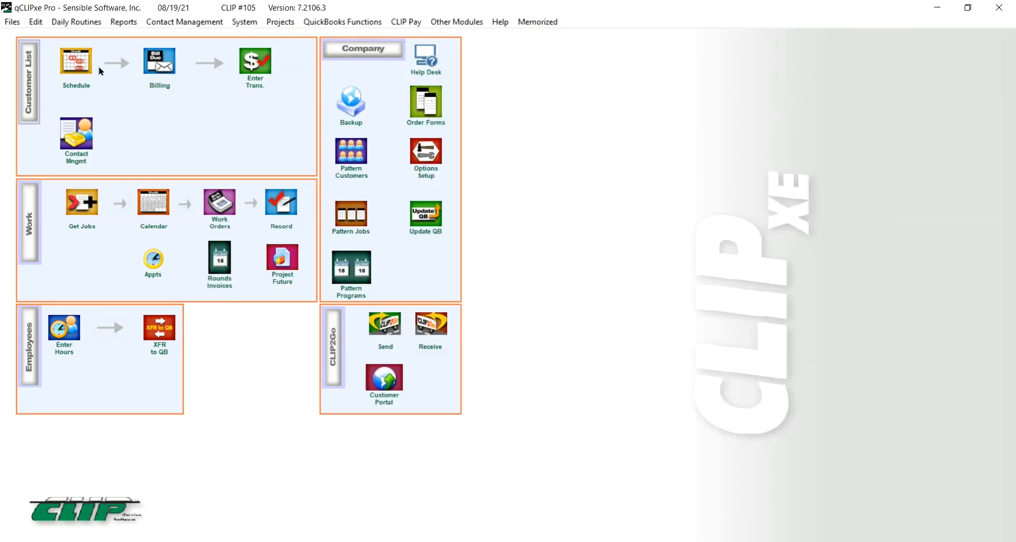
{"action": "left_click", "coordinate": [28, 90]}
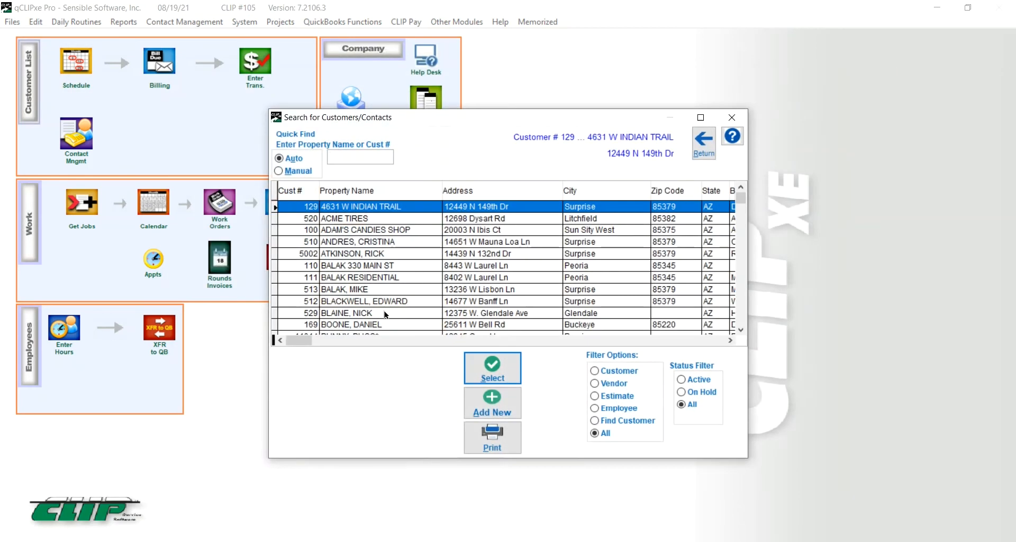
Step: Start a new customer from the PHOENX pattern, abandon it unsaved, and minimize qCLIPxe Pro
{"action": "left_click", "coordinate": [498, 409]}
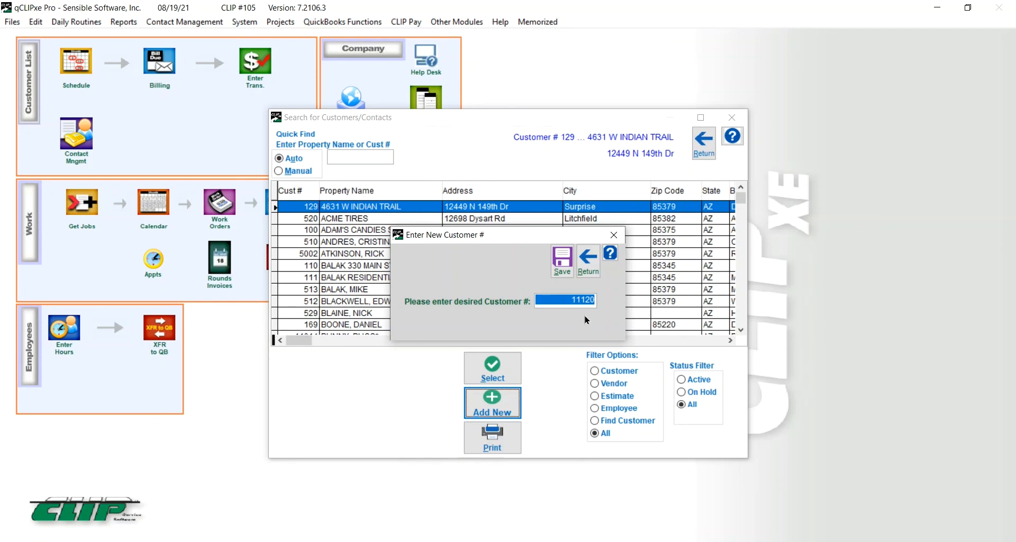
{"action": "left_click", "coordinate": [562, 266]}
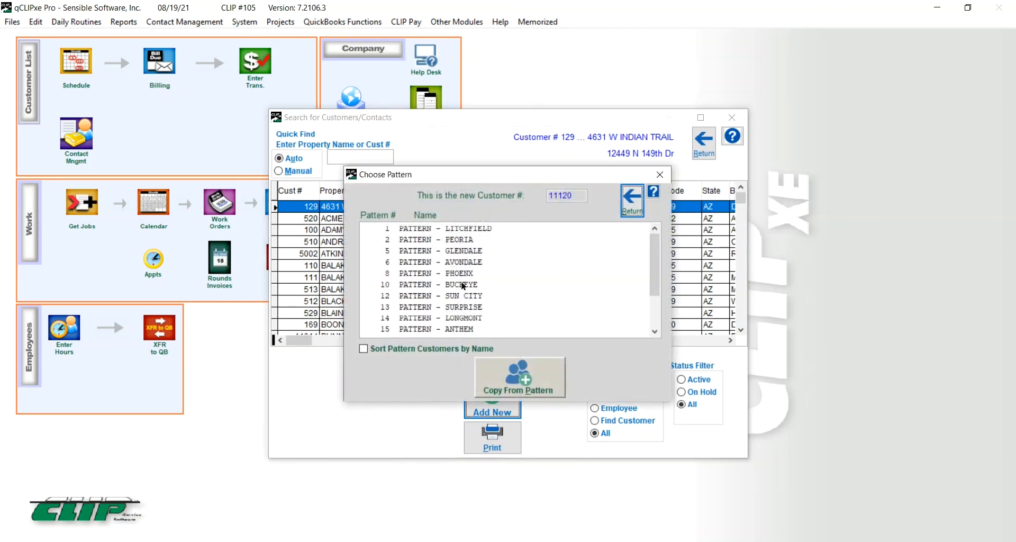
{"action": "double_click", "coordinate": [451, 275]}
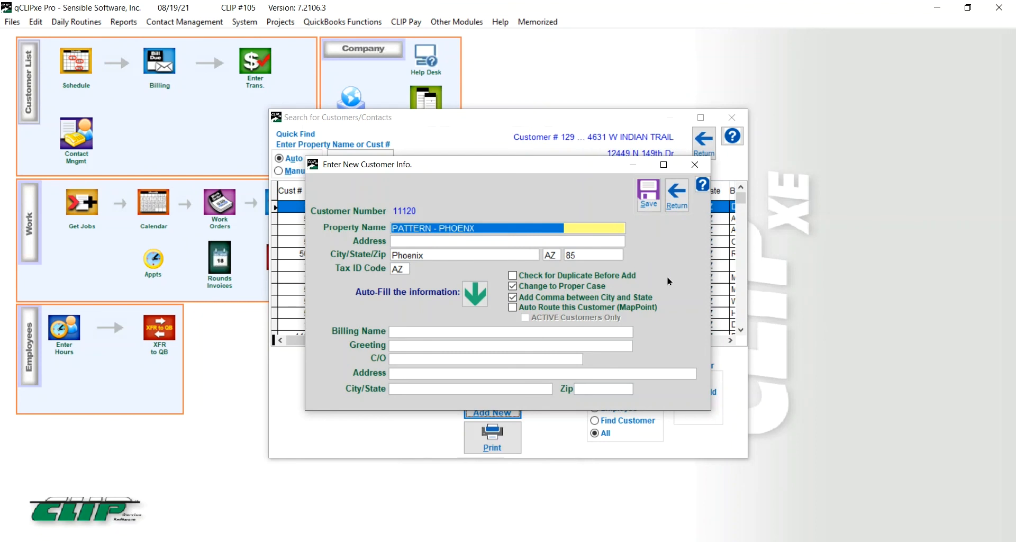
{"action": "left_click", "coordinate": [676, 197]}
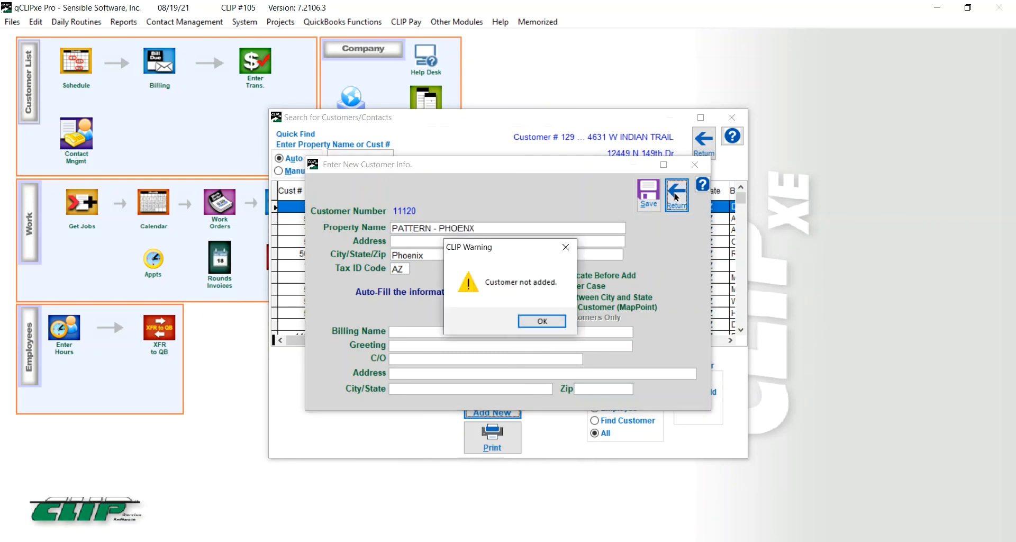
{"action": "left_click", "coordinate": [554, 321]}
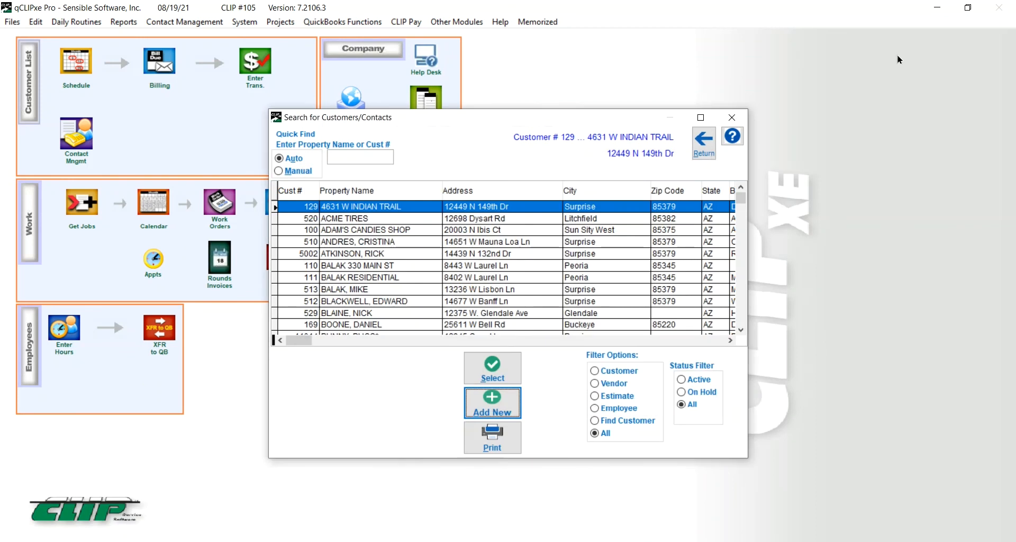
{"action": "left_click", "coordinate": [936, 9]}
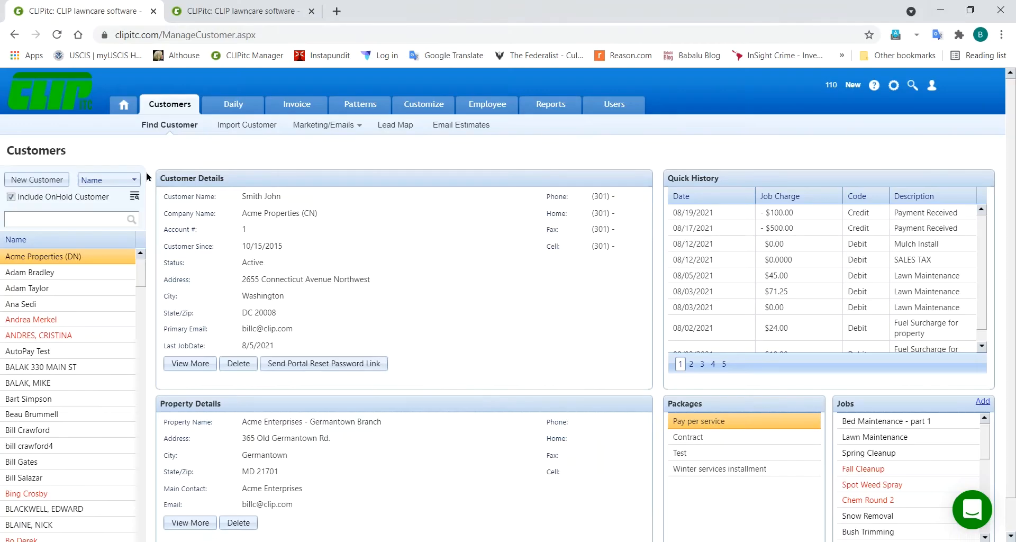
Step: Start new customer 11109 in CLIPitc, closing the pattern customer chooser without picking one
{"action": "left_click", "coordinate": [45, 182]}
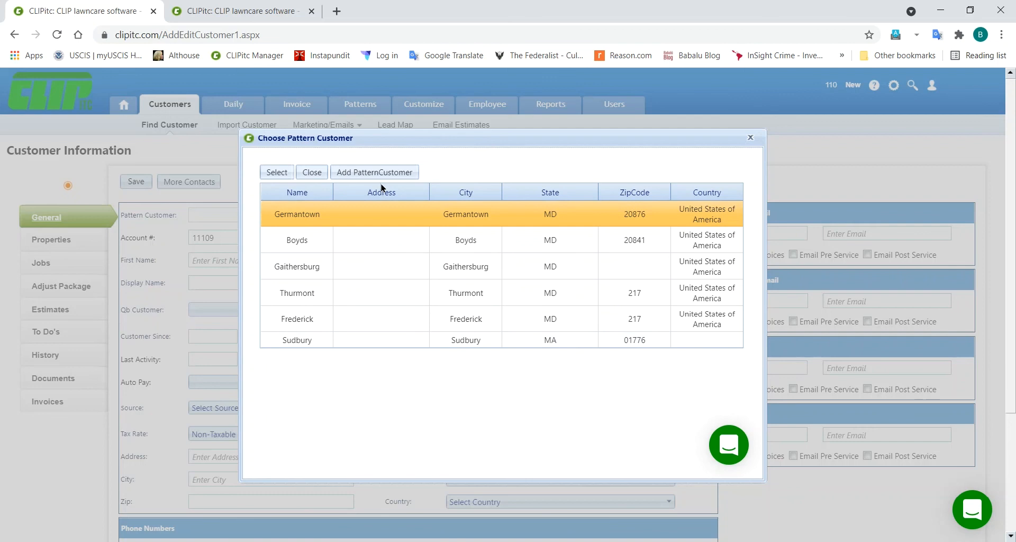
{"action": "left_click", "coordinate": [310, 173]}
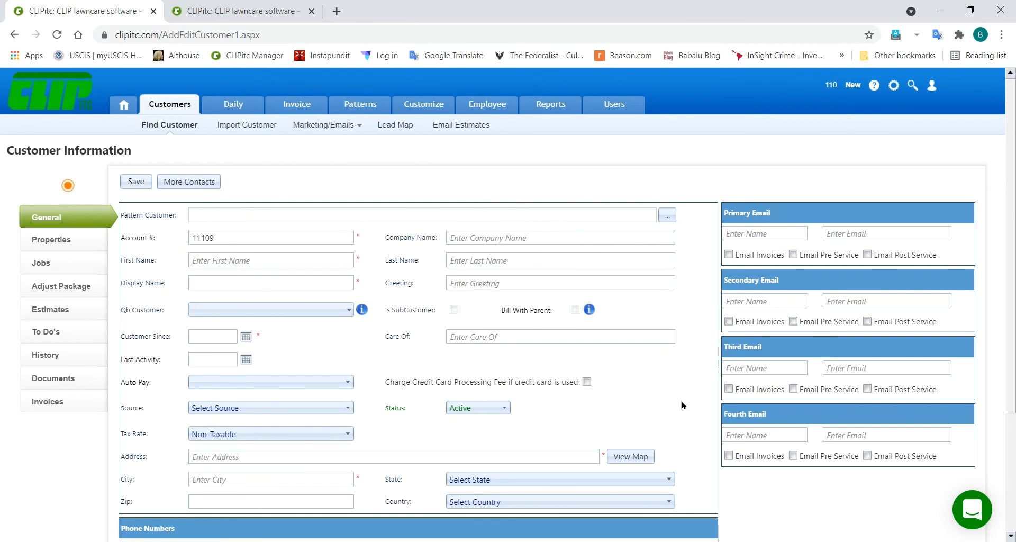
Step: Enter the customer's first and last name, customer-since date 8/19/2021, and Internet Search source
{"action": "left_click", "coordinate": [279, 255]}
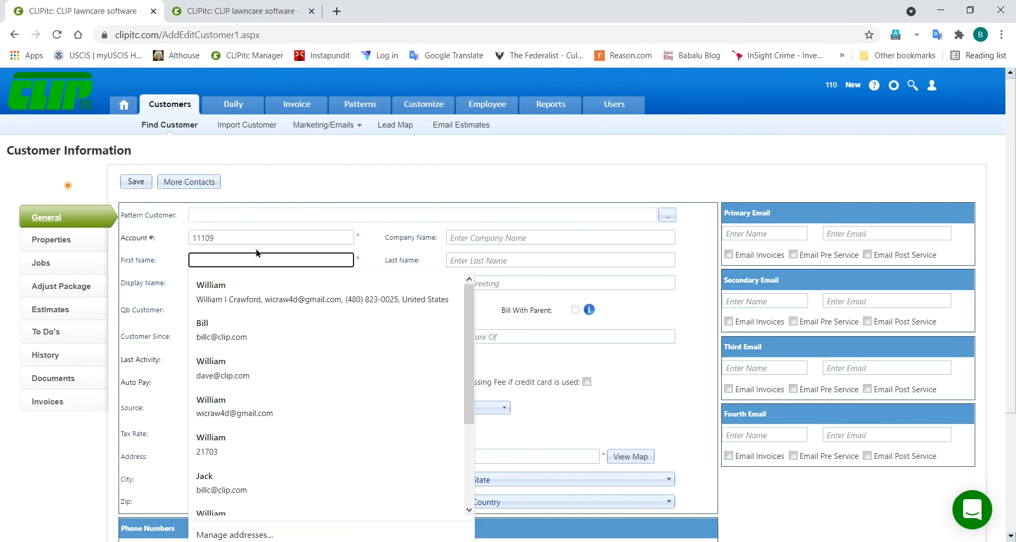
{"action": "type", "text": "John"}
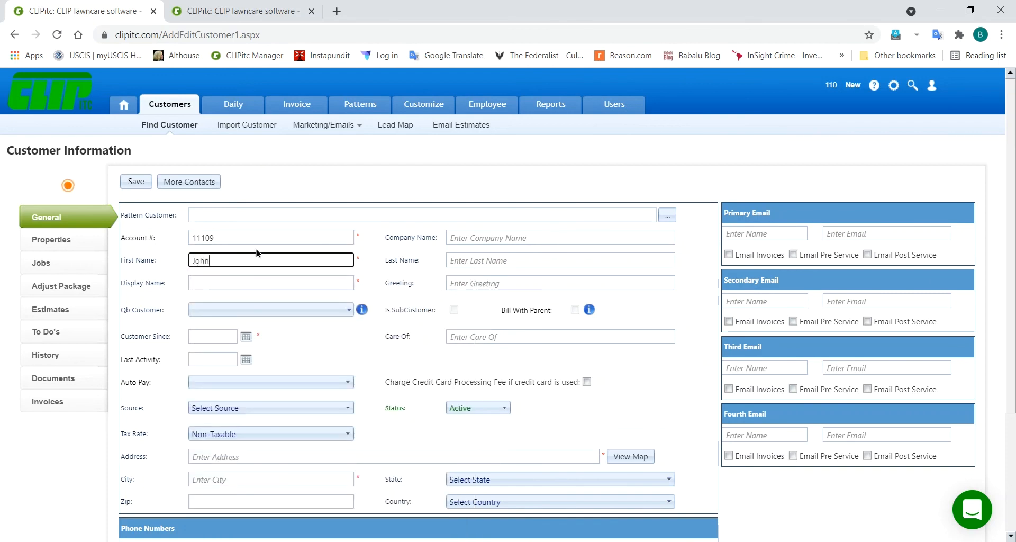
{"action": "key", "text": "Tab"}
{"action": "type", "text": "Travo"}
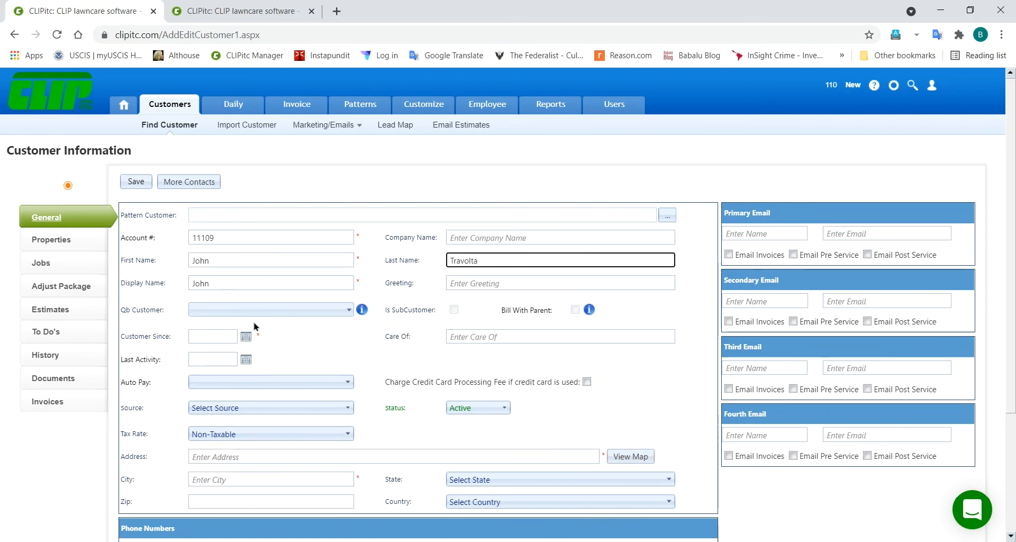
{"action": "left_click", "coordinate": [246, 337]}
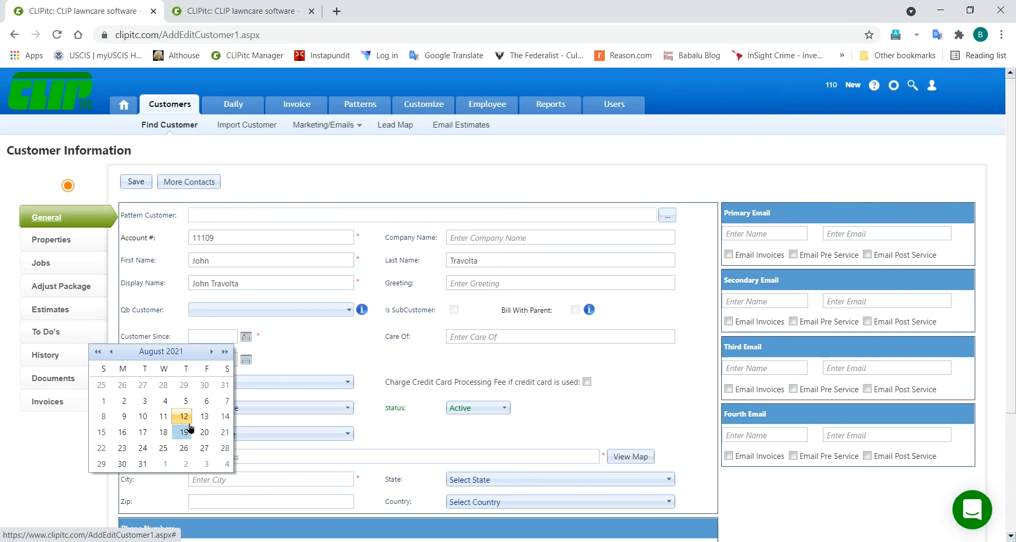
{"action": "left_click", "coordinate": [190, 430]}
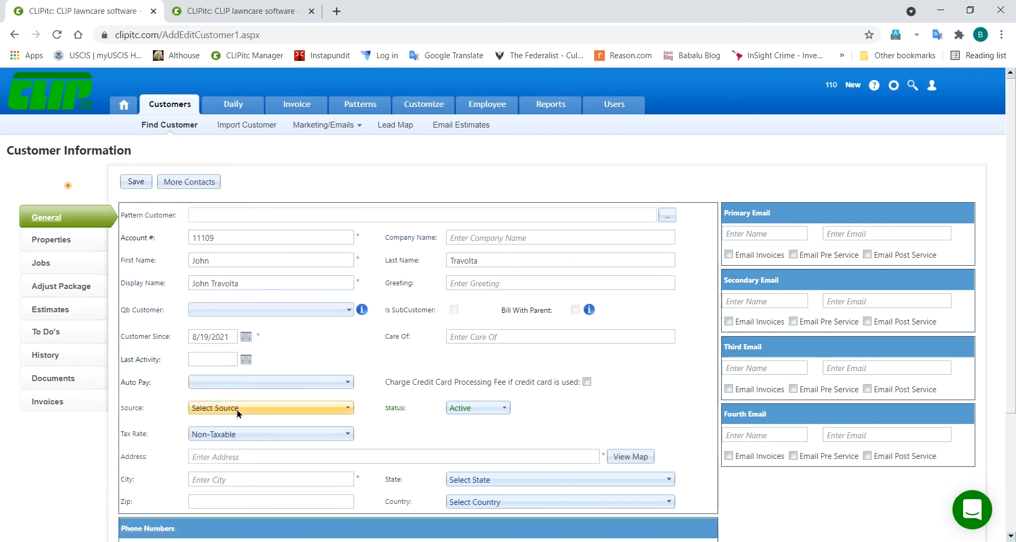
{"action": "left_click", "coordinate": [263, 409]}
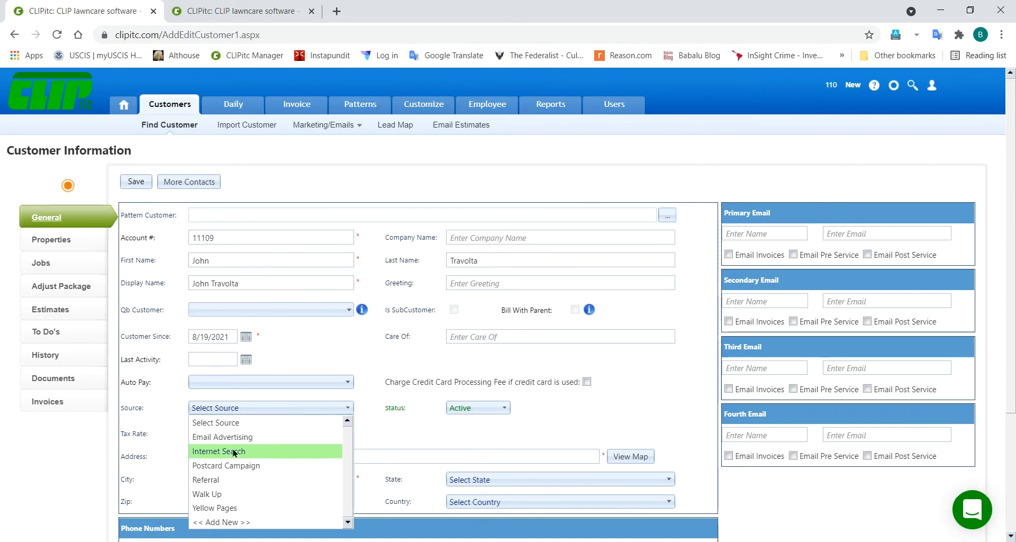
{"action": "left_click", "coordinate": [234, 451]}
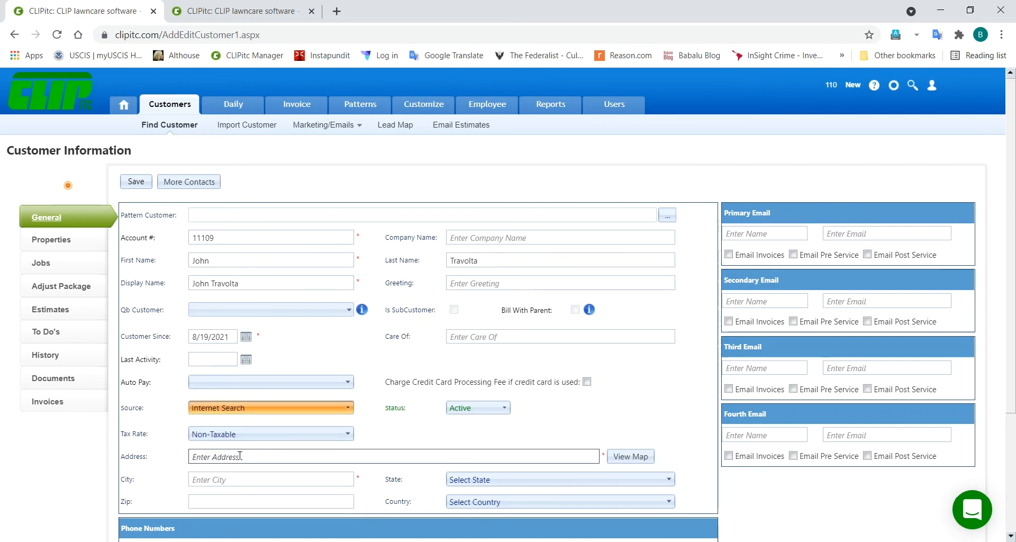
Step: Fill the street address from the suggested match, then save the customer
{"action": "left_click", "coordinate": [240, 456]}
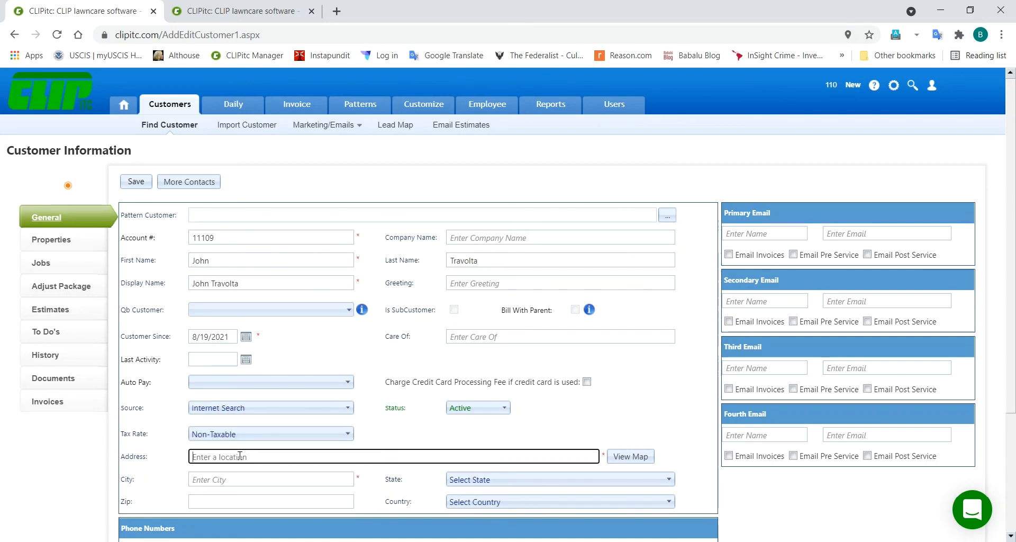
{"action": "type", "text": "318"}
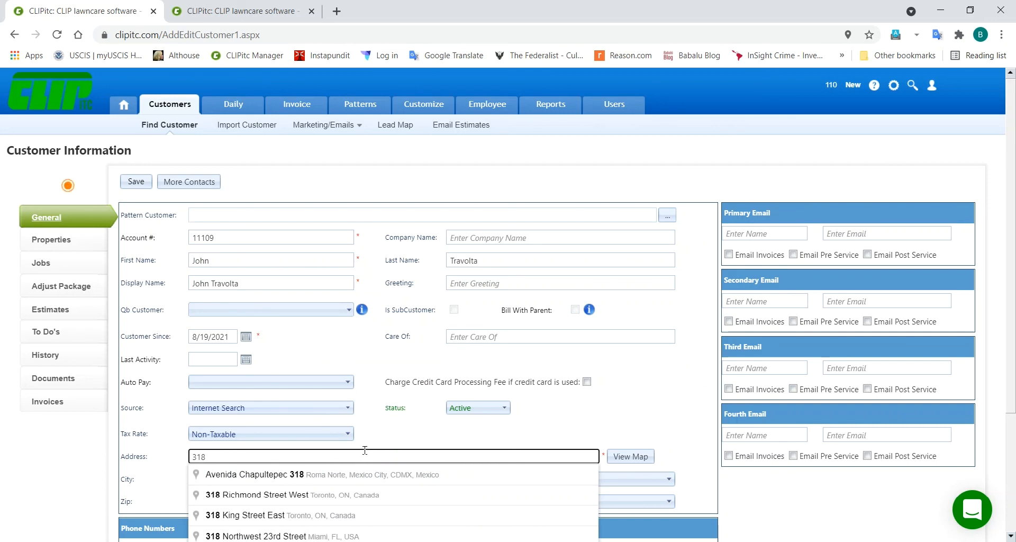
{"action": "type", "text": "W. Pat"}
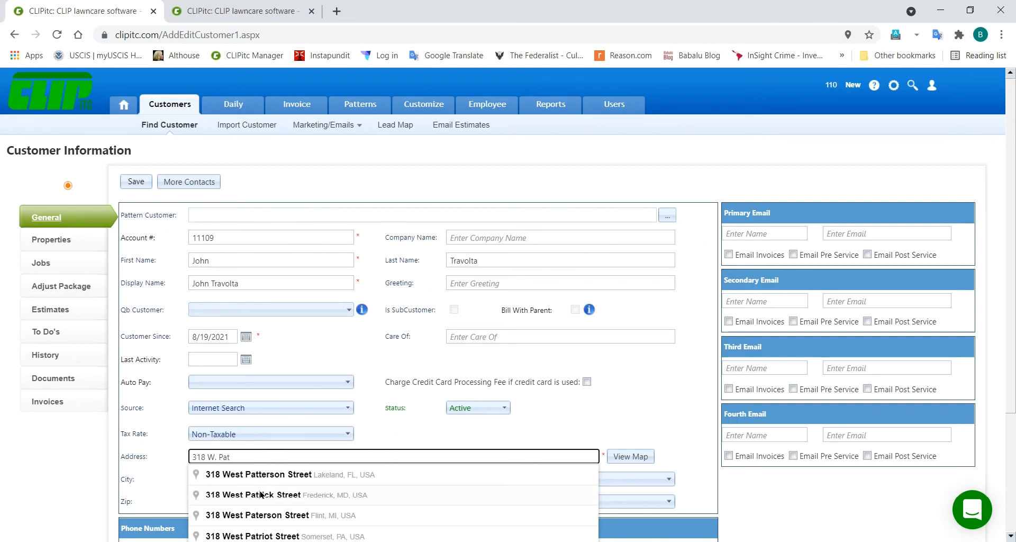
{"action": "left_click", "coordinate": [261, 495]}
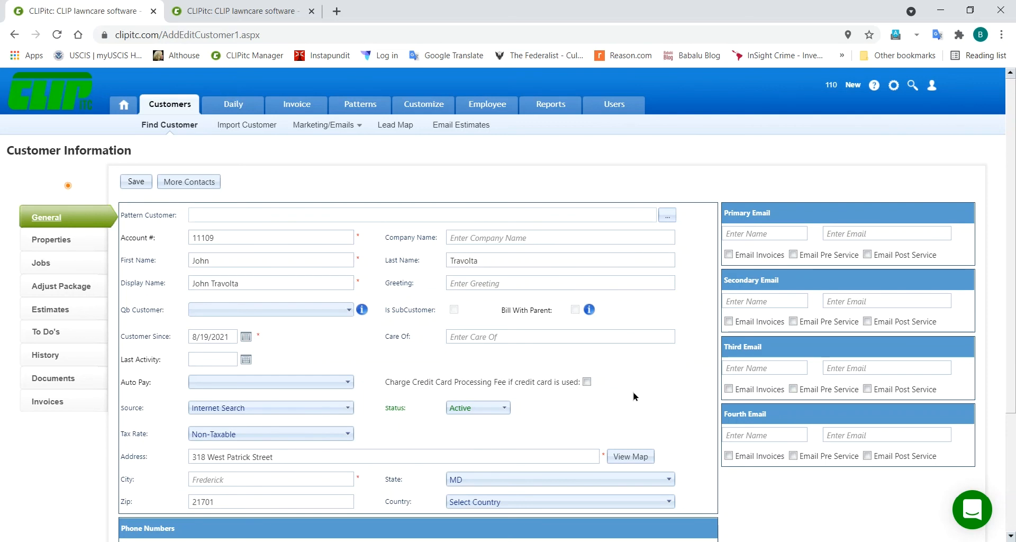
{"action": "scroll", "coordinate": [636, 396], "scroll_direction": "down", "scroll_amount": 1}
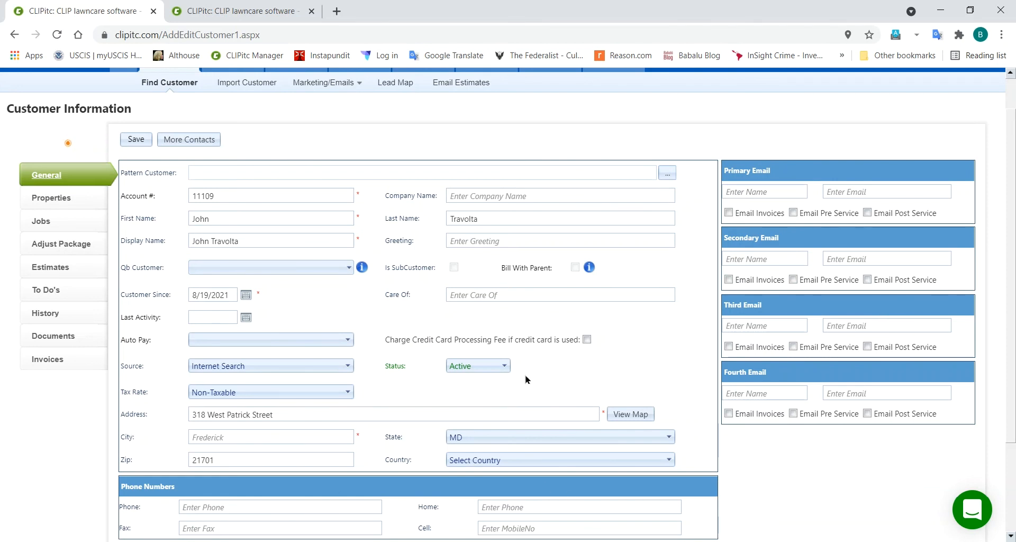
{"action": "left_click", "coordinate": [141, 141]}
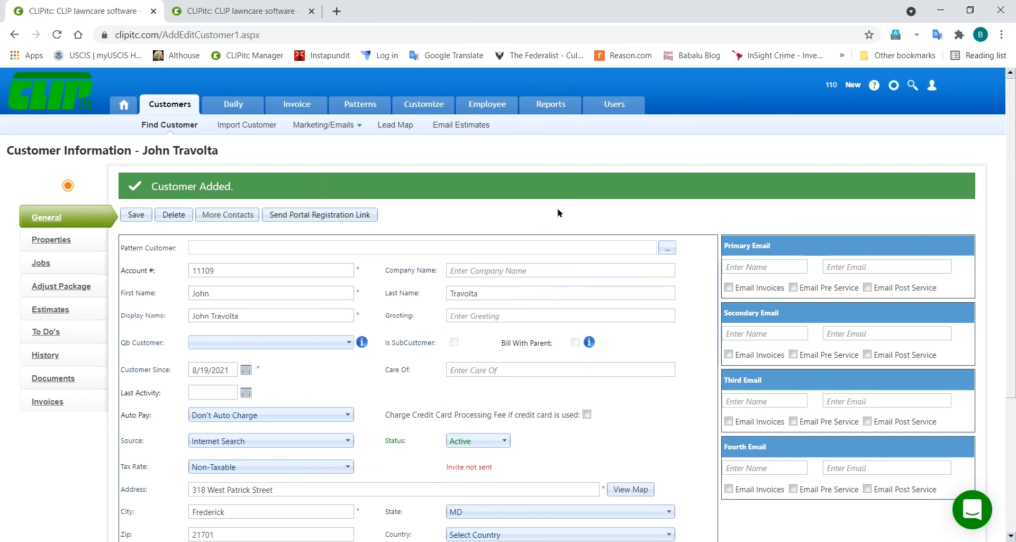
{"action": "left_click", "coordinate": [603, 541]}
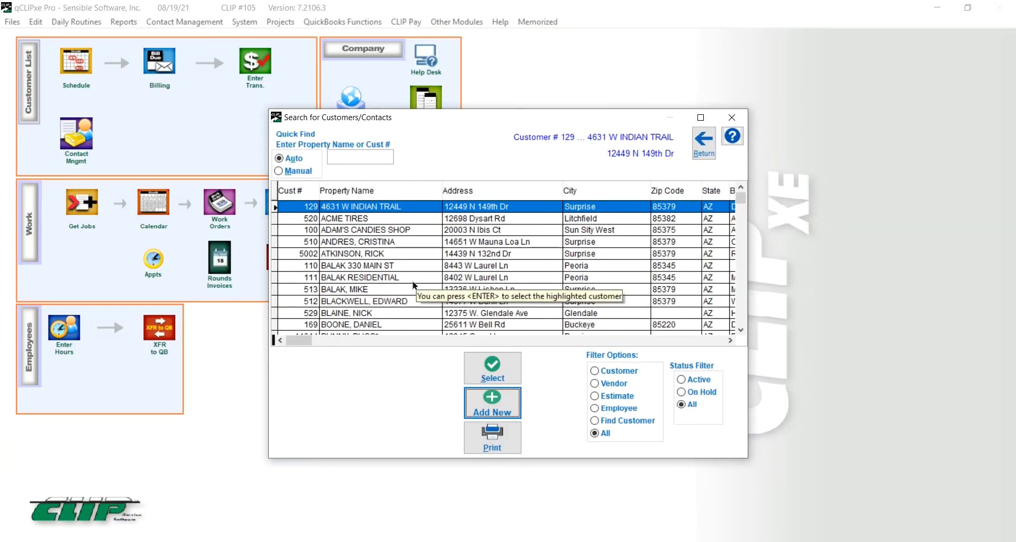
{"action": "left_click", "coordinate": [393, 314]}
{"action": "double_click", "coordinate": [394, 315]}
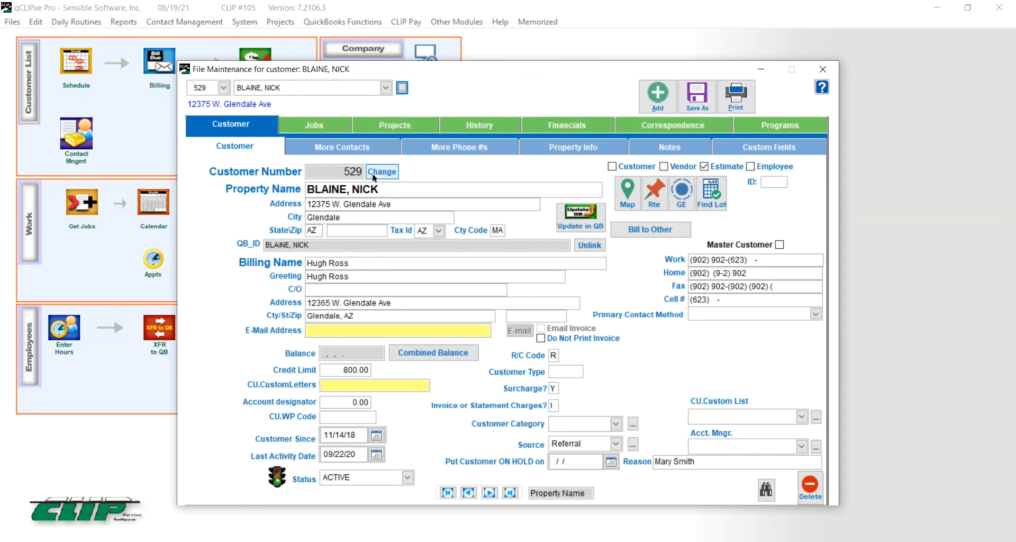
{"action": "left_click", "coordinate": [317, 128]}
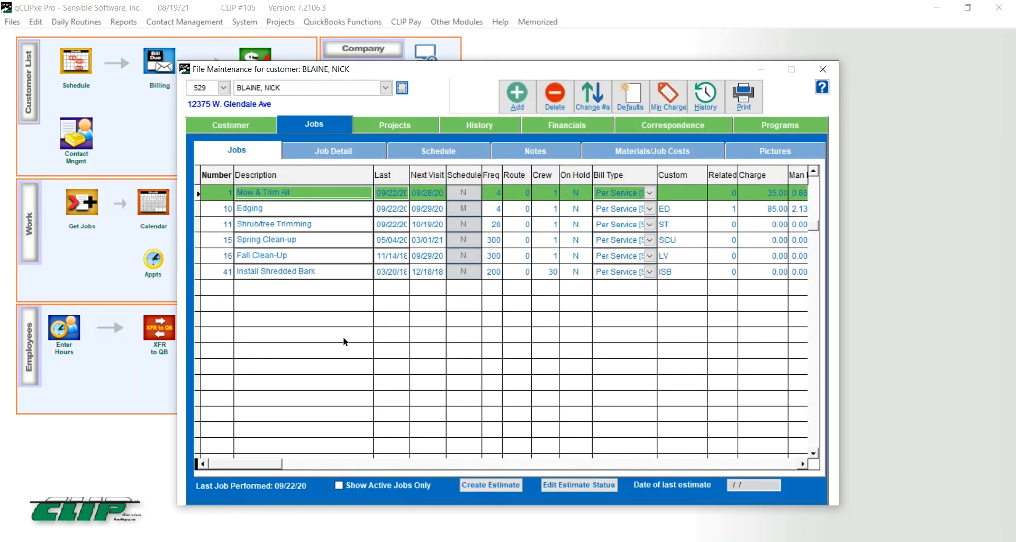
{"action": "left_click", "coordinate": [518, 95]}
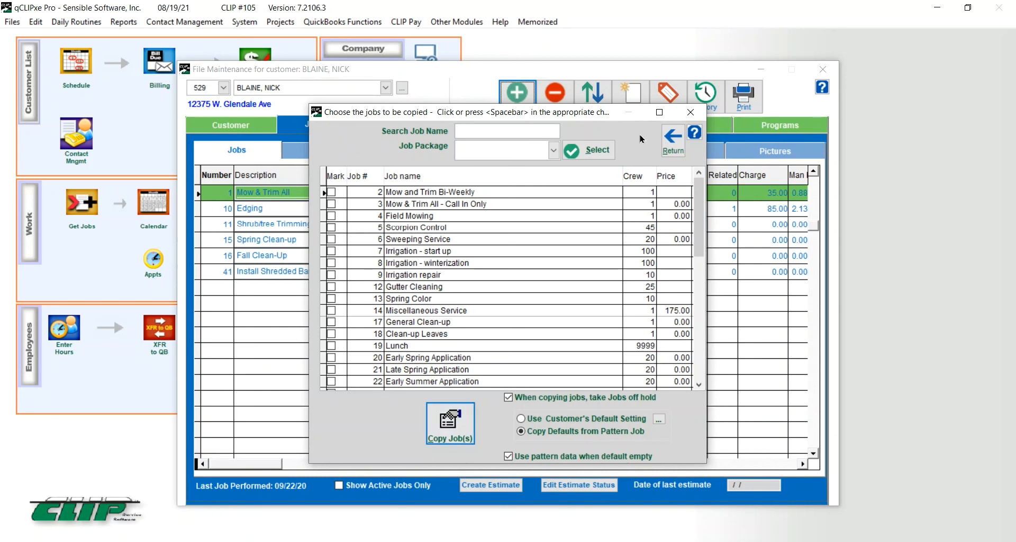
{"action": "left_click", "coordinate": [667, 141]}
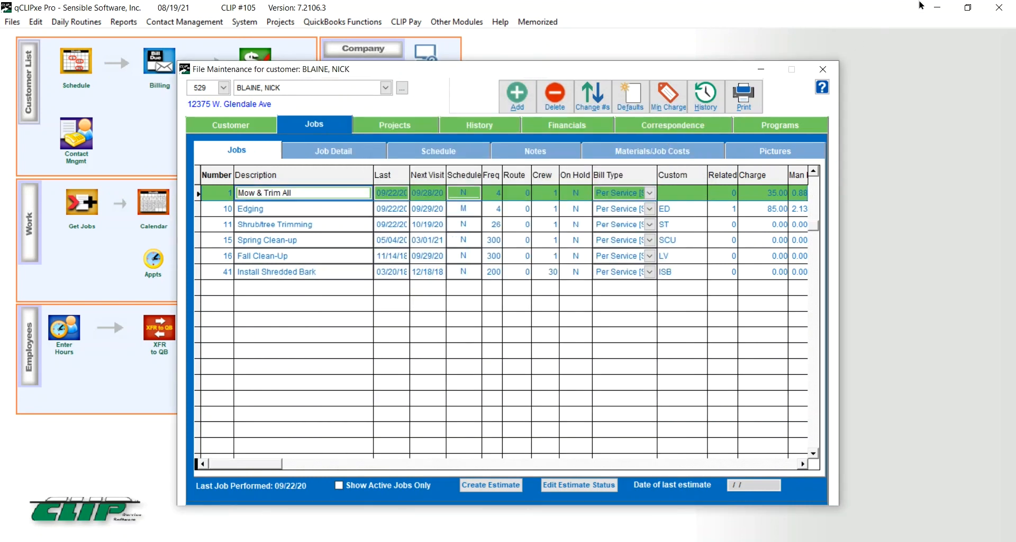
{"action": "left_click", "coordinate": [939, 8]}
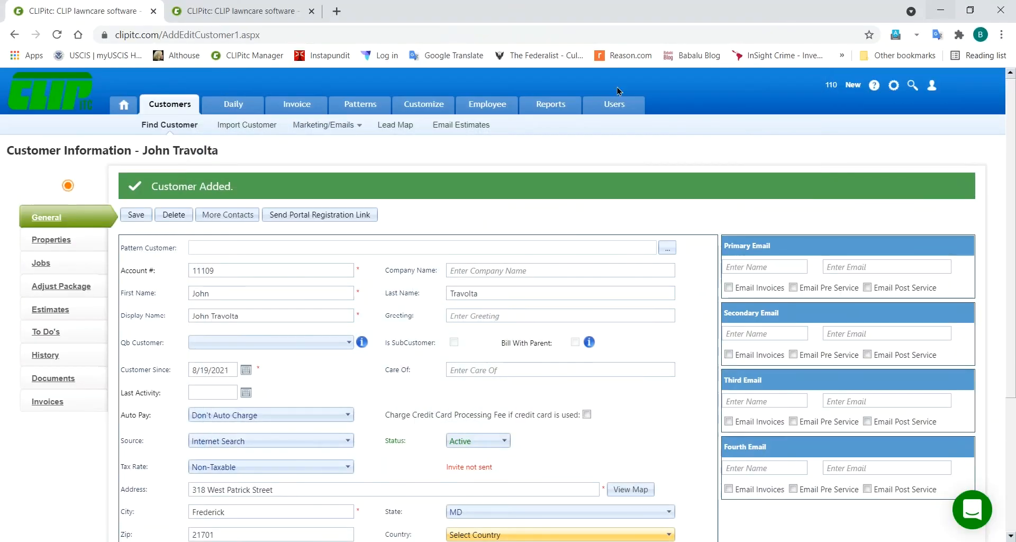
Step: Open the customer's property details and set the Default Package to charge by Installment
{"action": "left_click", "coordinate": [54, 240]}
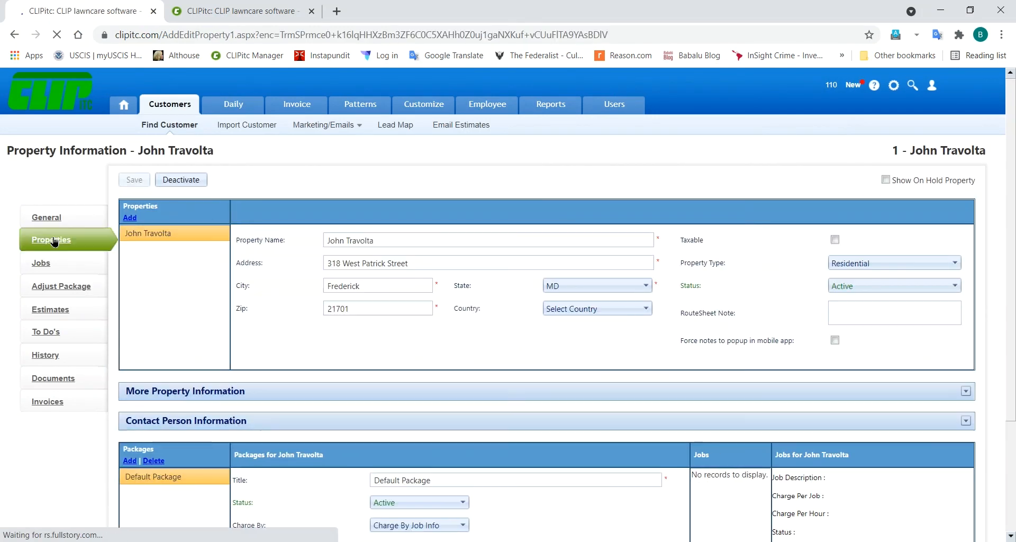
{"action": "scroll", "coordinate": [281, 296], "scroll_direction": "down", "scroll_amount": 3}
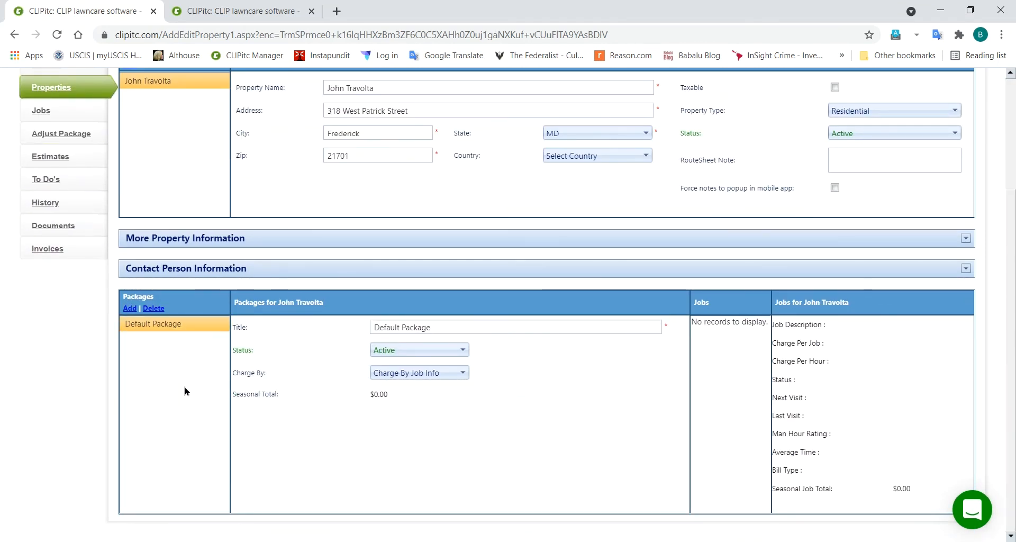
{"action": "left_click", "coordinate": [463, 374]}
{"action": "left_click", "coordinate": [415, 401]}
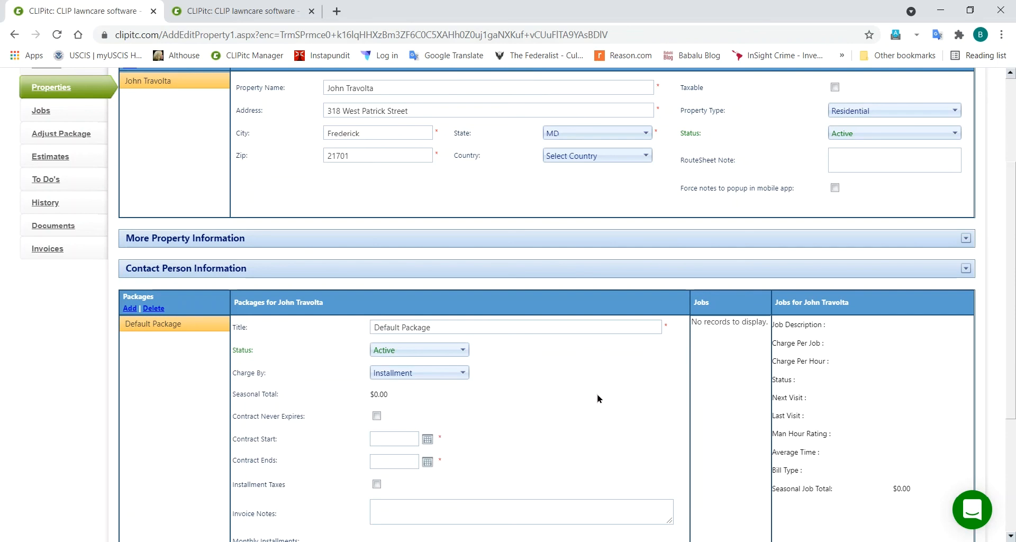
Step: Set the contract to start 8/19/2021 and end 12/31/2022
{"action": "scroll", "coordinate": [599, 399], "scroll_direction": "down", "scroll_amount": 3}
{"action": "left_click", "coordinate": [428, 305]}
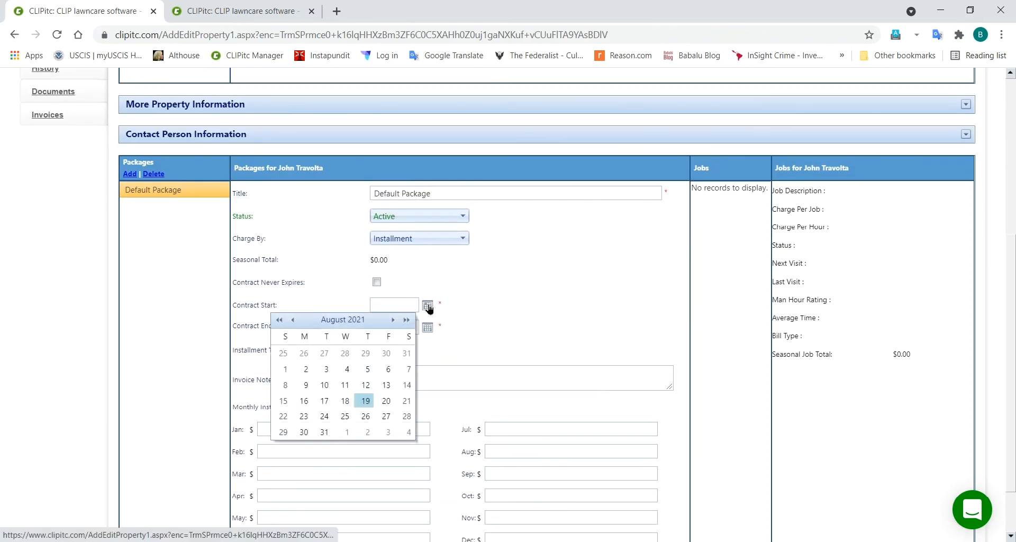
{"action": "left_click", "coordinate": [366, 402]}
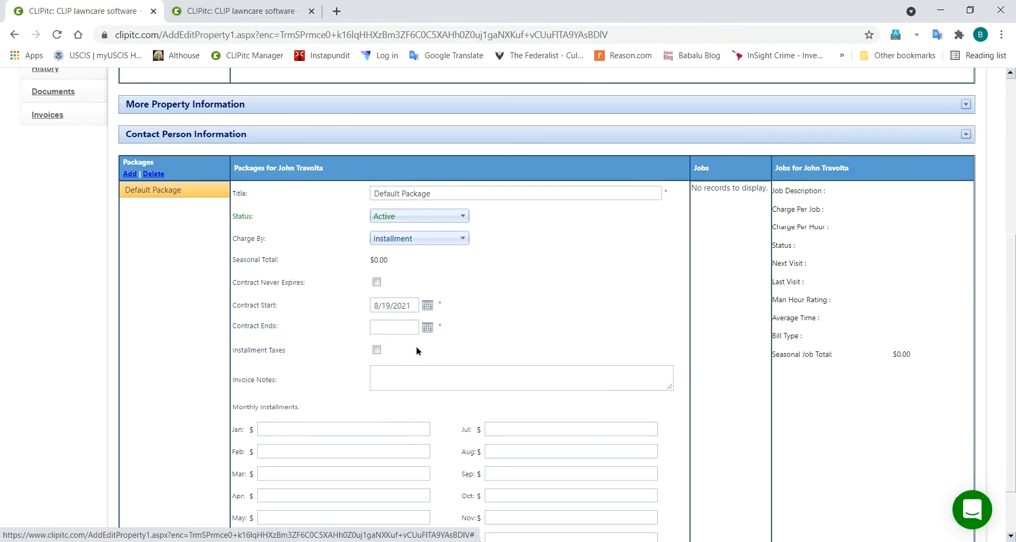
{"action": "left_click", "coordinate": [427, 329]}
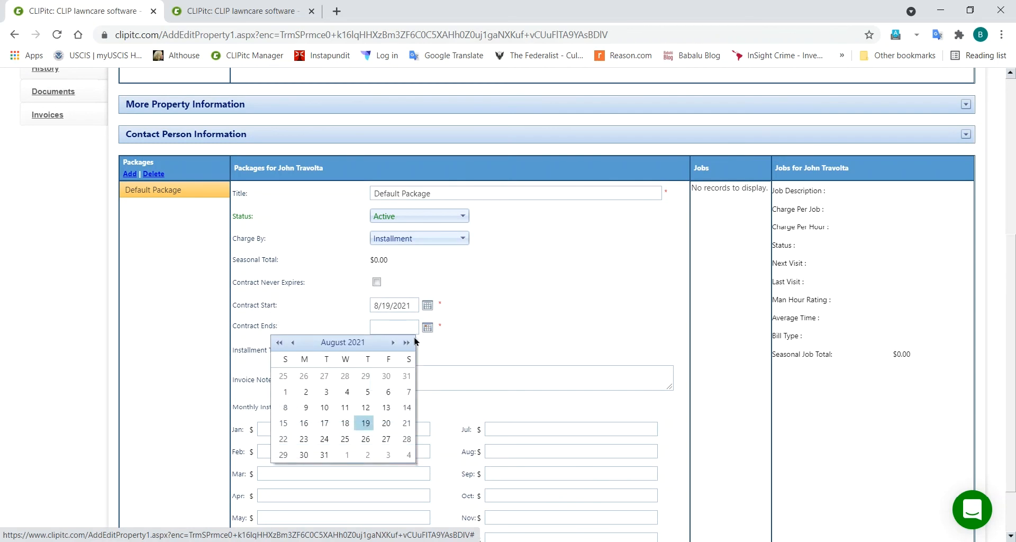
{"action": "left_click", "coordinate": [348, 343]}
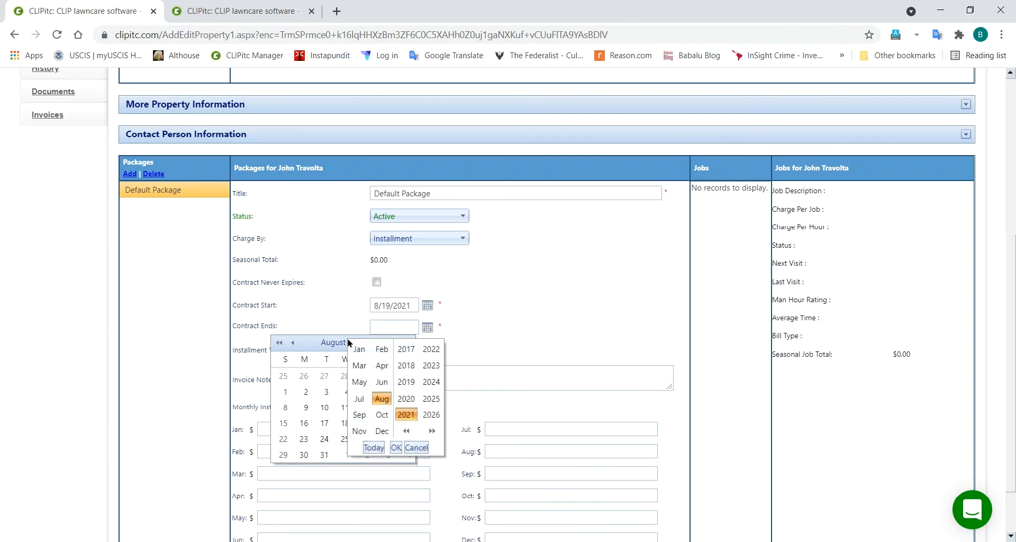
{"action": "left_click", "coordinate": [381, 431]}
{"action": "left_click", "coordinate": [429, 352]}
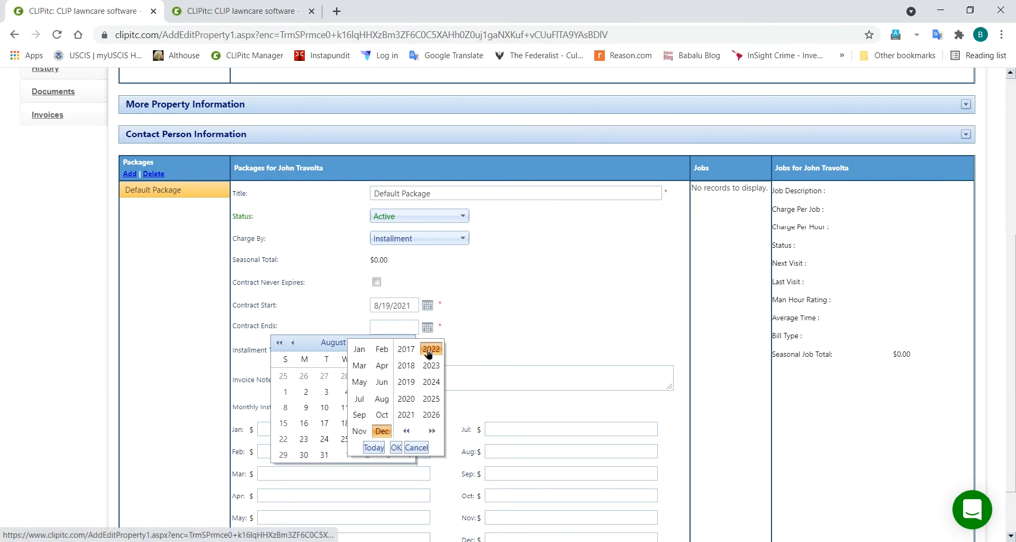
{"action": "left_click", "coordinate": [396, 448]}
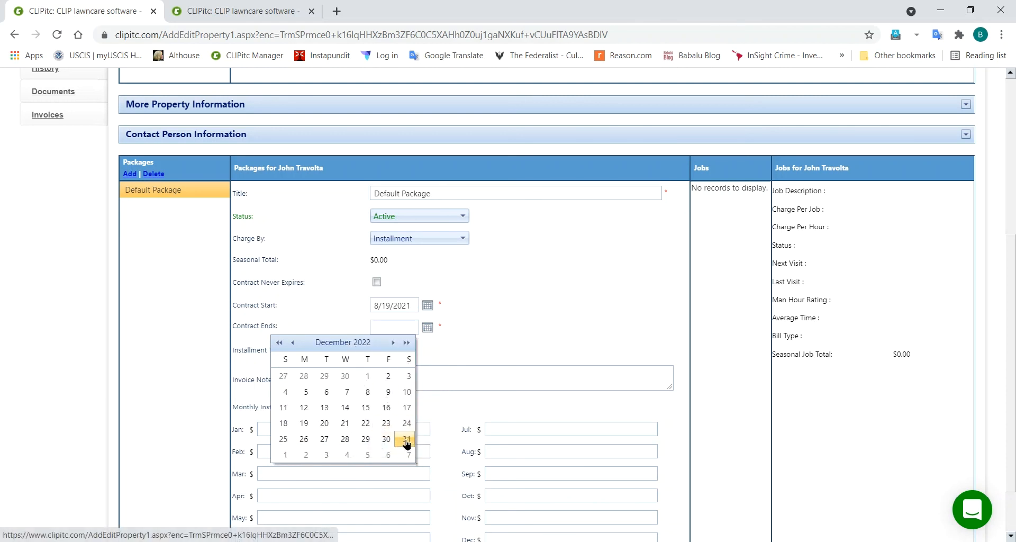
{"action": "left_click", "coordinate": [407, 439]}
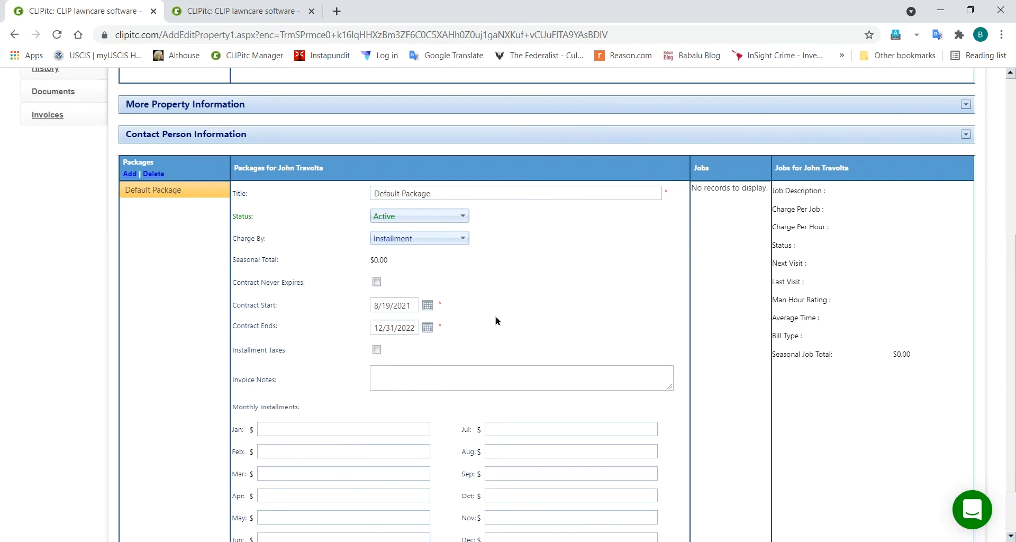
{"action": "scroll", "coordinate": [497, 320], "scroll_direction": "down", "scroll_amount": 2}
Step: Enter 250 for each monthly installment from January through December, totaling 3,000.00
{"action": "left_click", "coordinate": [368, 358]}
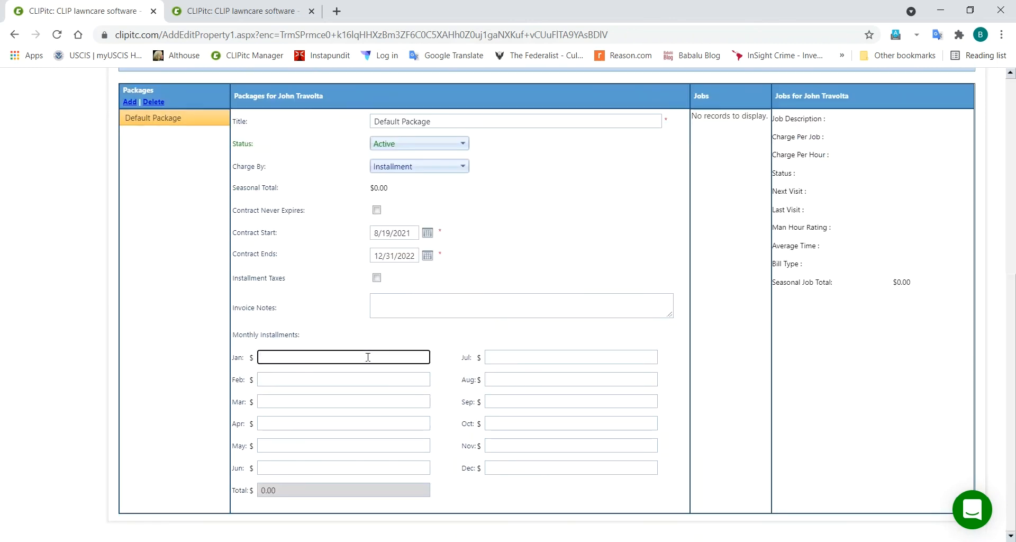
{"action": "type", "text": "0"}
{"action": "key", "text": "Tab"}
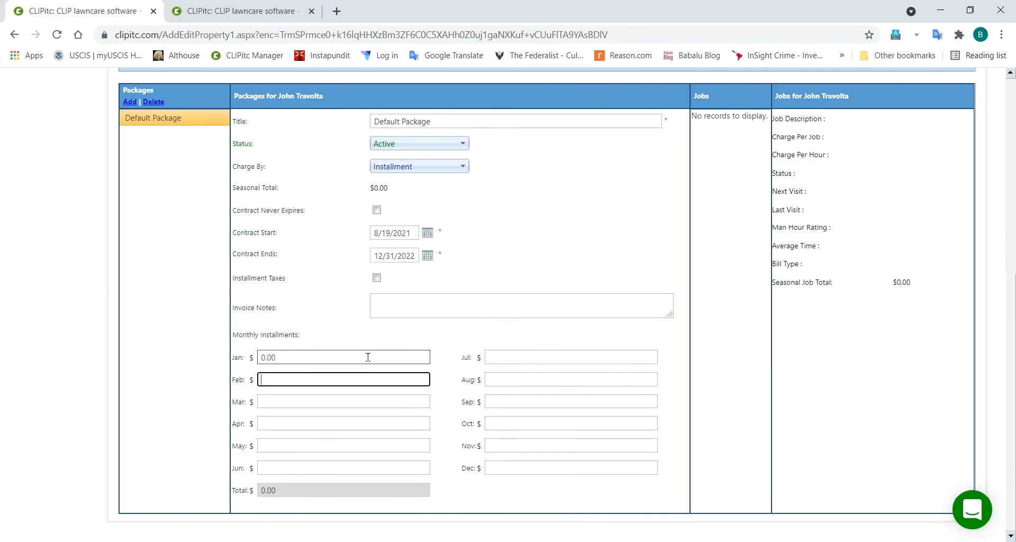
{"action": "left_click", "coordinate": [363, 357]}
{"action": "key", "text": "Num_Lock"}
{"action": "type", "text": "250"}
{"action": "key", "text": "Tab"}
{"action": "type", "text": "250"}
{"action": "key", "text": "Tab"}
{"action": "type", "text": "250"}
{"action": "key", "text": "Tab"}
{"action": "type", "text": "250"}
{"action": "key", "text": "Tab"}
{"action": "type", "text": "250"}
{"action": "key", "text": "Tab"}
{"action": "type", "text": "250"}
{"action": "key", "text": "Tab"}
{"action": "type", "text": "250"}
{"action": "key", "text": "Tab"}
{"action": "type", "text": "250"}
{"action": "key", "text": "Tab"}
{"action": "type", "text": "250"}
{"action": "key", "text": "Tab"}
{"action": "type", "text": "250"}
{"action": "key", "text": "Tab"}
{"action": "type", "text": "250"}
{"action": "key", "text": "Tab"}
{"action": "type", "text": "250"}
{"action": "key", "text": "Tab"}
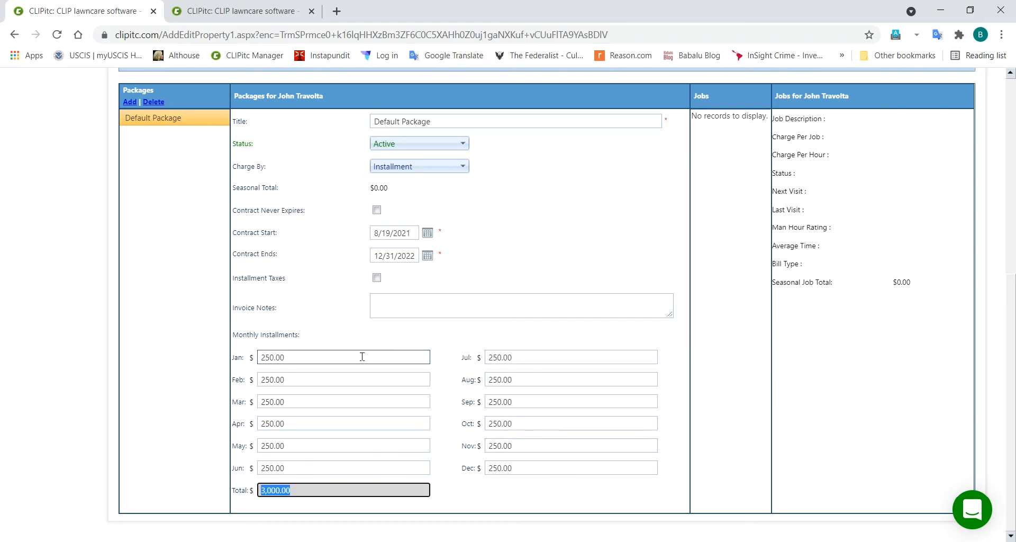
{"action": "scroll", "coordinate": [311, 268], "scroll_direction": "up", "scroll_amount": 7}
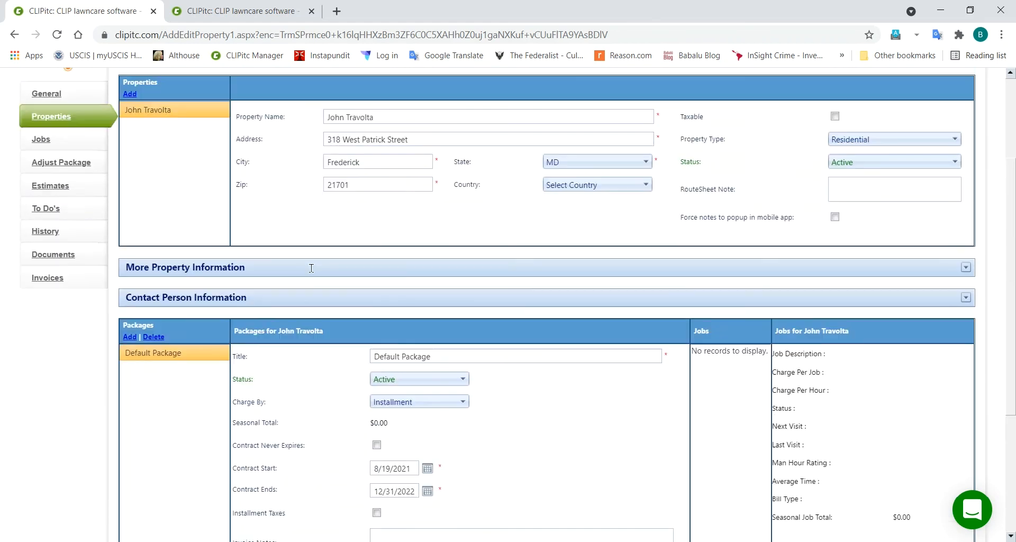
Step: Save the installment amounts, then retitle the package from Default Package to Installment and save
{"action": "left_click", "coordinate": [134, 179]}
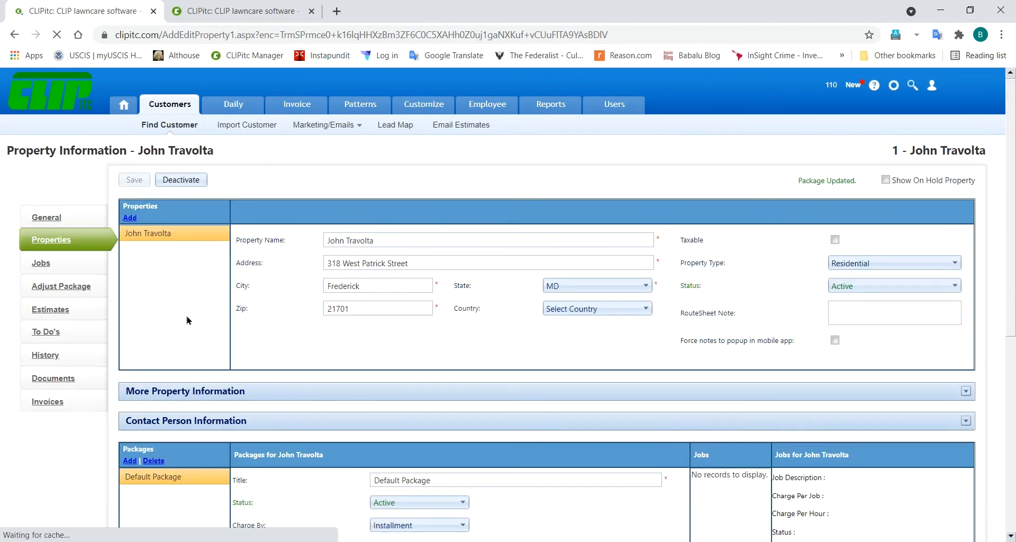
{"action": "scroll", "coordinate": [187, 320], "scroll_direction": "down", "scroll_amount": 2}
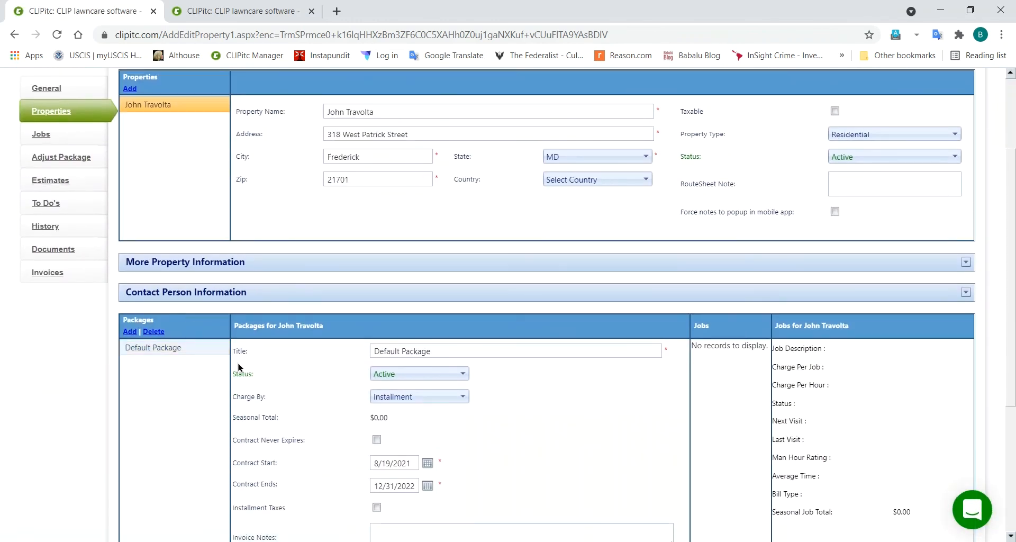
{"action": "left_click", "coordinate": [442, 348]}
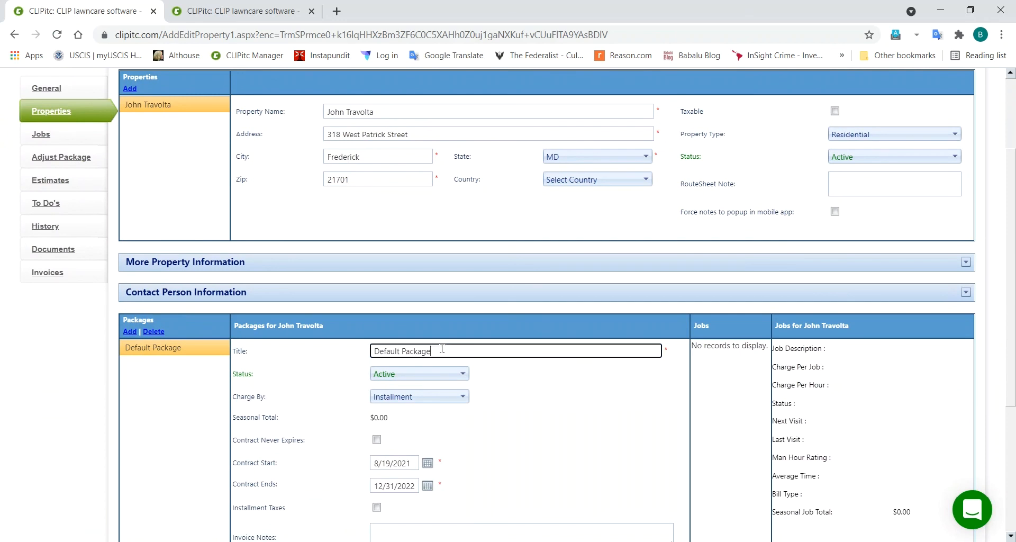
{"action": "key", "text": "ctrl+shift+Left"}
{"action": "key", "text": "ctrl+shift+Left"}
{"action": "key", "text": "BackSpace"}
{"action": "type", "text": "Installment"}
{"action": "scroll", "coordinate": [235, 370], "scroll_direction": "up", "scroll_amount": 3}
{"action": "left_click", "coordinate": [136, 181]}
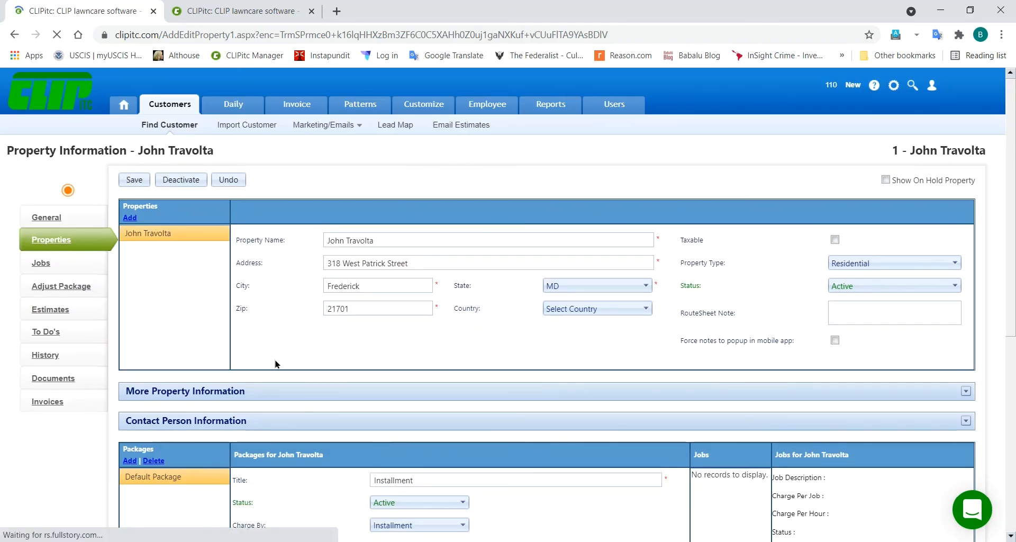
Step: Add a second package titled Additional Work and save it
{"action": "left_click", "coordinate": [129, 462]}
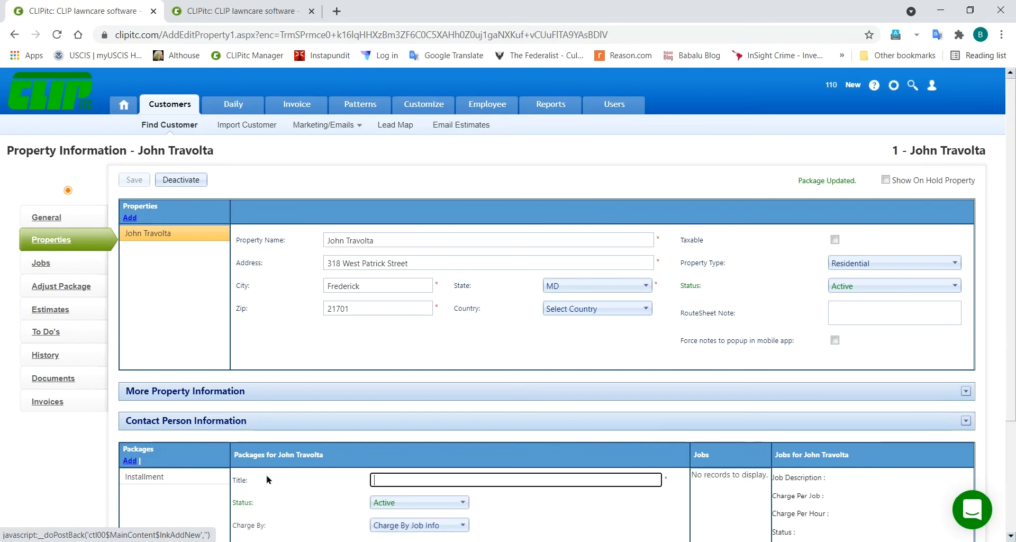
{"action": "type", "text": "Addit"}
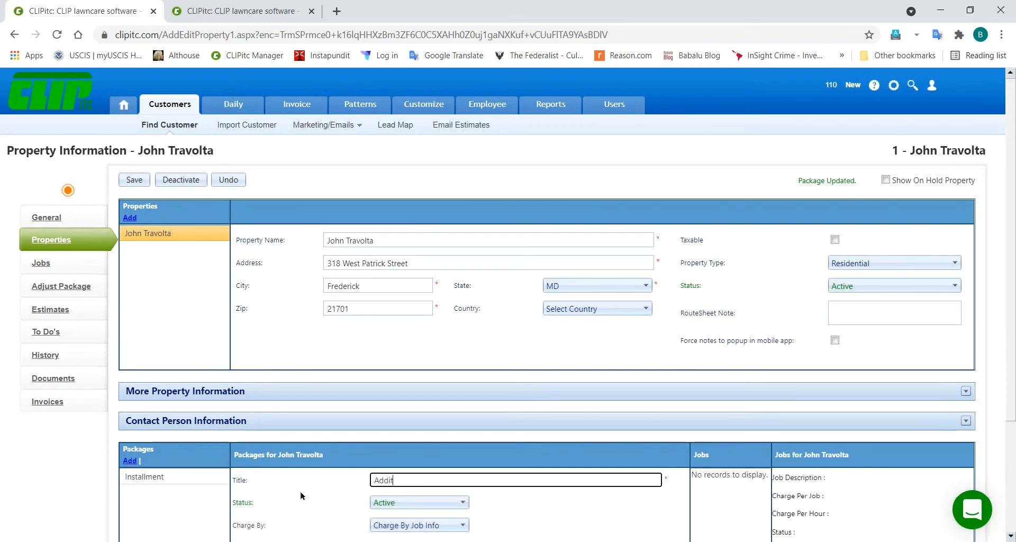
{"action": "type", "text": "ional Work"}
{"action": "scroll", "coordinate": [301, 491], "scroll_direction": "down", "scroll_amount": 2}
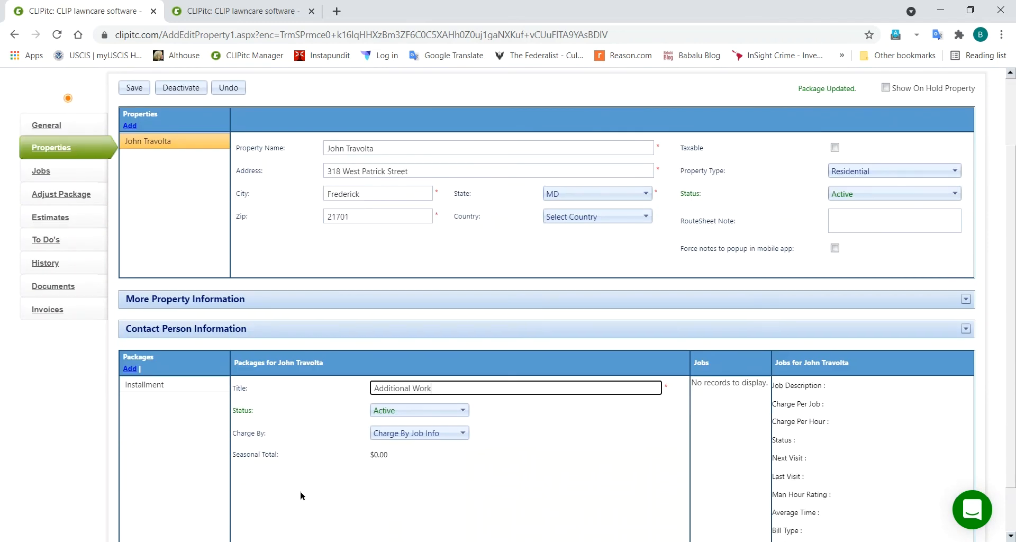
{"action": "left_click", "coordinate": [138, 90]}
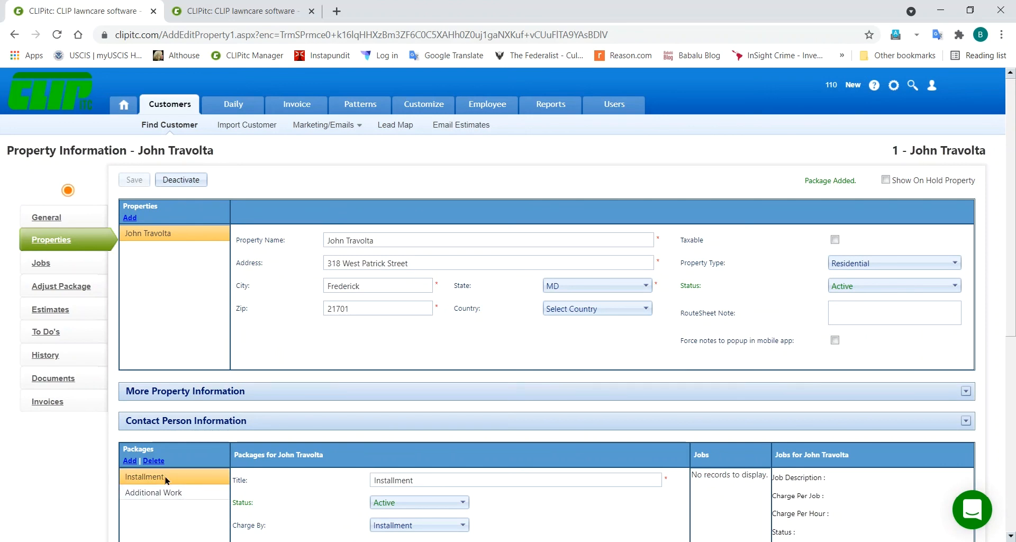
Step: Add Lawn Maintenance, Spring Cleanup, Detail and Fall Cleanup pattern jobs to the Installment package
{"action": "left_click", "coordinate": [42, 264]}
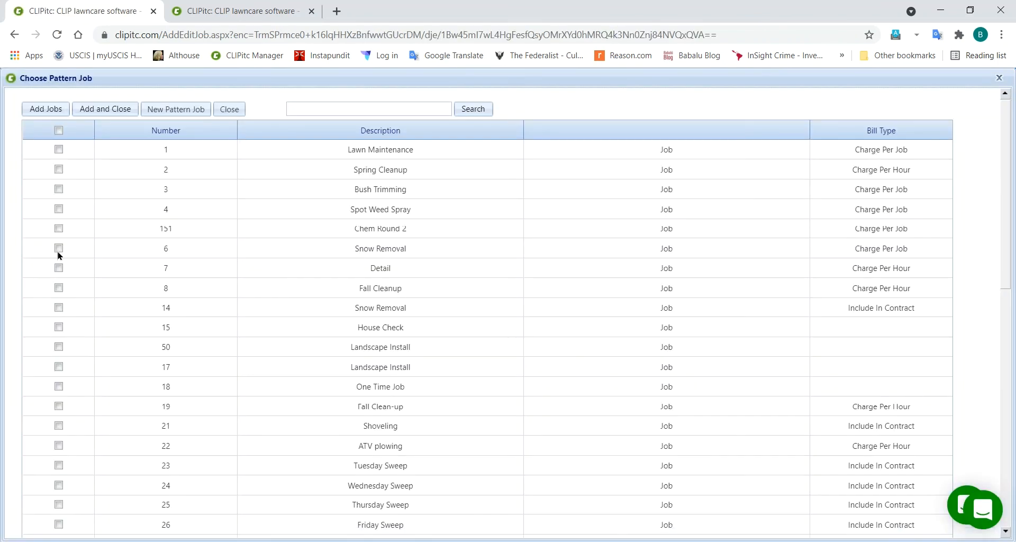
{"action": "left_click", "coordinate": [229, 109]}
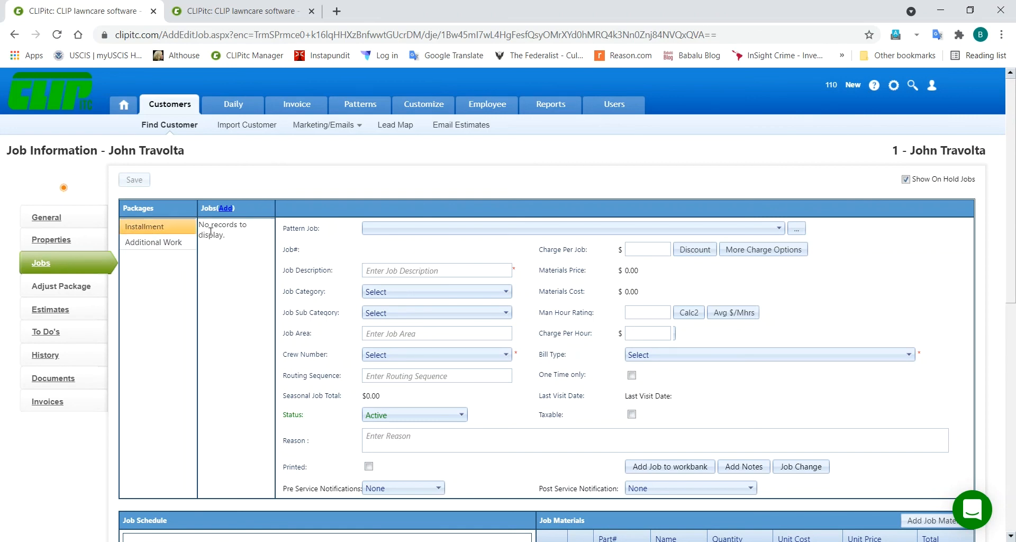
{"action": "left_click", "coordinate": [227, 210]}
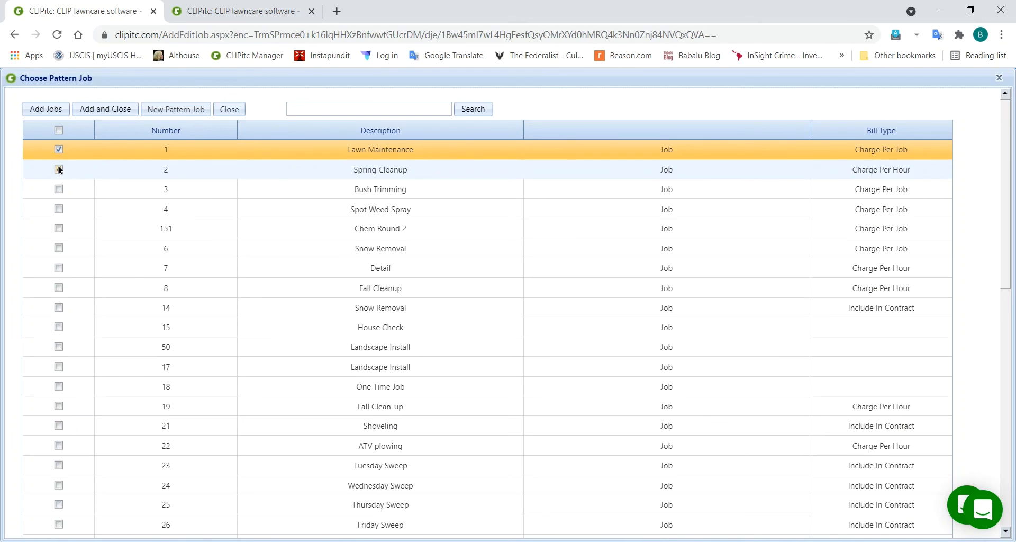
{"action": "left_click", "coordinate": [58, 169]}
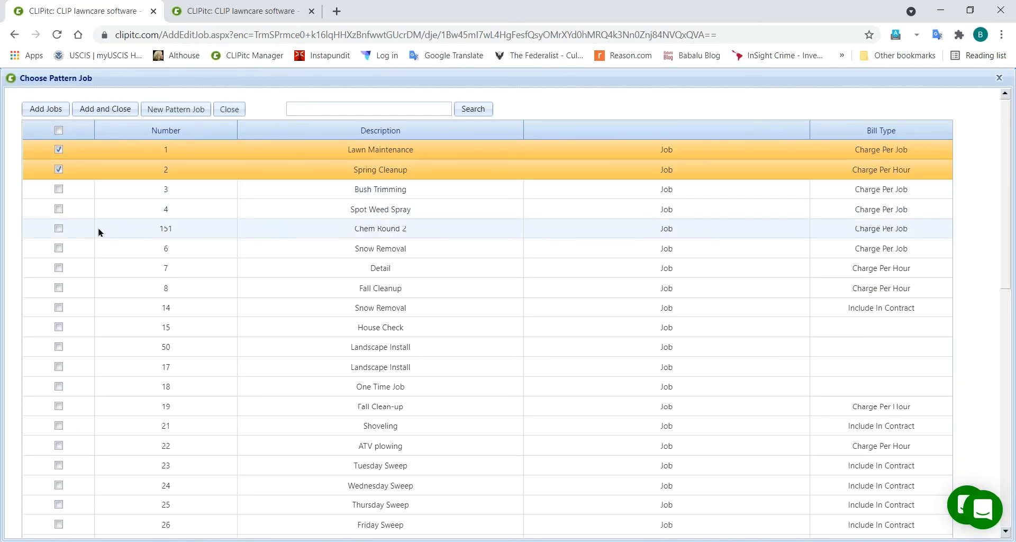
{"action": "left_click", "coordinate": [59, 267]}
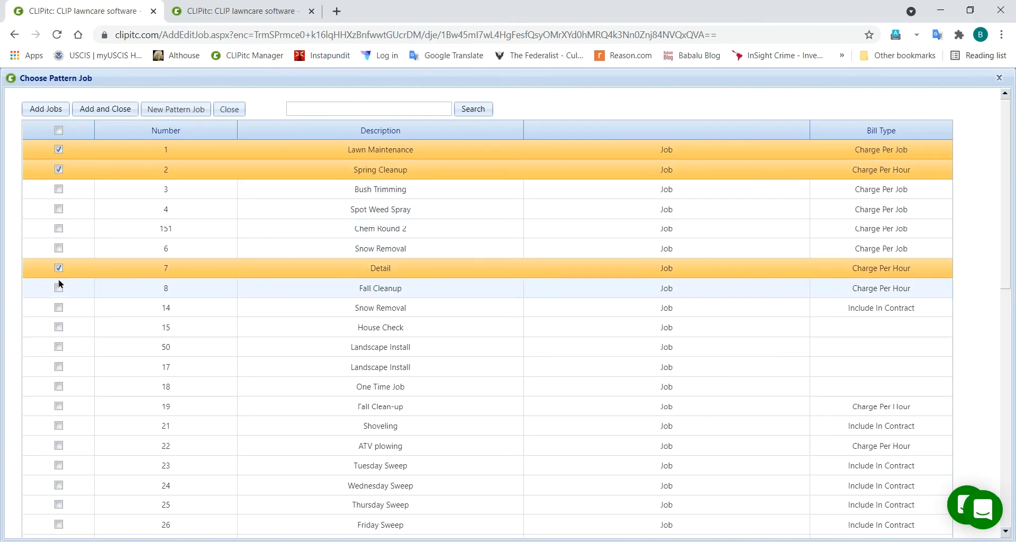
{"action": "left_click", "coordinate": [59, 288]}
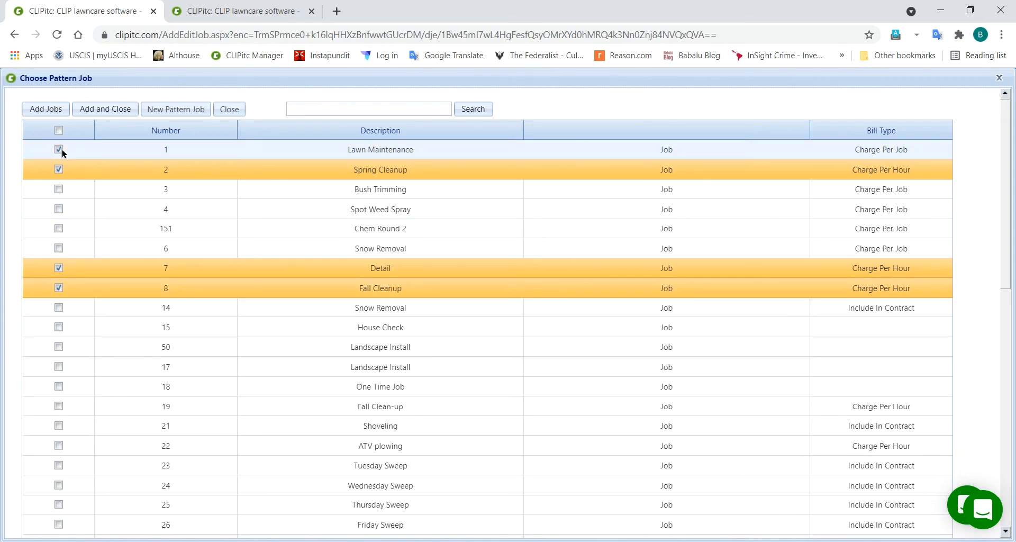
{"action": "left_click", "coordinate": [95, 112]}
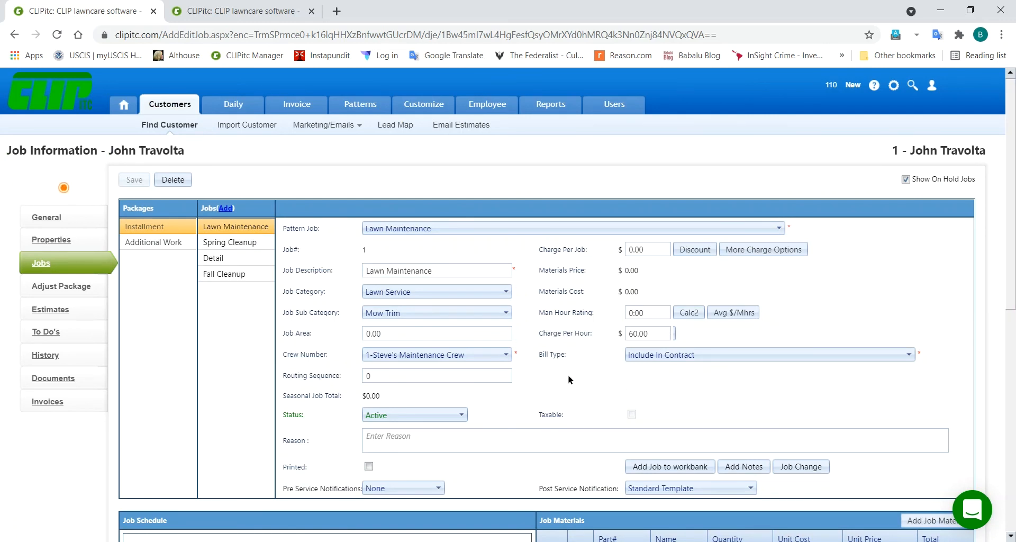
Step: Look over the Job Schedule, then switch to the existing customer's Job Information tab
{"action": "scroll", "coordinate": [569, 379], "scroll_direction": "down", "scroll_amount": 1}
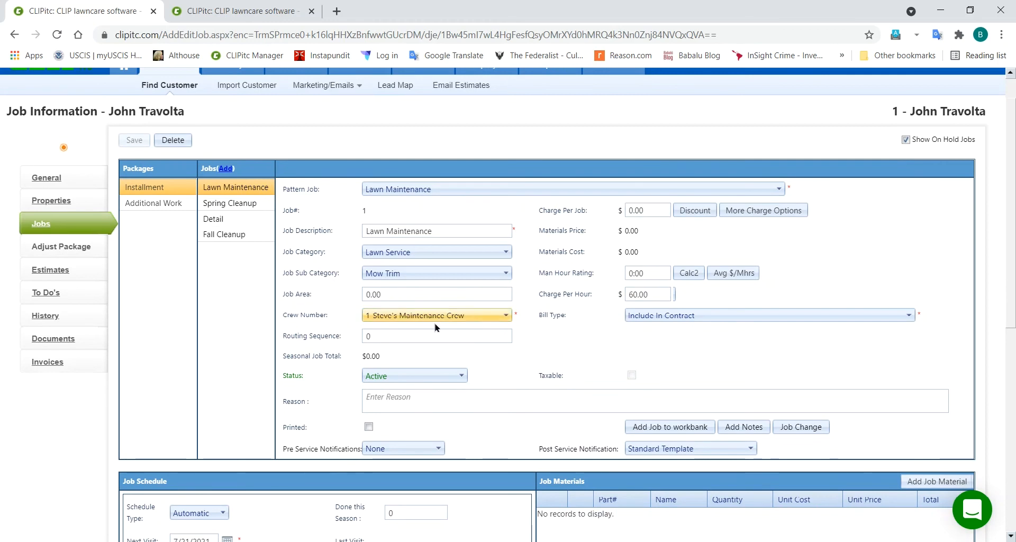
{"action": "scroll", "coordinate": [265, 325], "scroll_direction": "down", "scroll_amount": 3}
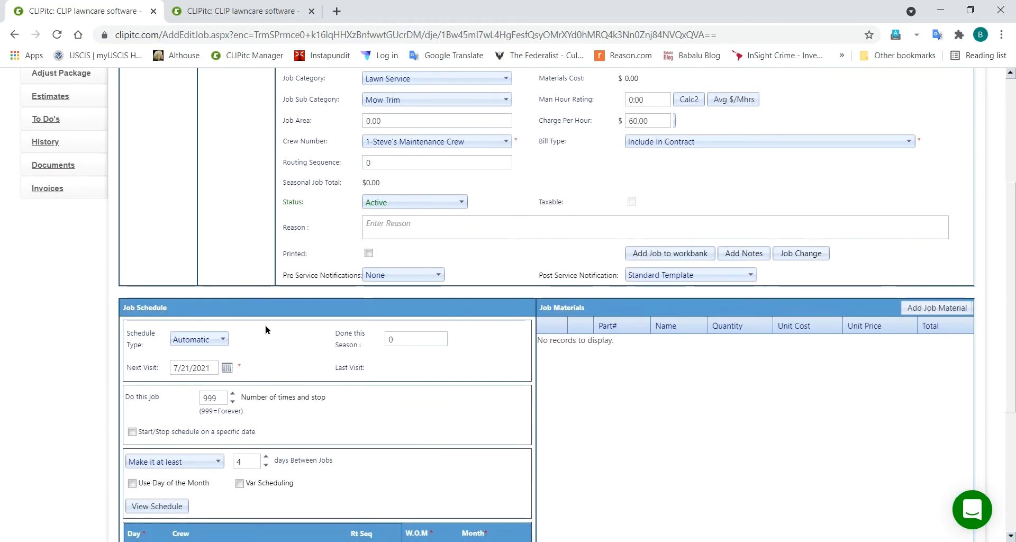
{"action": "scroll", "coordinate": [291, 368], "scroll_direction": "down", "scroll_amount": 4}
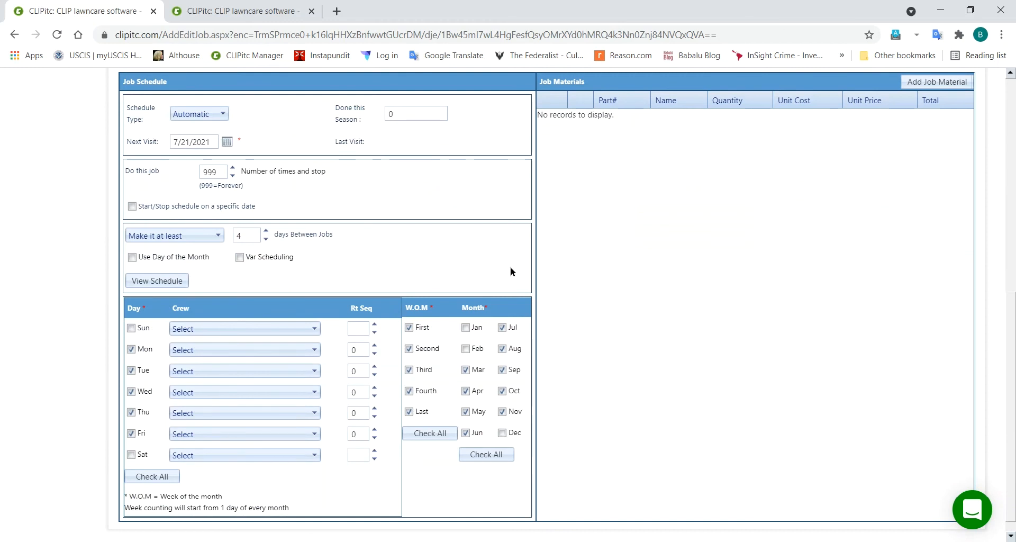
{"action": "scroll", "coordinate": [597, 297], "scroll_direction": "up", "scroll_amount": 8}
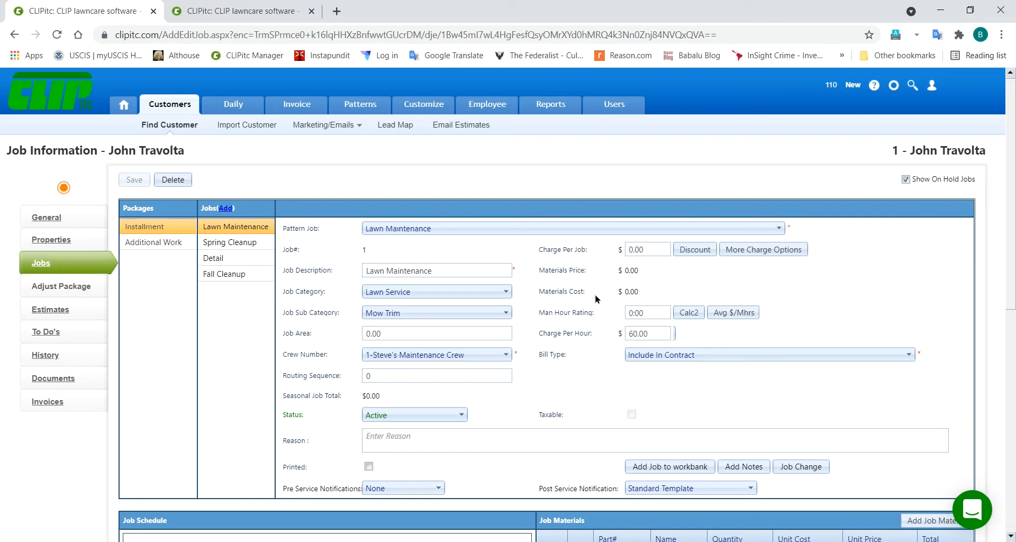
{"action": "left_click", "coordinate": [236, 11]}
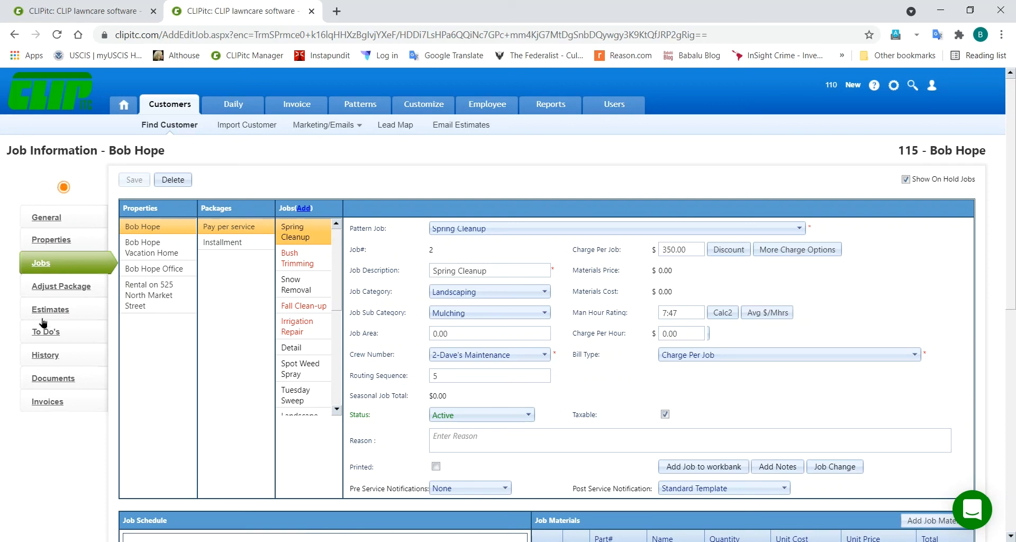
Step: Review the existing customer's Adjust Package and Estimates pages, then open their To Do's list
{"action": "left_click", "coordinate": [51, 288]}
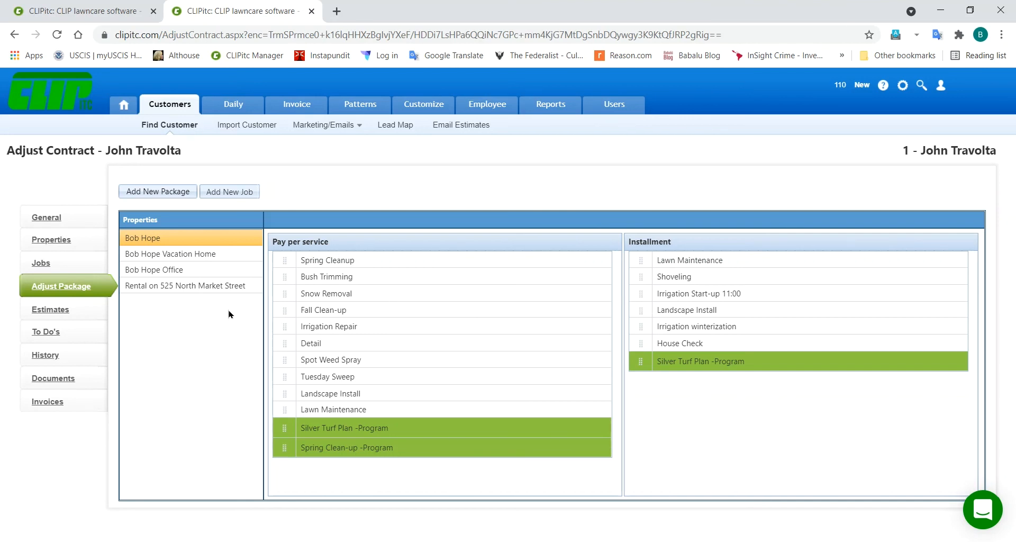
{"action": "left_click", "coordinate": [52, 310]}
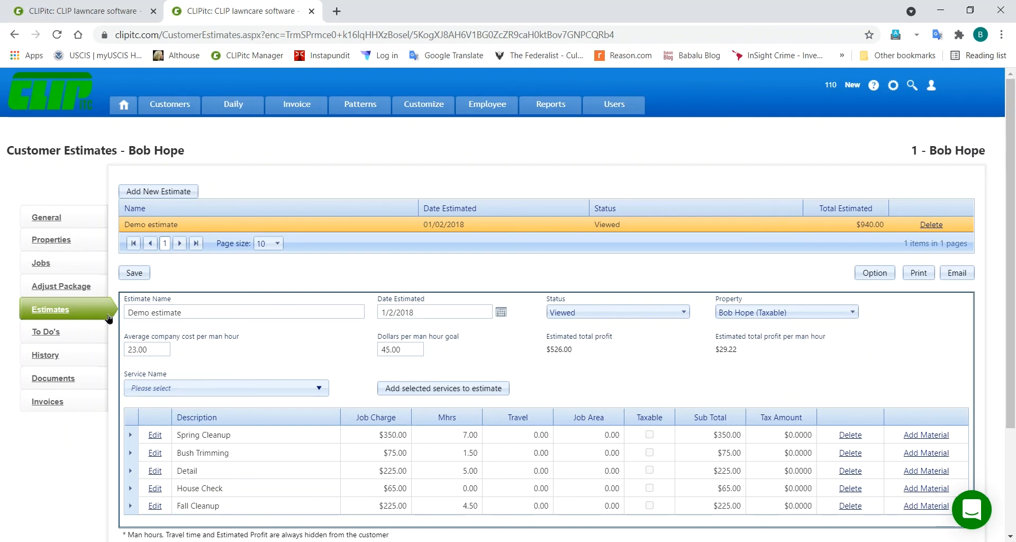
{"action": "left_click", "coordinate": [48, 332]}
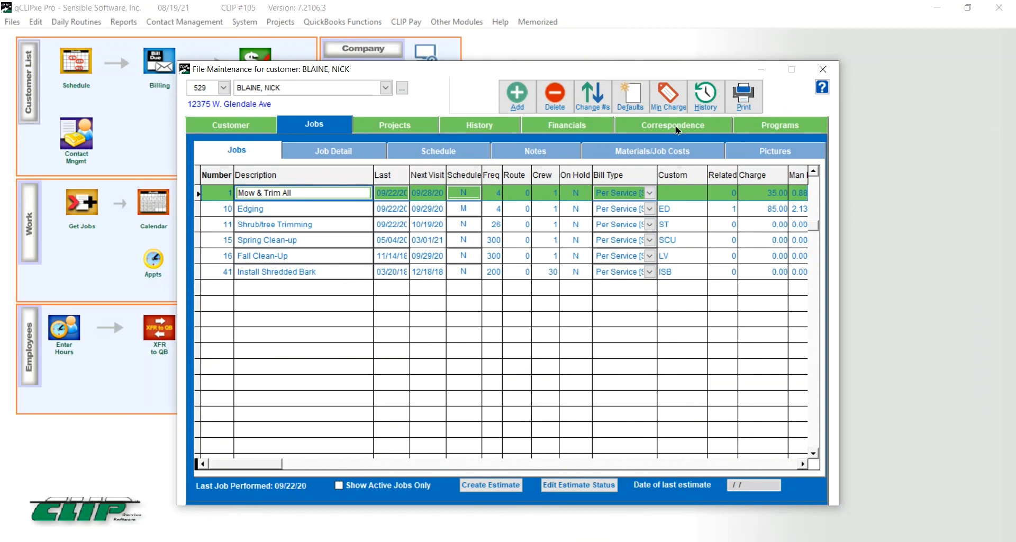
Step: In qCLIPxe Pro, open the completed Estimate to-do from Correspondence, then minimize the program
{"action": "left_click", "coordinate": [678, 130]}
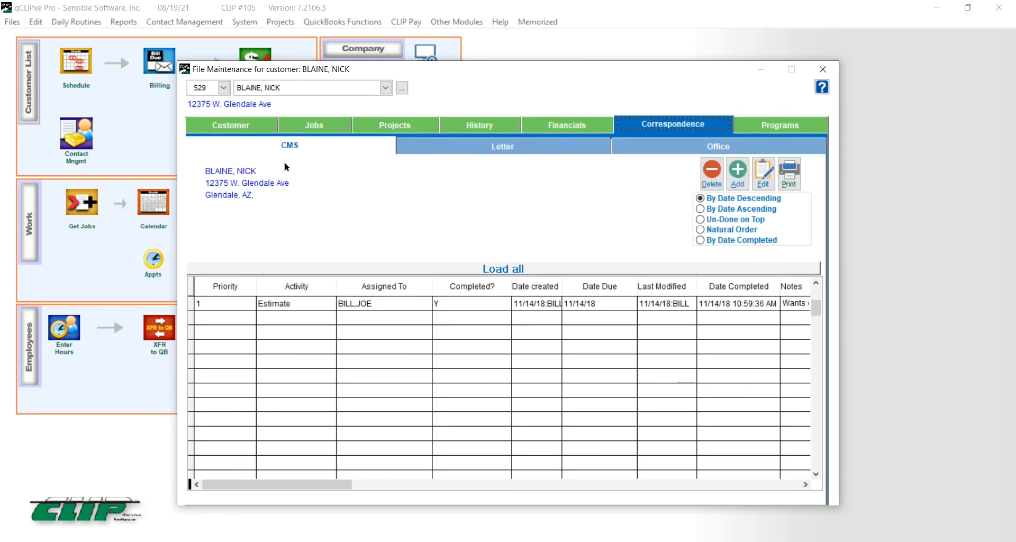
{"action": "double_click", "coordinate": [309, 303]}
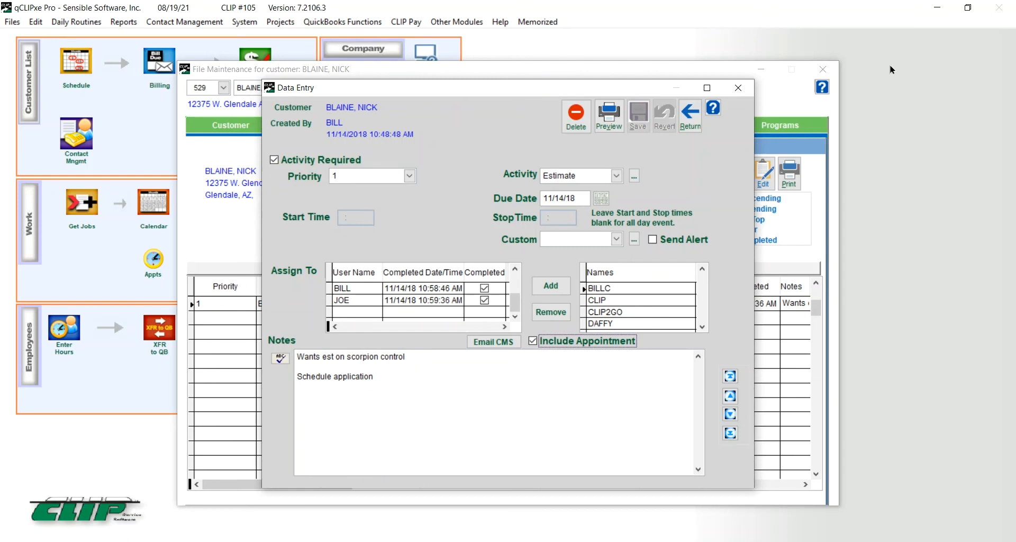
{"action": "left_click", "coordinate": [939, 7]}
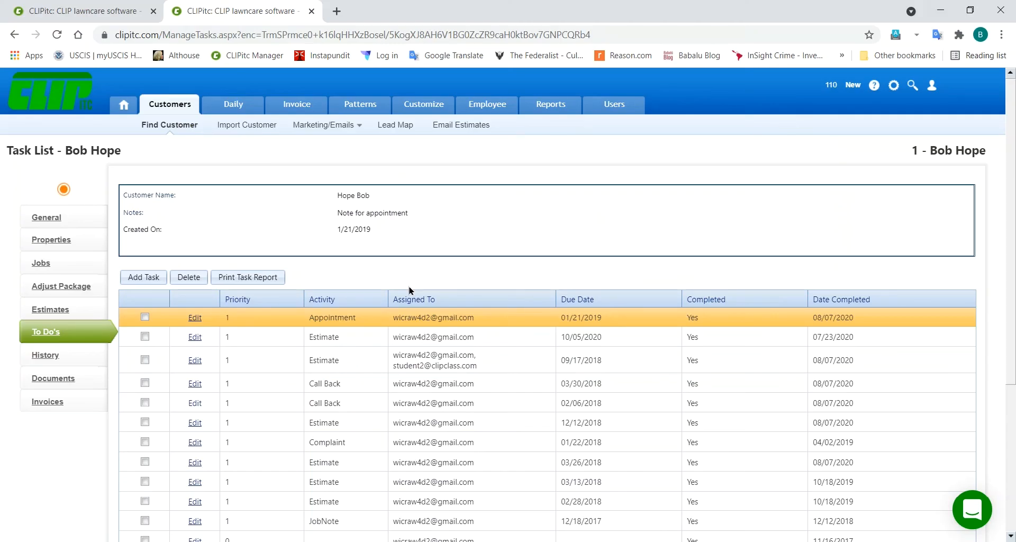
{"action": "left_click", "coordinate": [192, 320]}
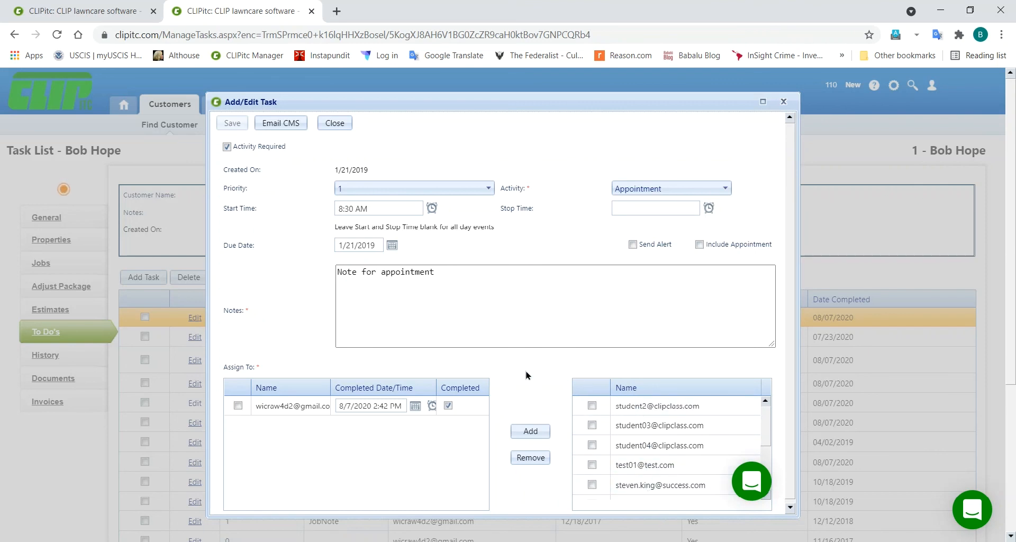
{"action": "left_click", "coordinate": [334, 124]}
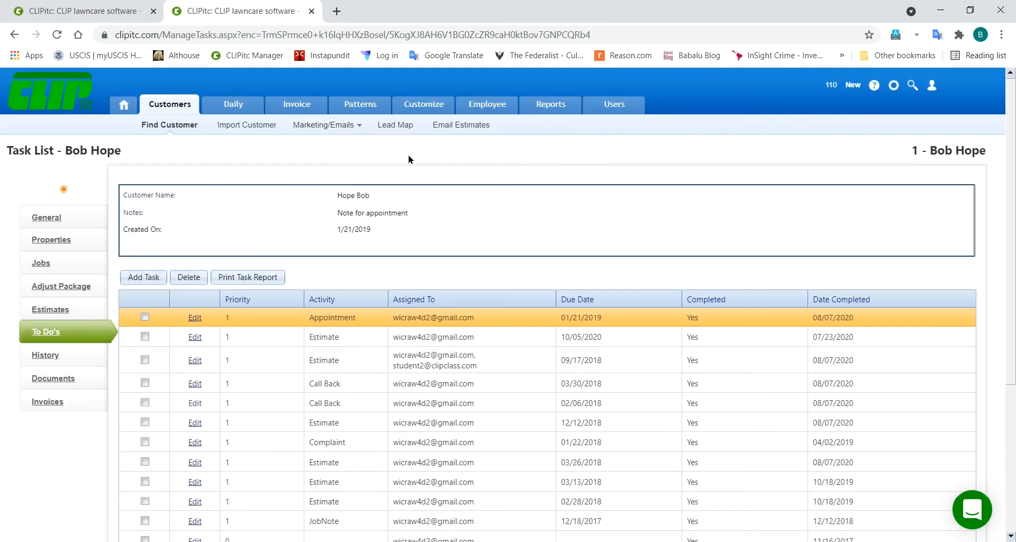
{"action": "right_click", "coordinate": [125, 109]}
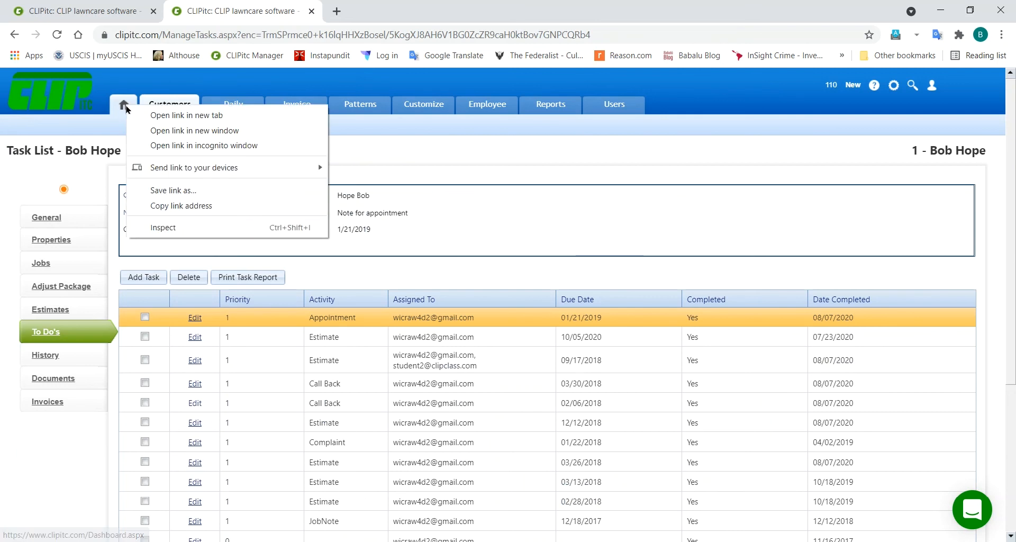
Step: Open the Dashboard in a new tab, check its overdue to-dos, then return to the customer's To Do's
{"action": "left_click", "coordinate": [153, 115]}
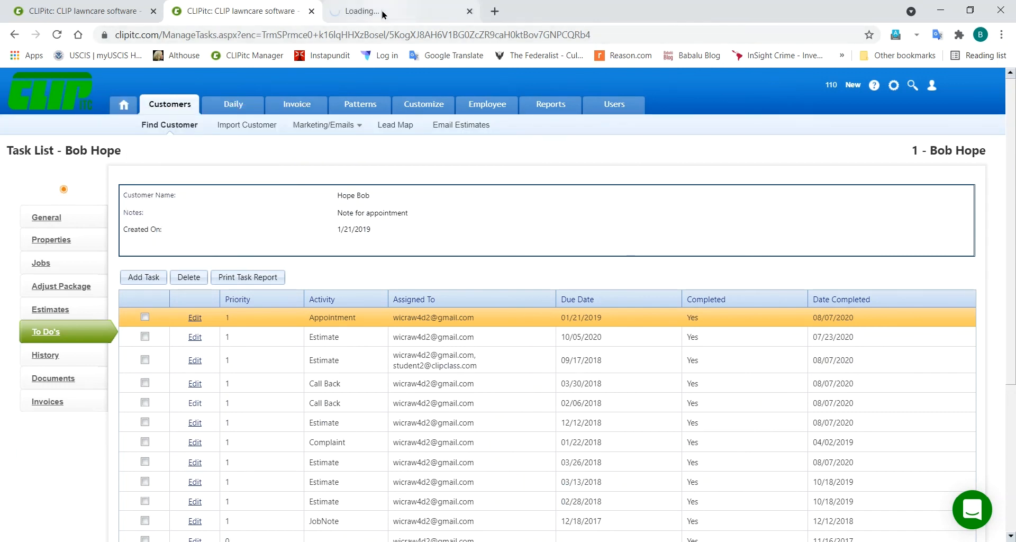
{"action": "left_click", "coordinate": [381, 13]}
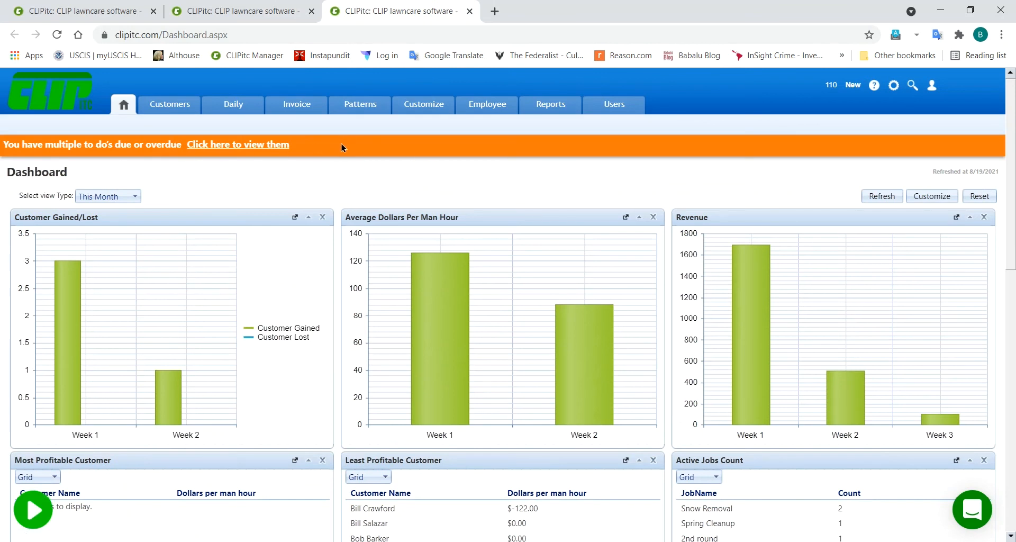
{"action": "left_click", "coordinate": [216, 148]}
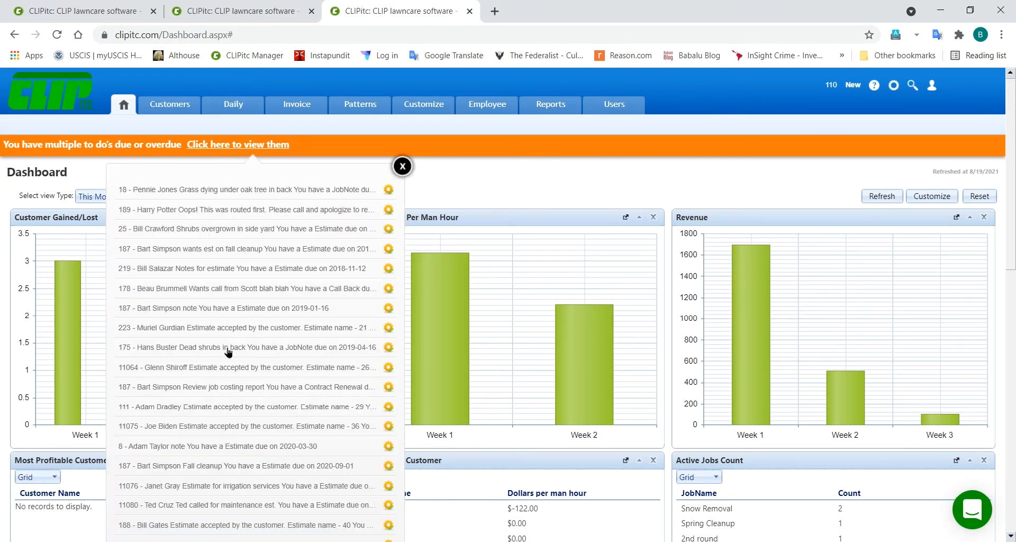
{"action": "left_click", "coordinate": [300, 127]}
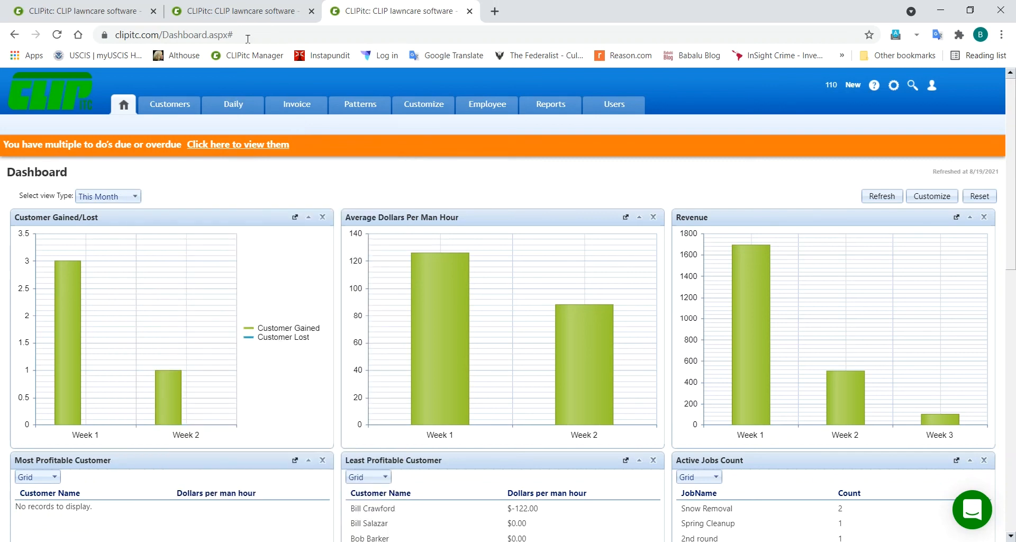
{"action": "left_click", "coordinate": [191, 10]}
{"action": "left_click", "coordinate": [190, 10]}
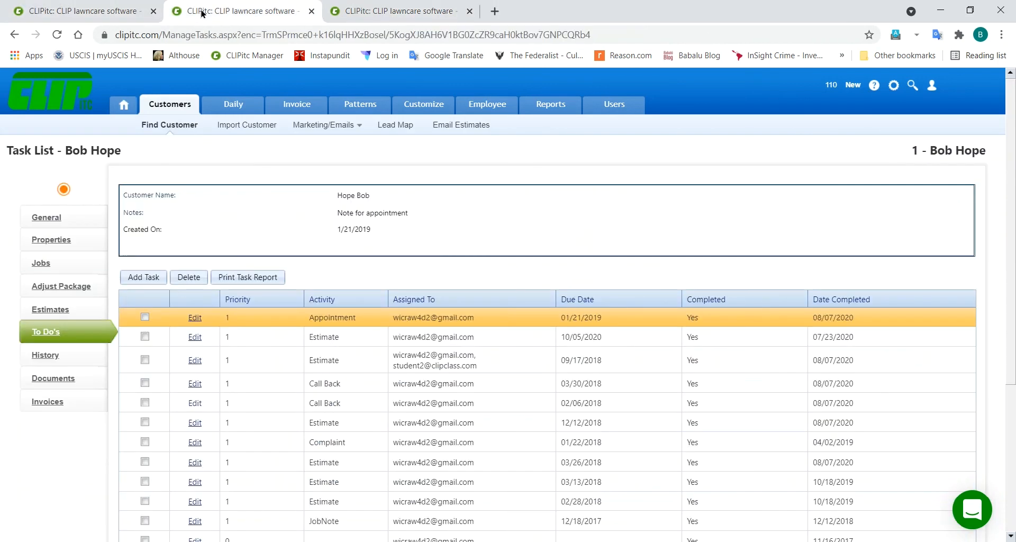
Step: Open the customer's job history, showing 334 entries and a $7564.78 balance
{"action": "left_click", "coordinate": [45, 356]}
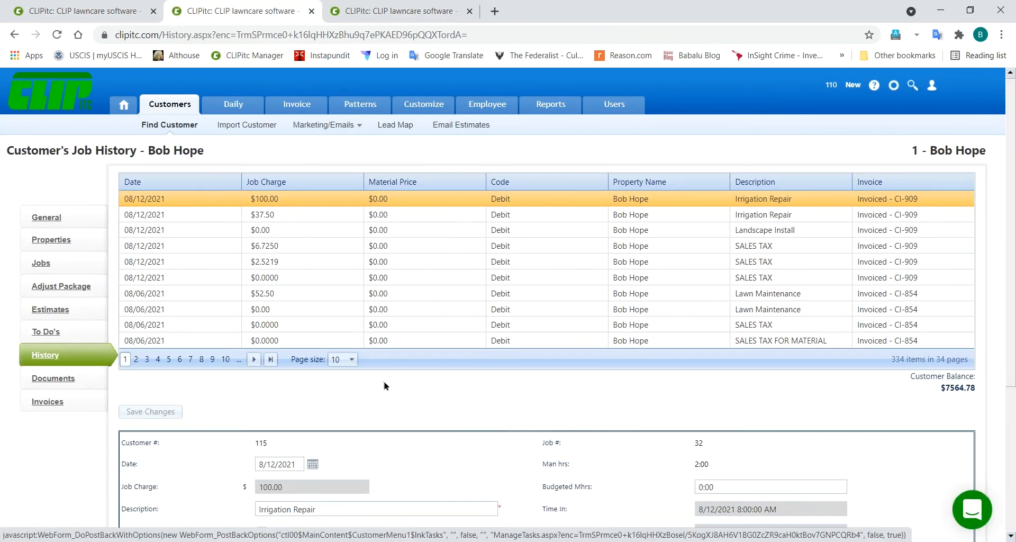
{"action": "scroll", "coordinate": [386, 384], "scroll_direction": "down", "scroll_amount": 4}
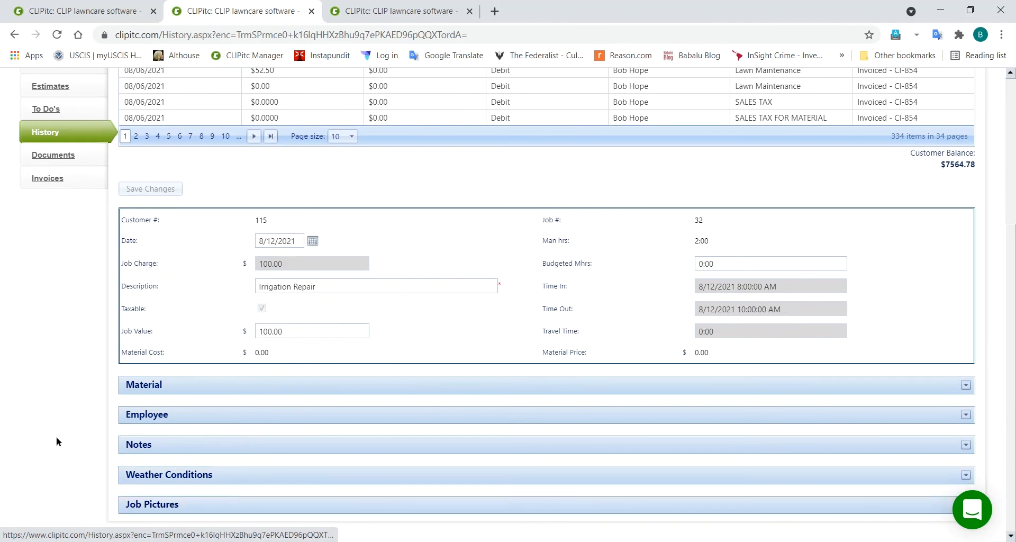
{"action": "scroll", "coordinate": [59, 437], "scroll_direction": "up", "scroll_amount": 3}
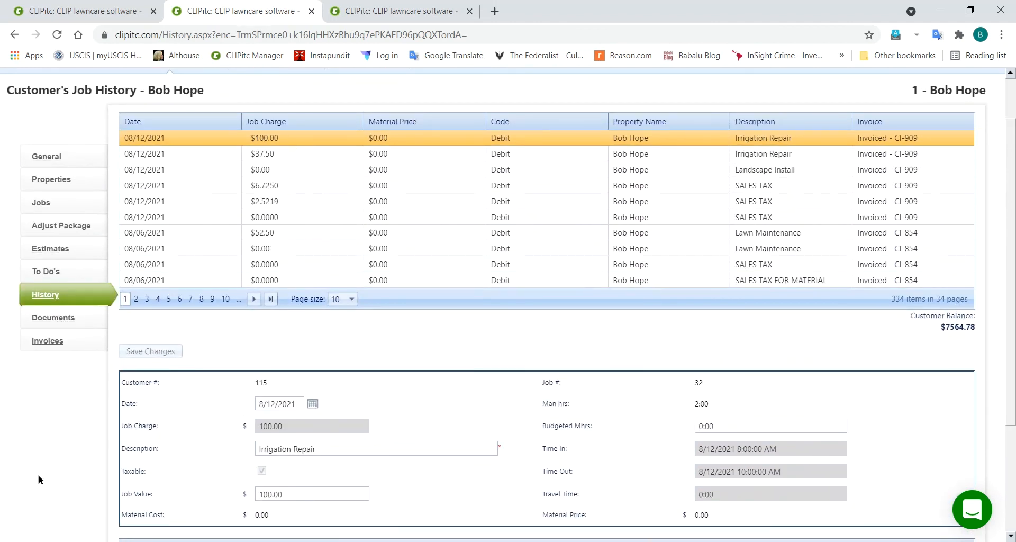
{"action": "scroll", "coordinate": [39, 480], "scroll_direction": "down", "scroll_amount": 3}
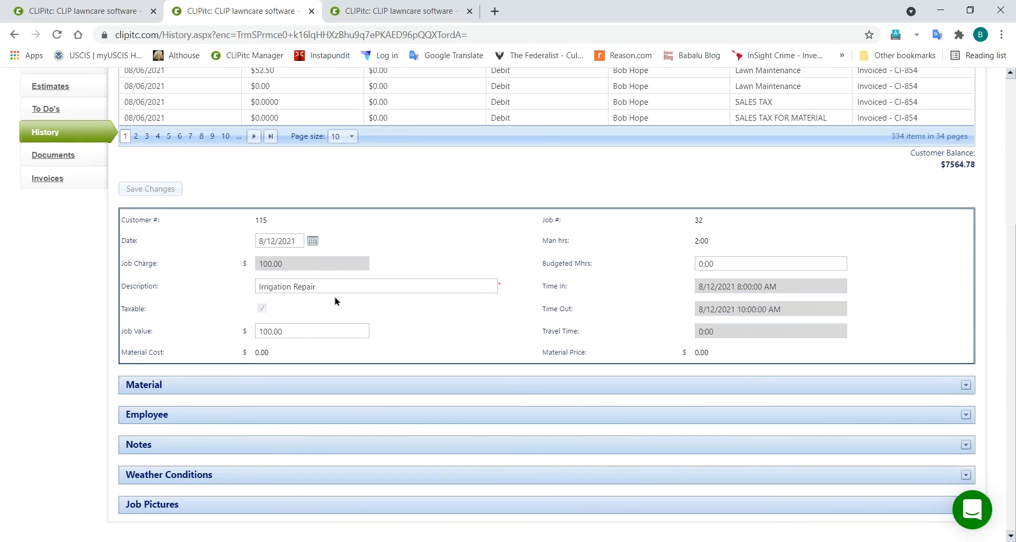
Step: Expand and collapse the Material and Employee panels of the 8/12/2021 Irrigation Repair job
{"action": "left_click", "coordinate": [158, 385]}
{"action": "left_click", "coordinate": [156, 386]}
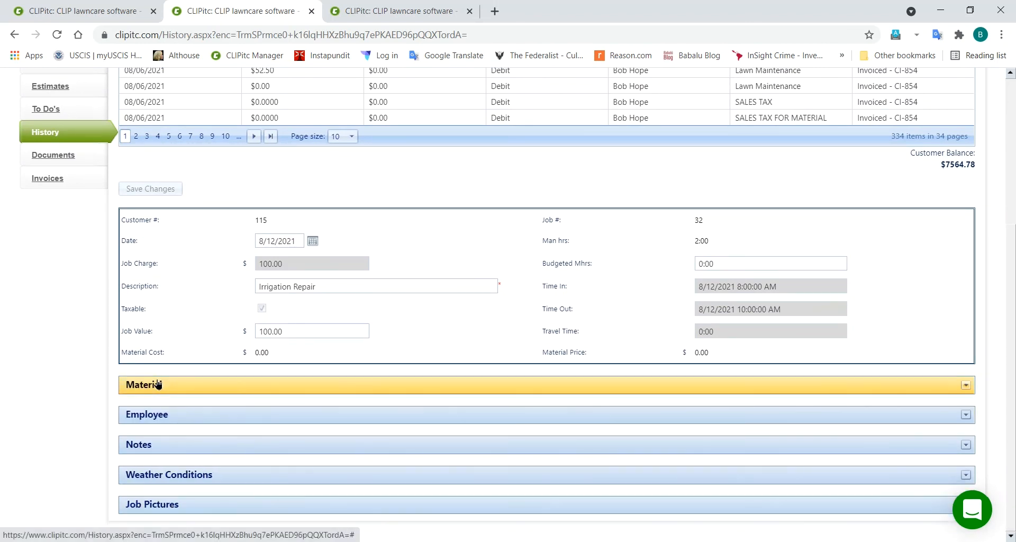
{"action": "left_click", "coordinate": [152, 414]}
{"action": "scroll", "coordinate": [52, 420], "scroll_direction": "down", "scroll_amount": 1}
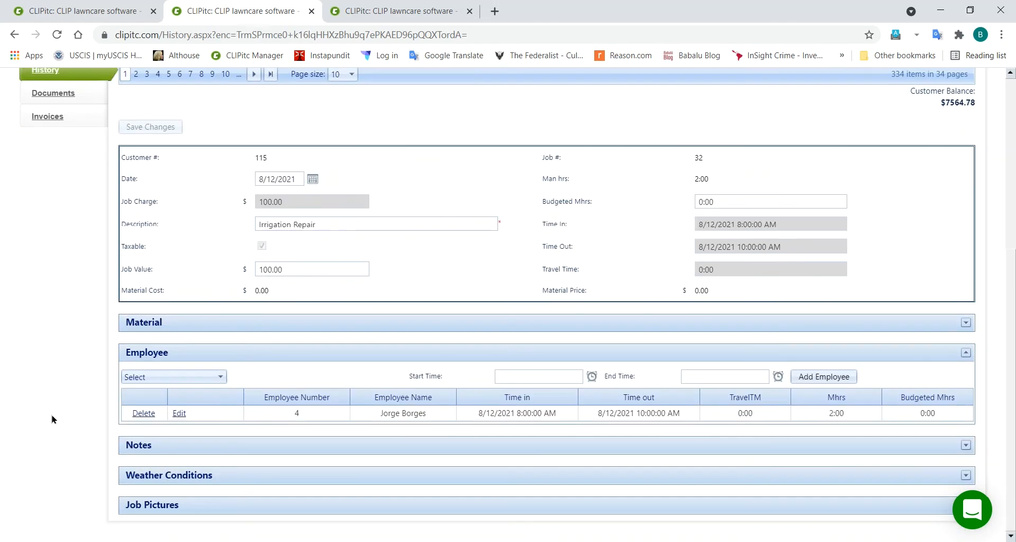
{"action": "left_click", "coordinate": [149, 361]}
Step: Review the job's Notes panel, then expand the Job Pictures section
{"action": "left_click", "coordinate": [138, 447]}
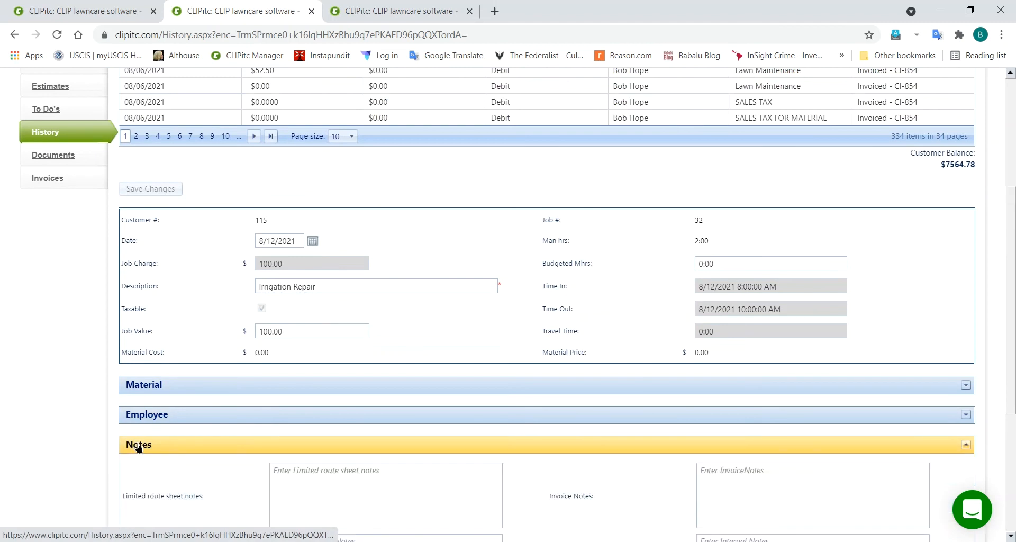
{"action": "scroll", "coordinate": [69, 442], "scroll_direction": "down", "scroll_amount": 4}
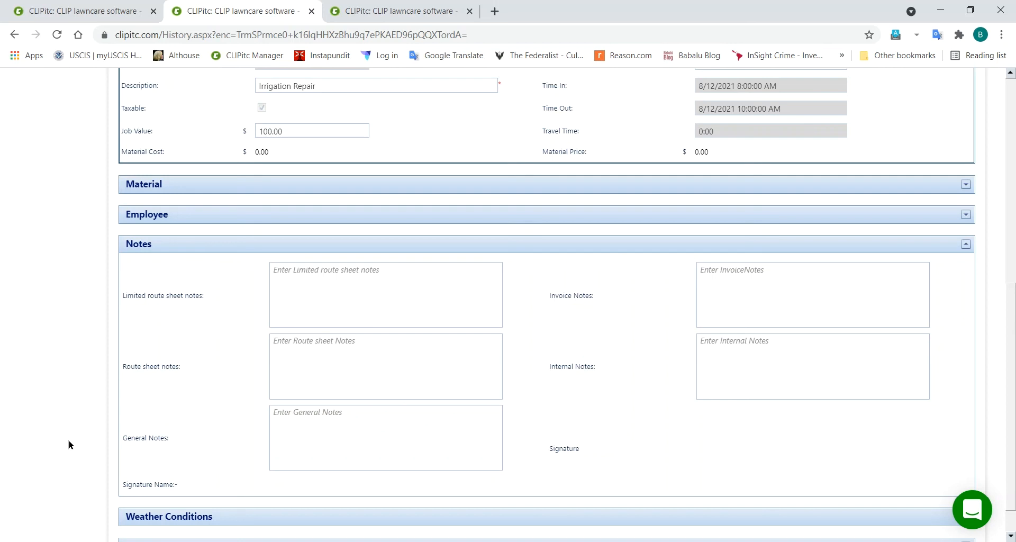
{"action": "left_click", "coordinate": [136, 244]}
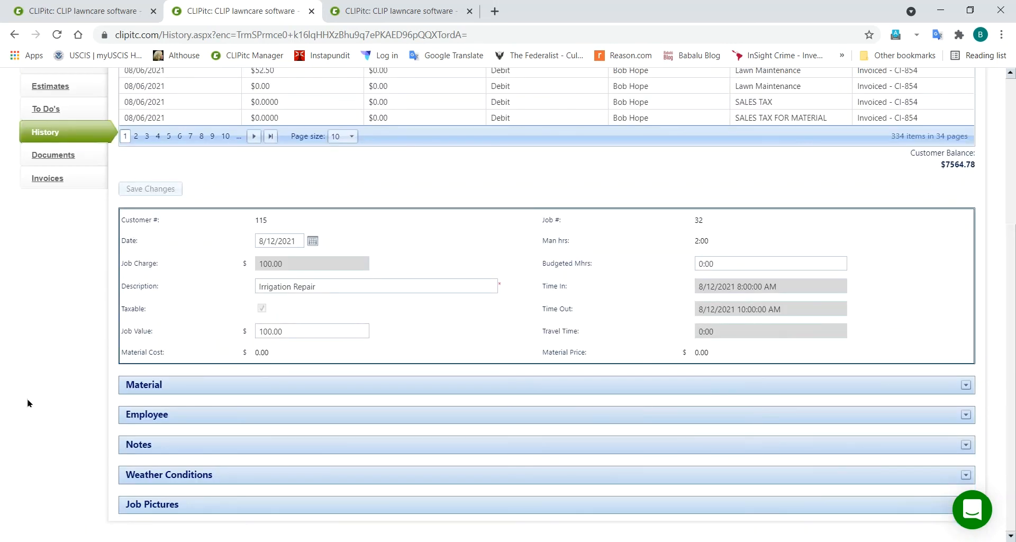
{"action": "left_click", "coordinate": [149, 508]}
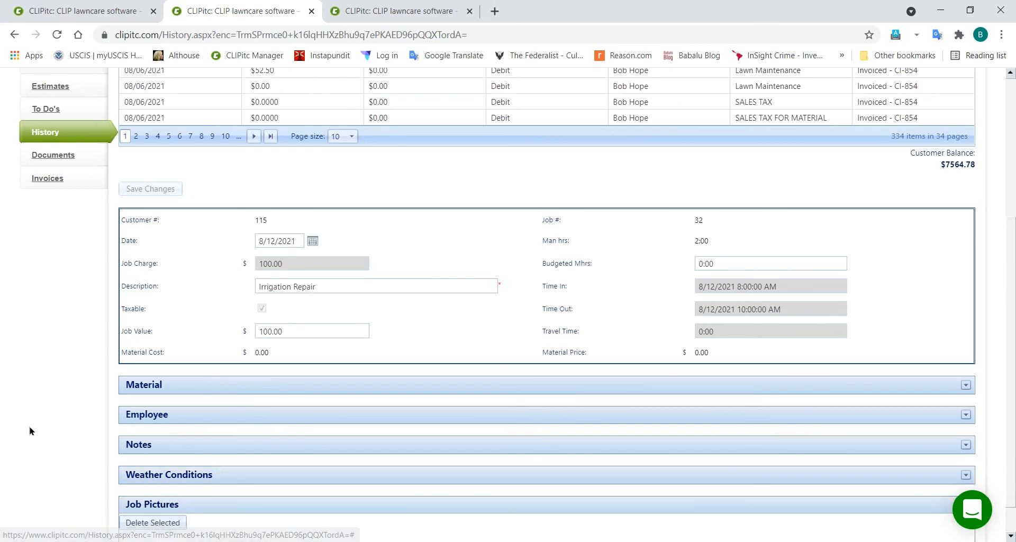
{"action": "scroll", "coordinate": [30, 431], "scroll_direction": "down", "scroll_amount": 2}
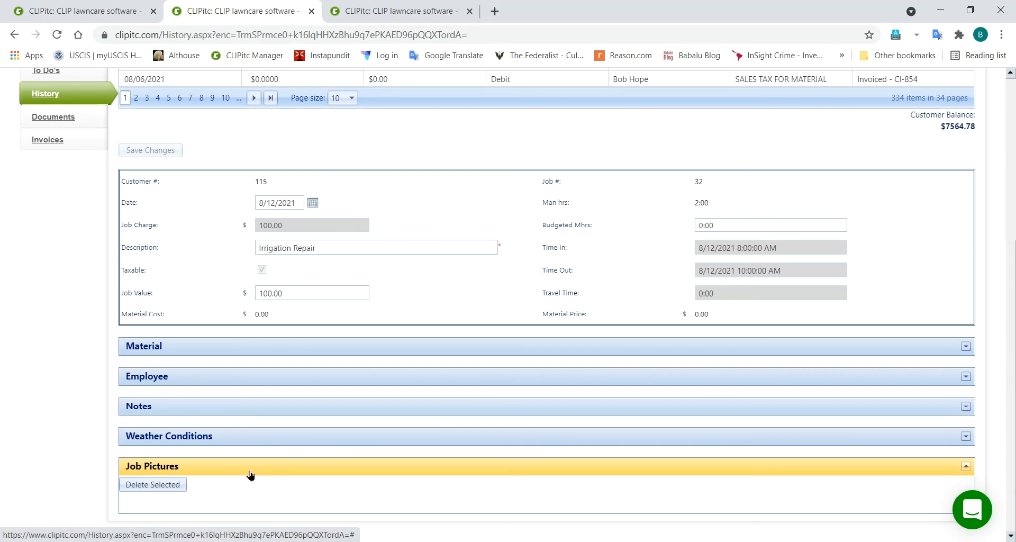
{"action": "scroll", "coordinate": [38, 458], "scroll_direction": "up", "scroll_amount": 5}
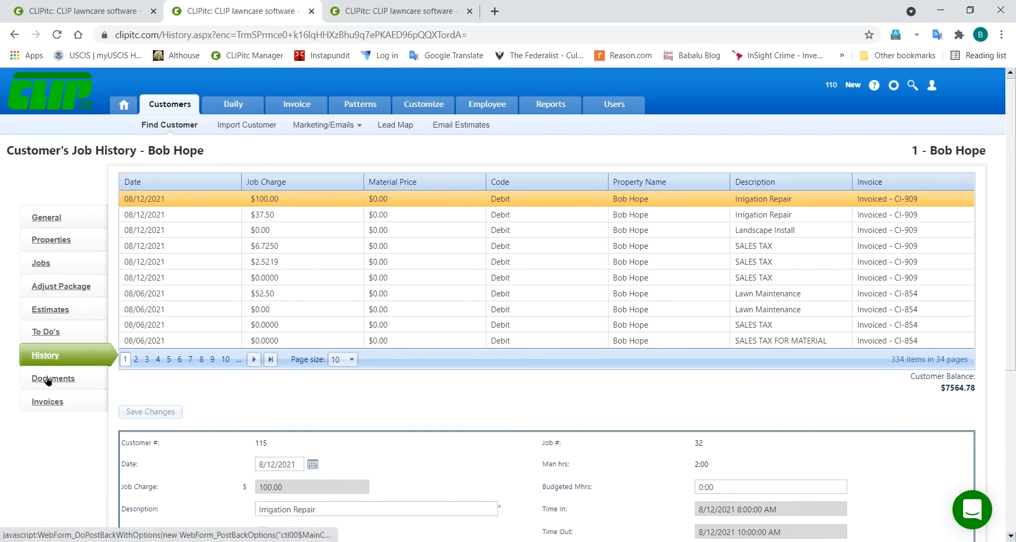
Step: Open CLIPitc's Documents page, then view the customer's History in qCLIPxe Pro for comparison
{"action": "left_click", "coordinate": [48, 379]}
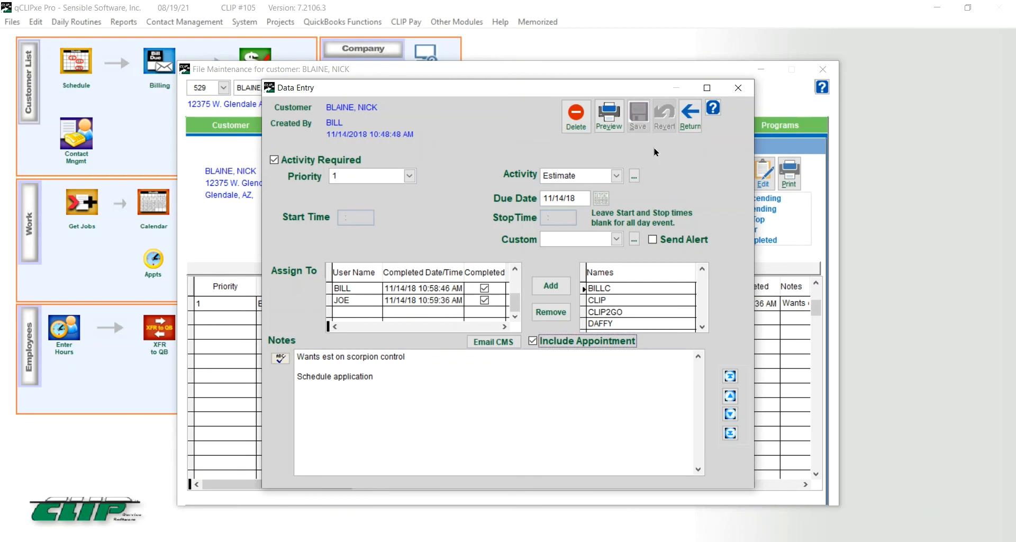
{"action": "left_click", "coordinate": [684, 120]}
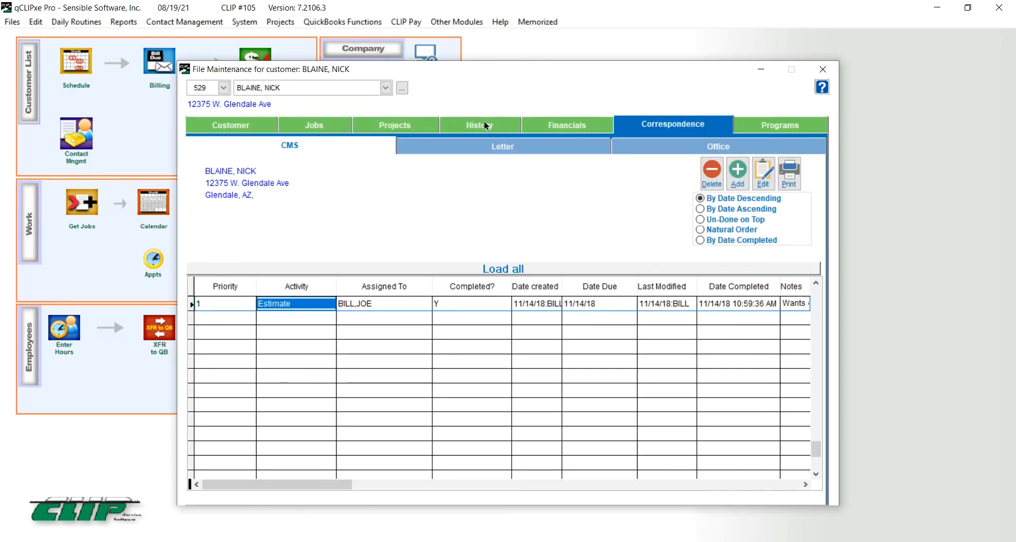
{"action": "left_click", "coordinate": [486, 126]}
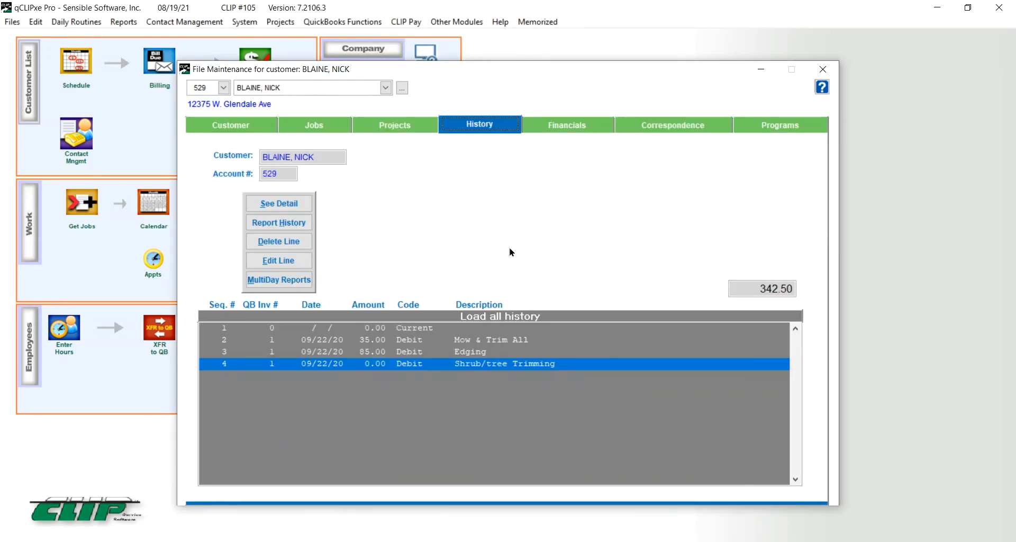
{"action": "left_click", "coordinate": [938, 9]}
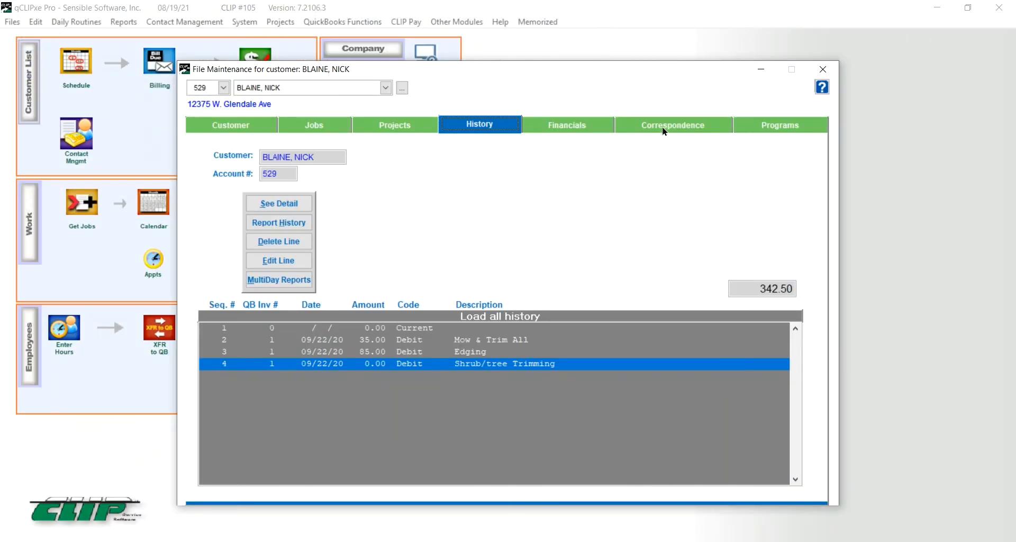
Step: View the customer's Correspondence > Office documents in qCLIPxe Pro, then minimize it
{"action": "left_click", "coordinate": [665, 130]}
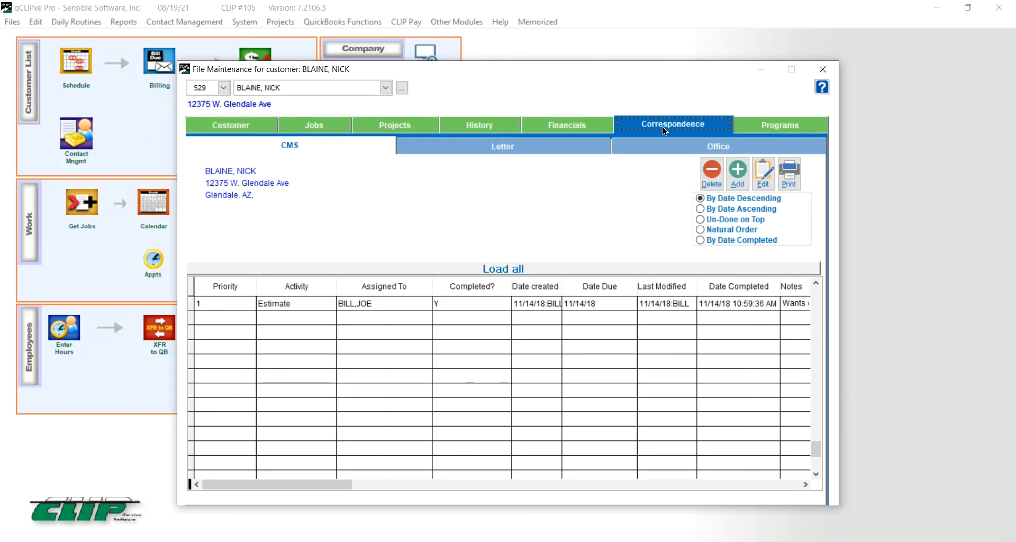
{"action": "left_click", "coordinate": [715, 148]}
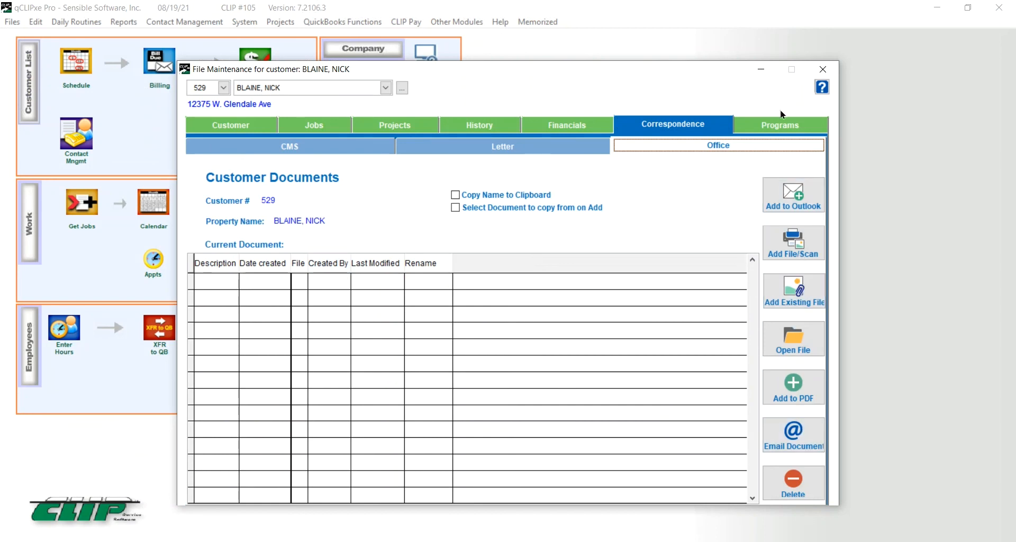
{"action": "left_click", "coordinate": [936, 11]}
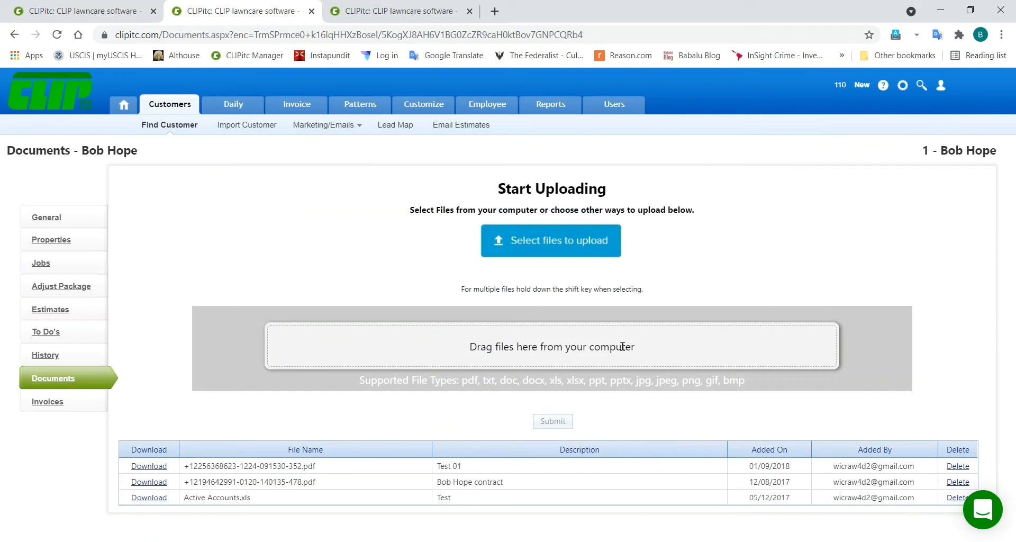
Step: Open the customer's Invoices list and scroll through its 23 invoices and $7,564.78 balance
{"action": "left_click", "coordinate": [49, 402]}
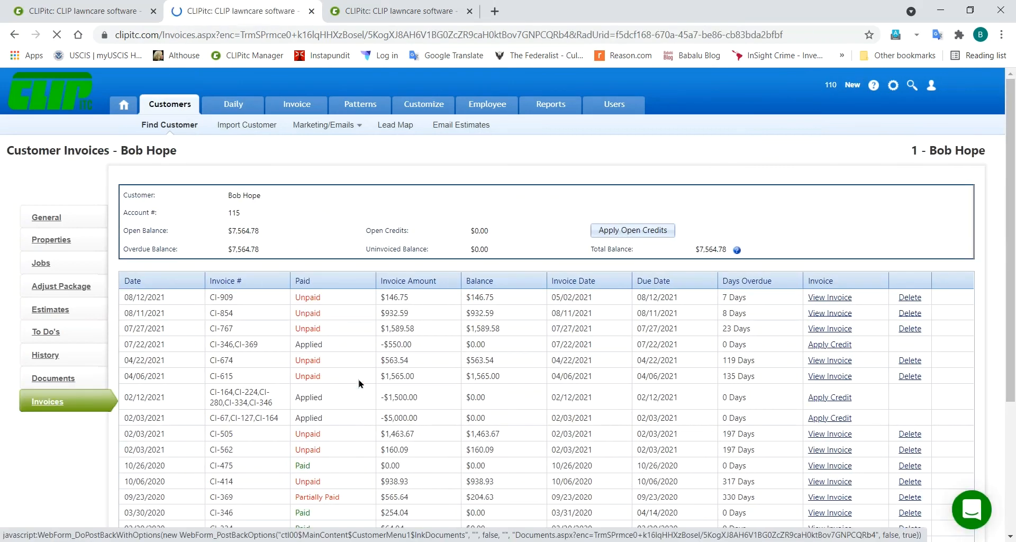
{"action": "scroll", "coordinate": [359, 383], "scroll_direction": "down", "scroll_amount": 2}
{"action": "scroll", "coordinate": [359, 383], "scroll_direction": "down", "scroll_amount": 2}
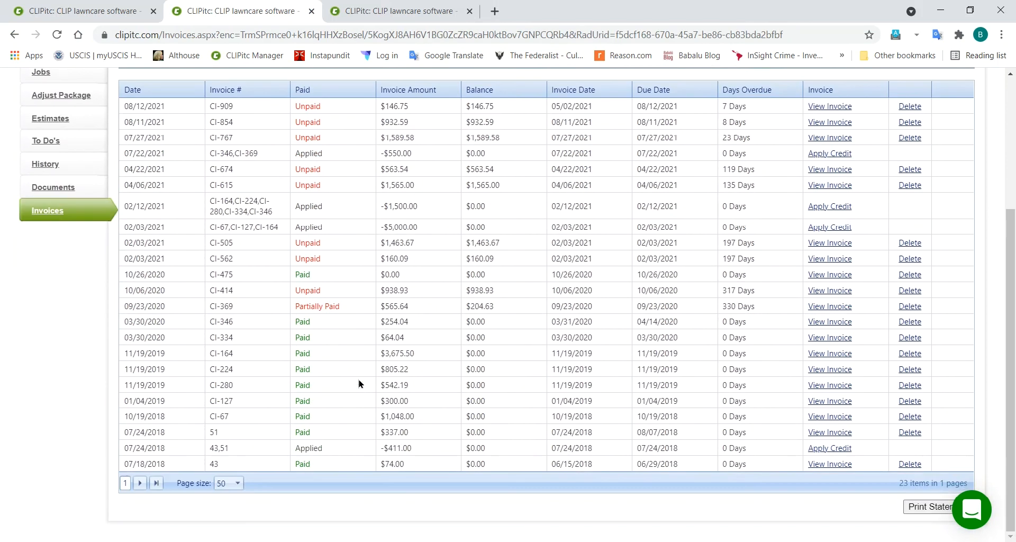
{"action": "scroll", "coordinate": [359, 384], "scroll_direction": "up", "scroll_amount": 2}
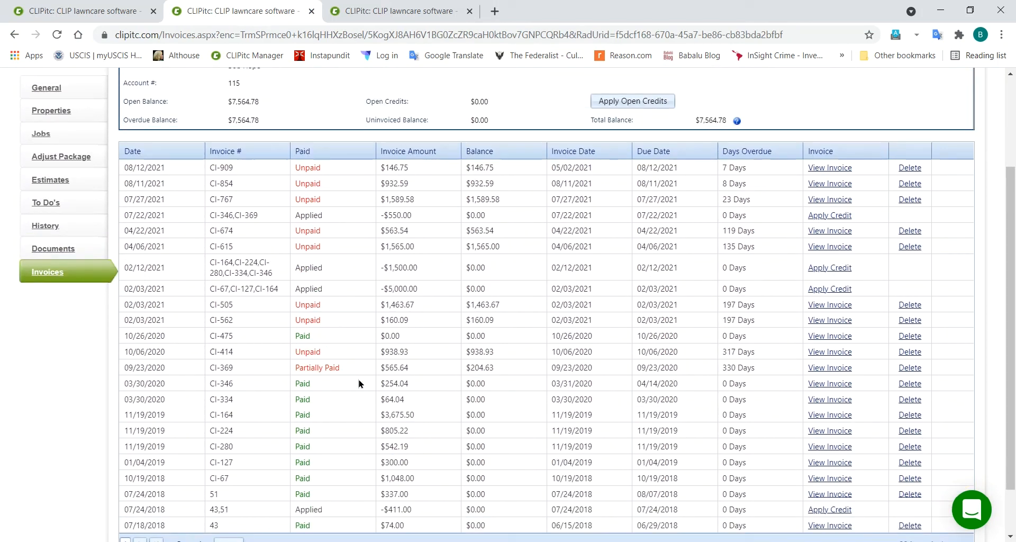
{"action": "scroll", "coordinate": [359, 383], "scroll_direction": "up", "scroll_amount": 2}
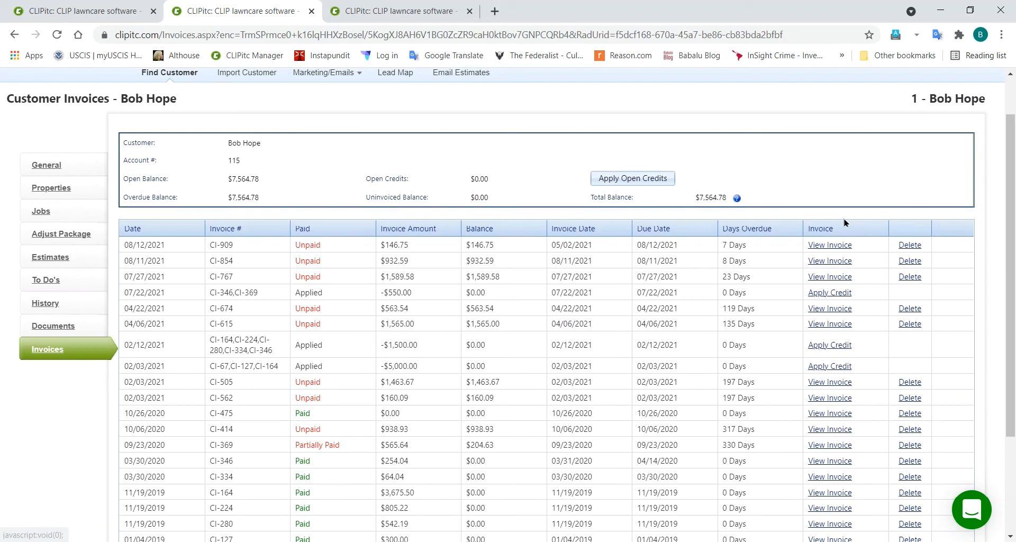
{"action": "scroll", "coordinate": [582, 149], "scroll_direction": "up", "scroll_amount": 1}
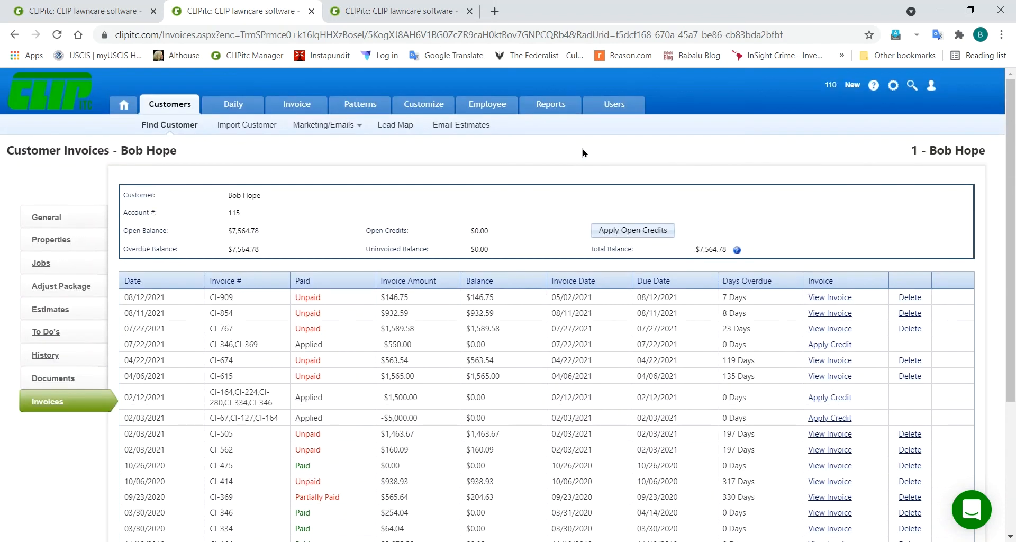